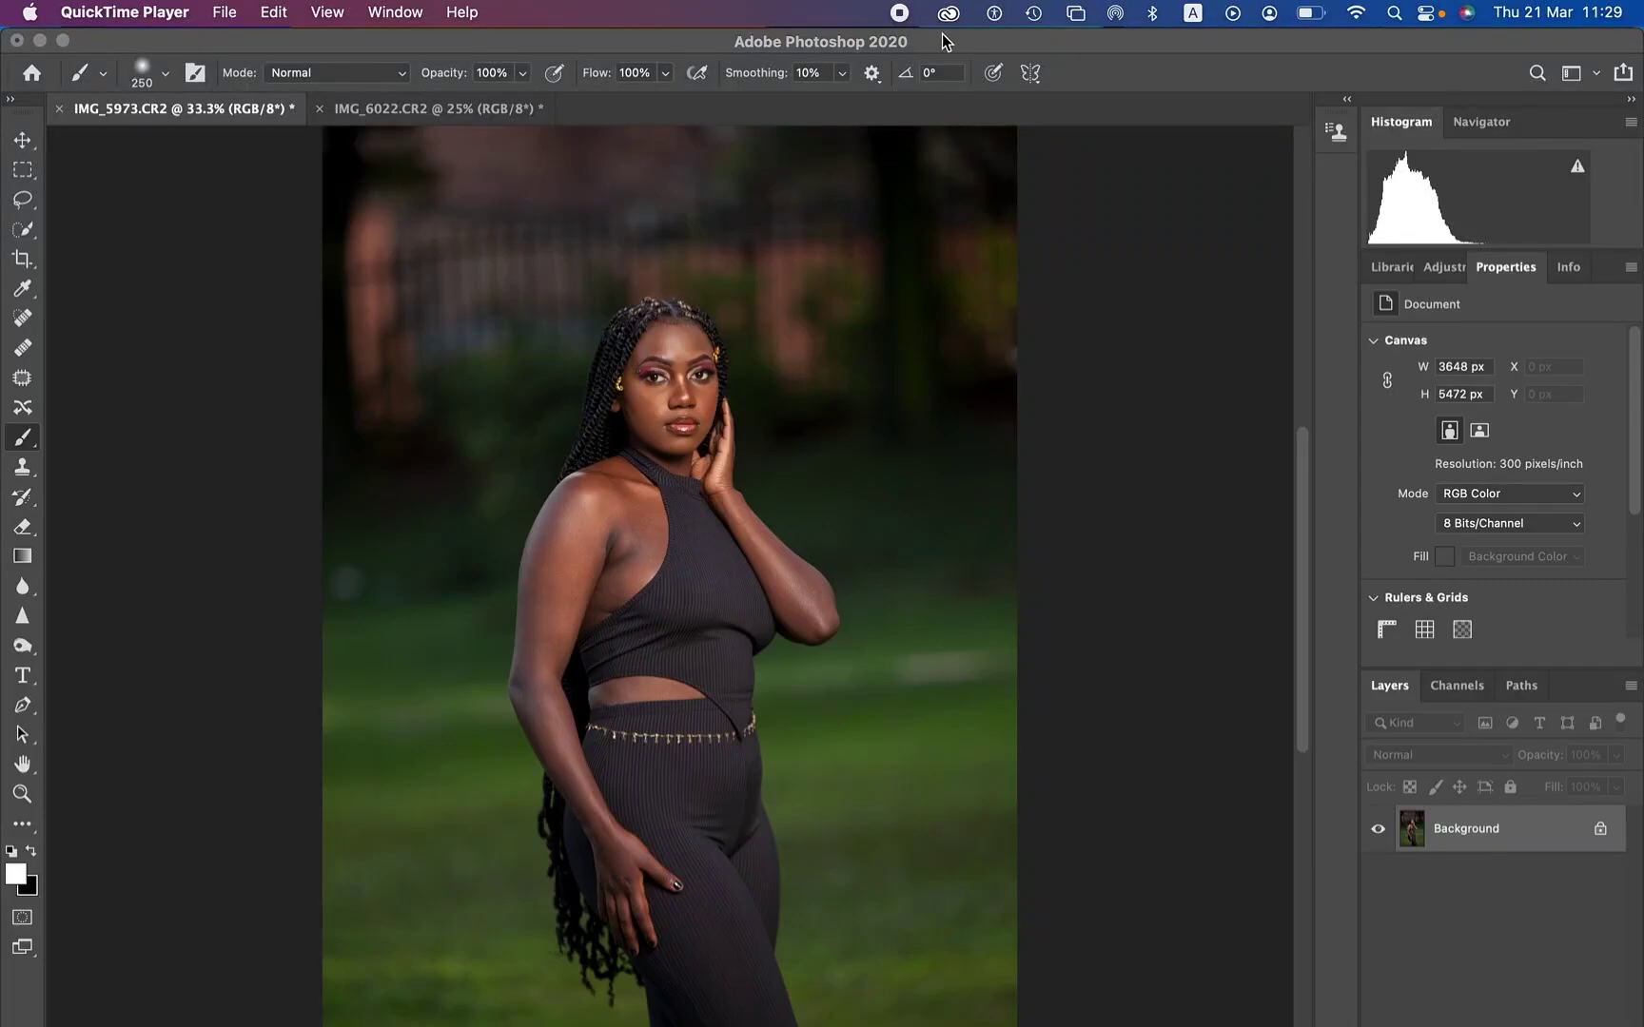
Bring Photoshop forward so the Actions panel shows the skintone action in the color grade set.
click(942, 34)
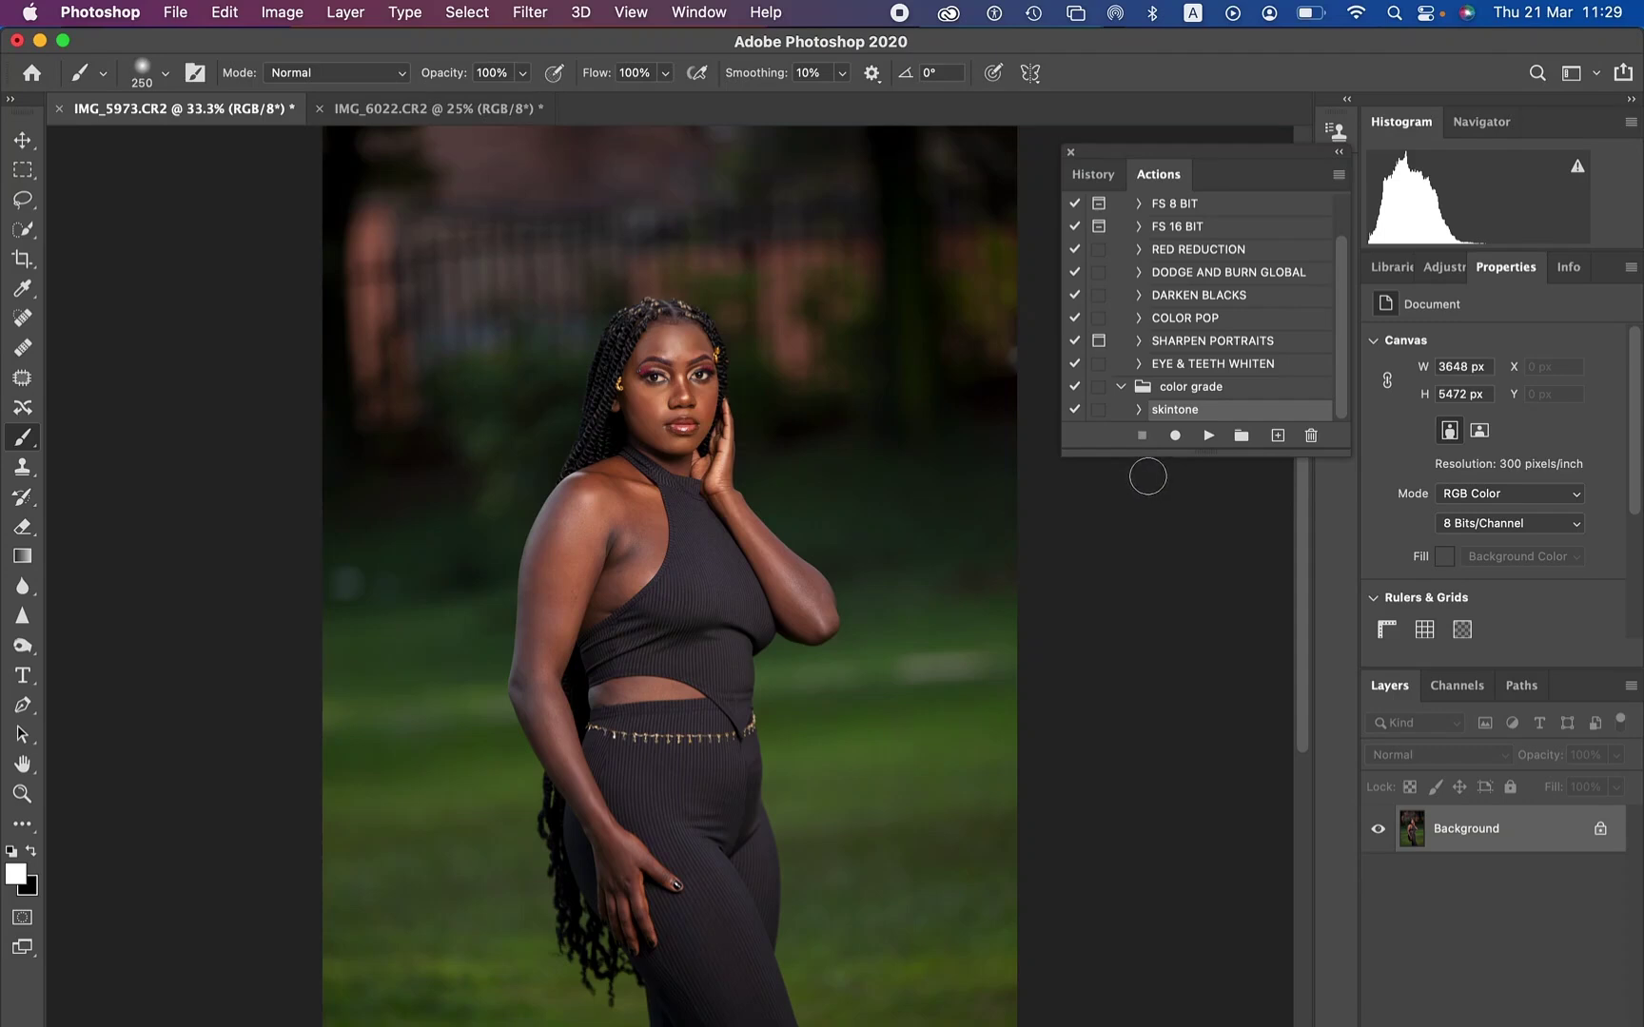
Play the skintone action from the color grade set on the portrait.
click(1208, 435)
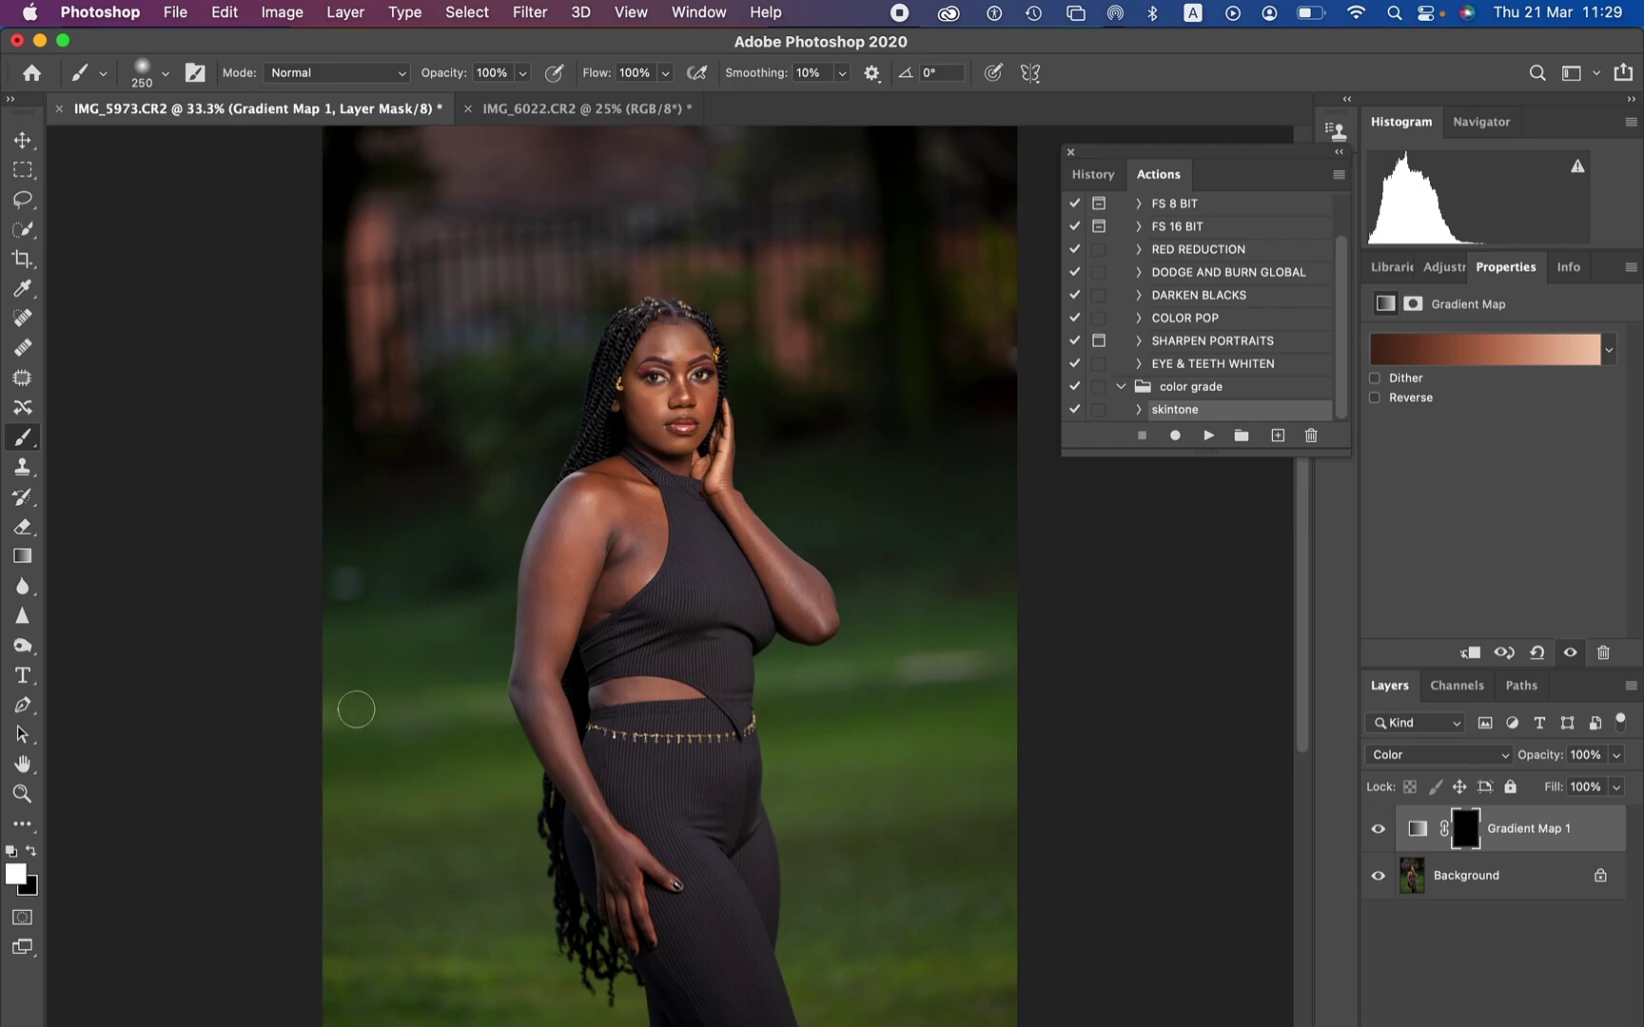
Paint the skin tone onto the shoulder, torso side and face in white on the mask.
mouse_move(533, 571)
mouse_down()
mouse_move(593, 504)
mouse_move(543, 667)
mouse_move(630, 915)
mouse_up()
mouse_move(656, 687)
mouse_down()
mouse_move(609, 535)
mouse_move(632, 536)
mouse_move(620, 573)
mouse_move(625, 517)
mouse_move(604, 571)
mouse_up()
mouse_move(650, 385)
mouse_down()
mouse_move(669, 353)
mouse_move(668, 397)
mouse_move(692, 378)
mouse_move(736, 433)
mouse_move(715, 432)
mouse_move(748, 532)
mouse_move(815, 606)
mouse_move(656, 355)
mouse_move(570, 648)
mouse_move(630, 919)
mouse_move(640, 871)
mouse_move(584, 740)
mouse_up()
Mask out the waist, lips and eyes in black, drop opacity to 68%, then delete the layer.
key(x)
key(bracketleft)
key(bracketleft)
key(bracketleft)
key(bracketleft)
mouse_move(597, 656)
mouse_down()
mouse_move(708, 675)
mouse_move(617, 724)
mouse_move(656, 707)
mouse_move(597, 757)
mouse_move(650, 825)
mouse_move(600, 911)
mouse_move(661, 897)
mouse_up()
mouse_move(684, 422)
mouse_down()
mouse_move(676, 380)
mouse_move(649, 373)
mouse_move(723, 373)
mouse_up()
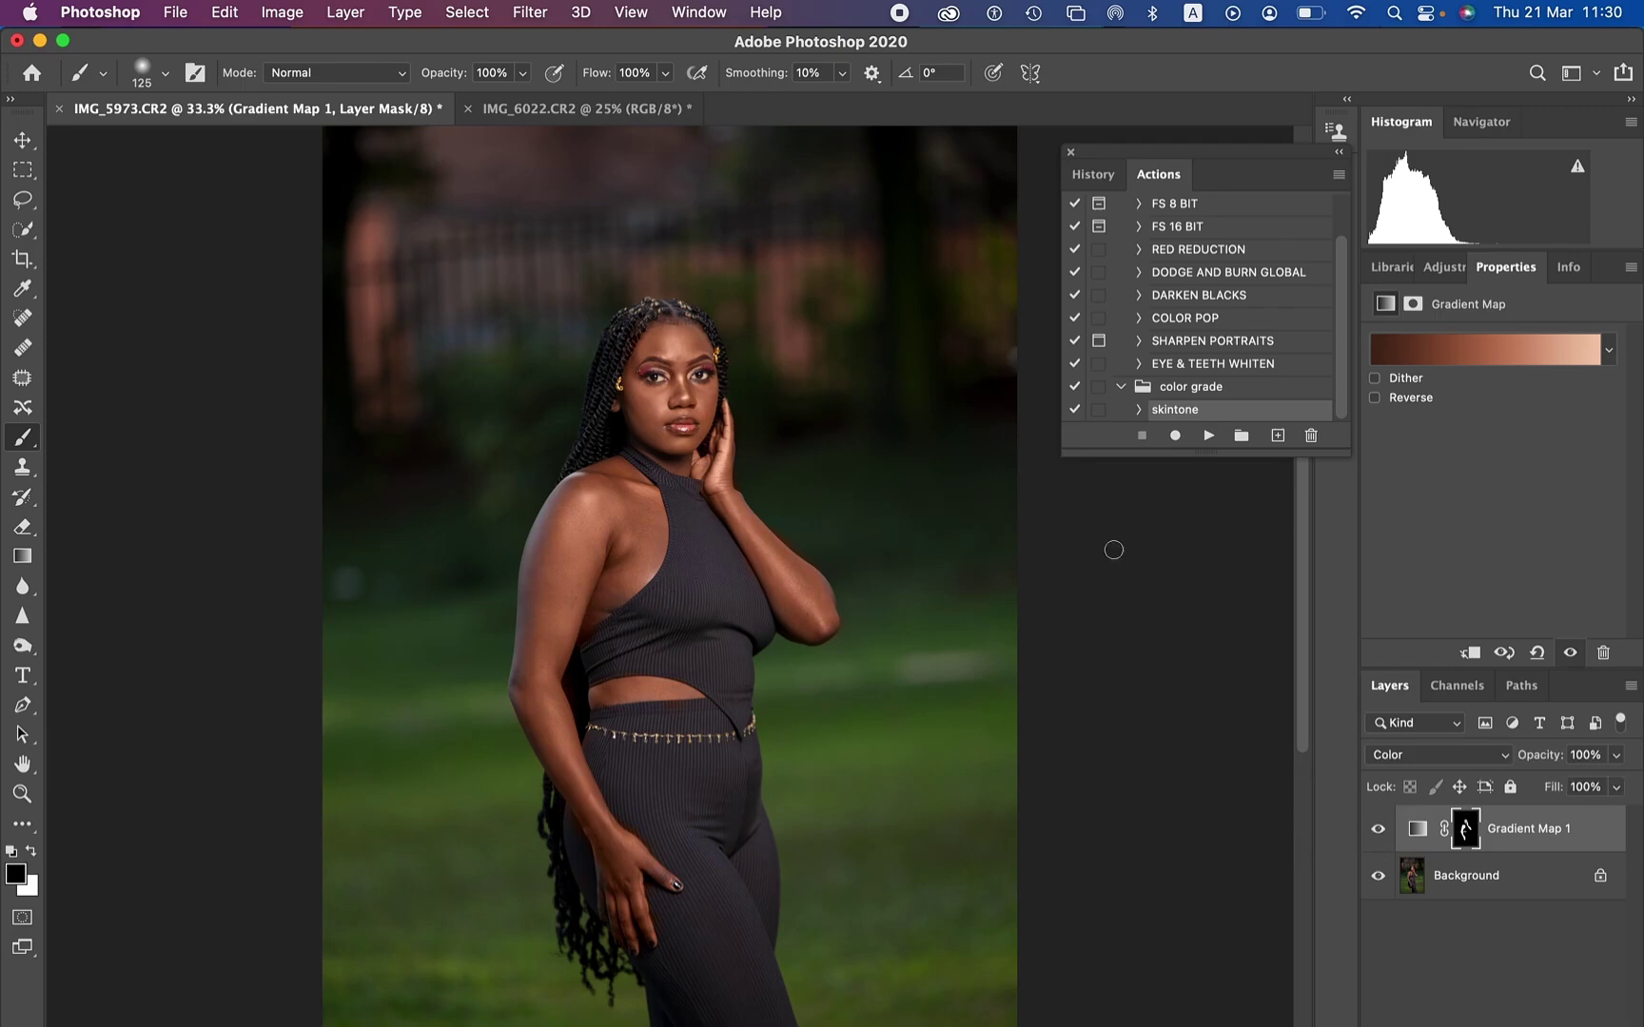
mouse_move(1519, 767)
mouse_down()
mouse_move(1494, 759)
mouse_move(1543, 763)
mouse_up()
key(BackSpace)
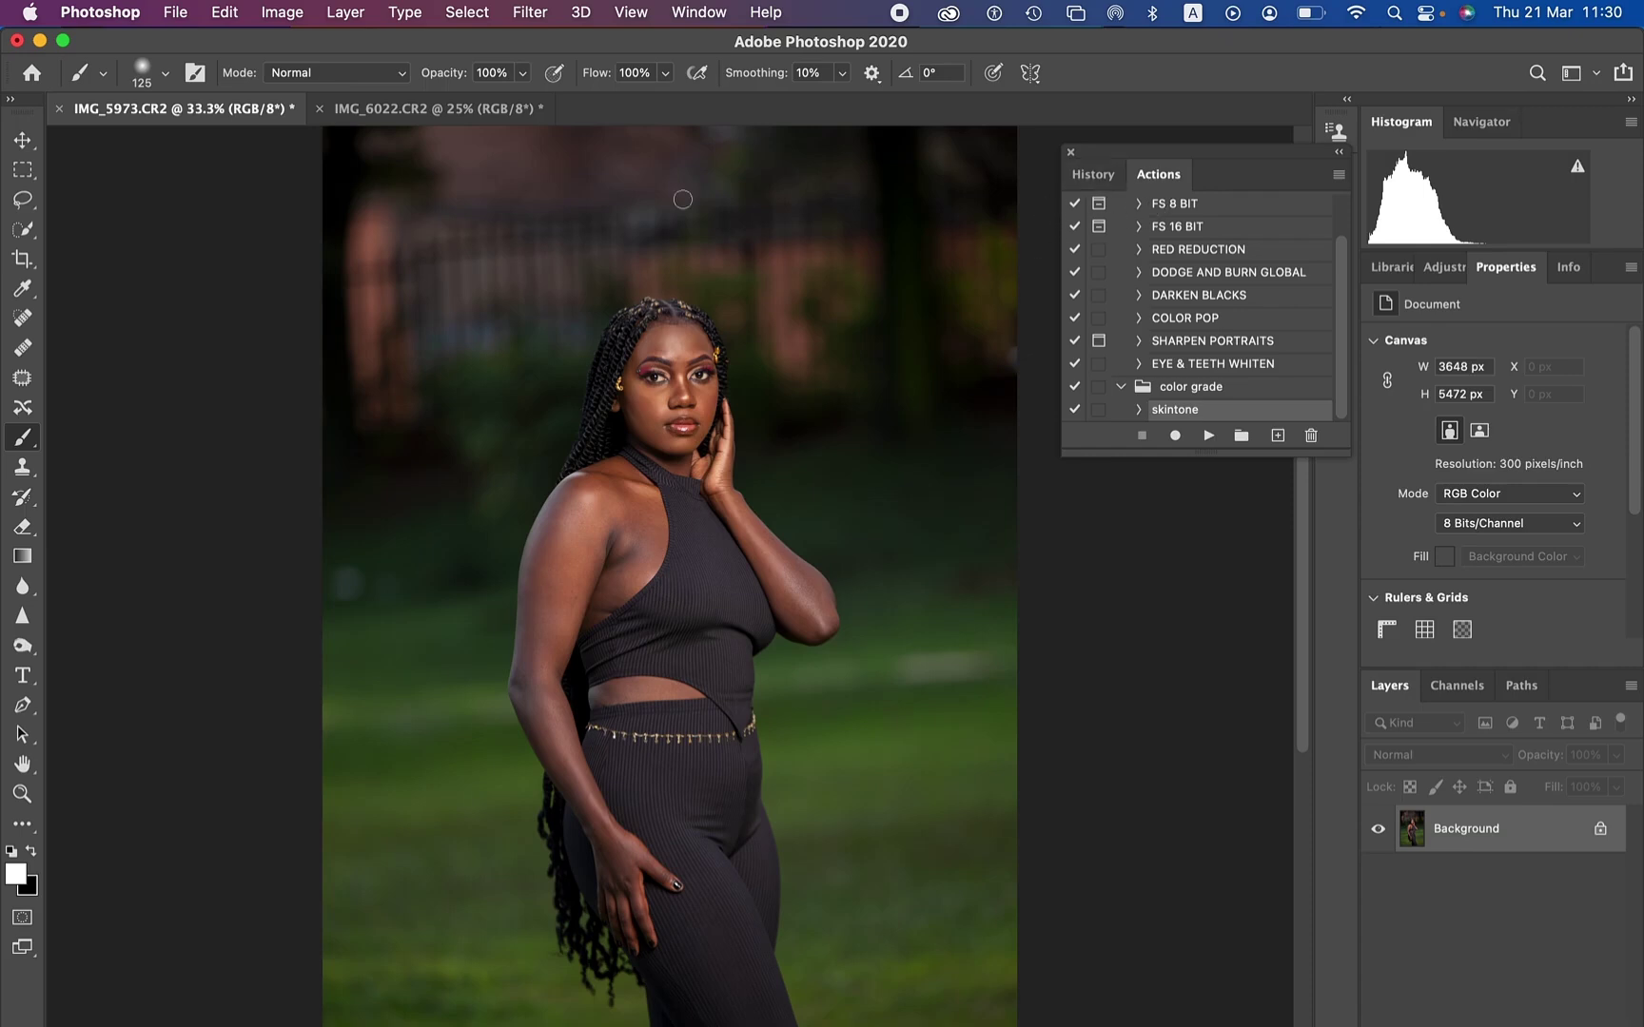
Check the Window menu and History tab, then start a new action set in the Actions panel.
click(699, 12)
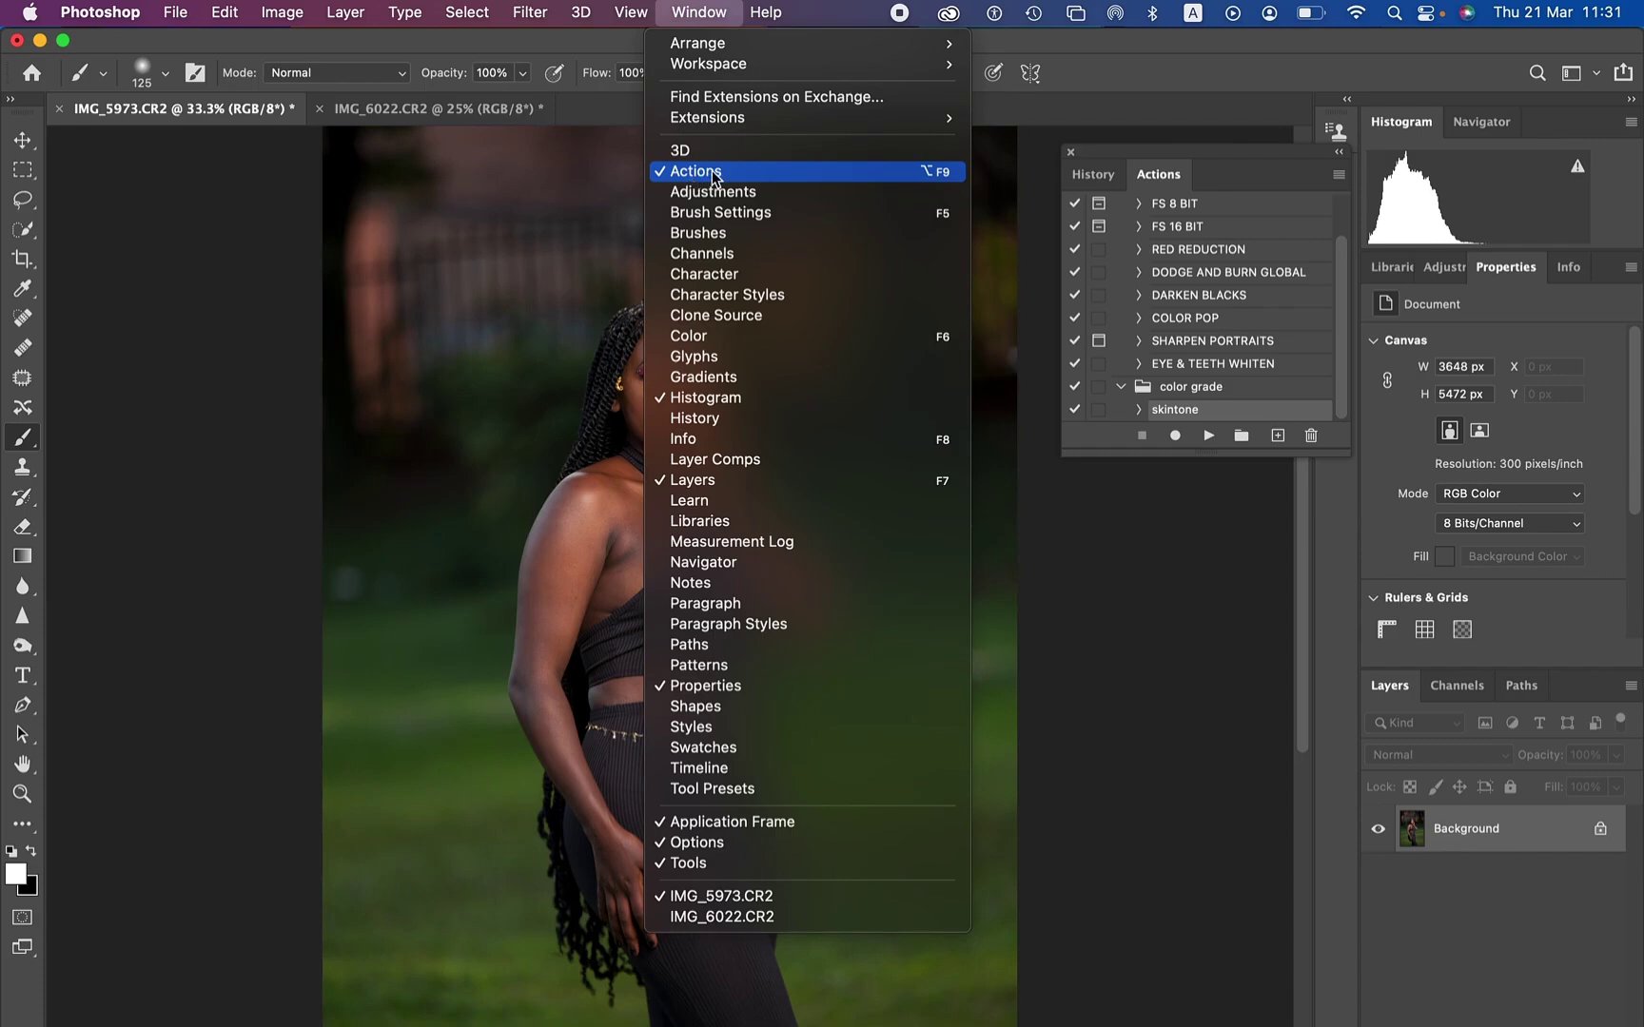
click(1204, 154)
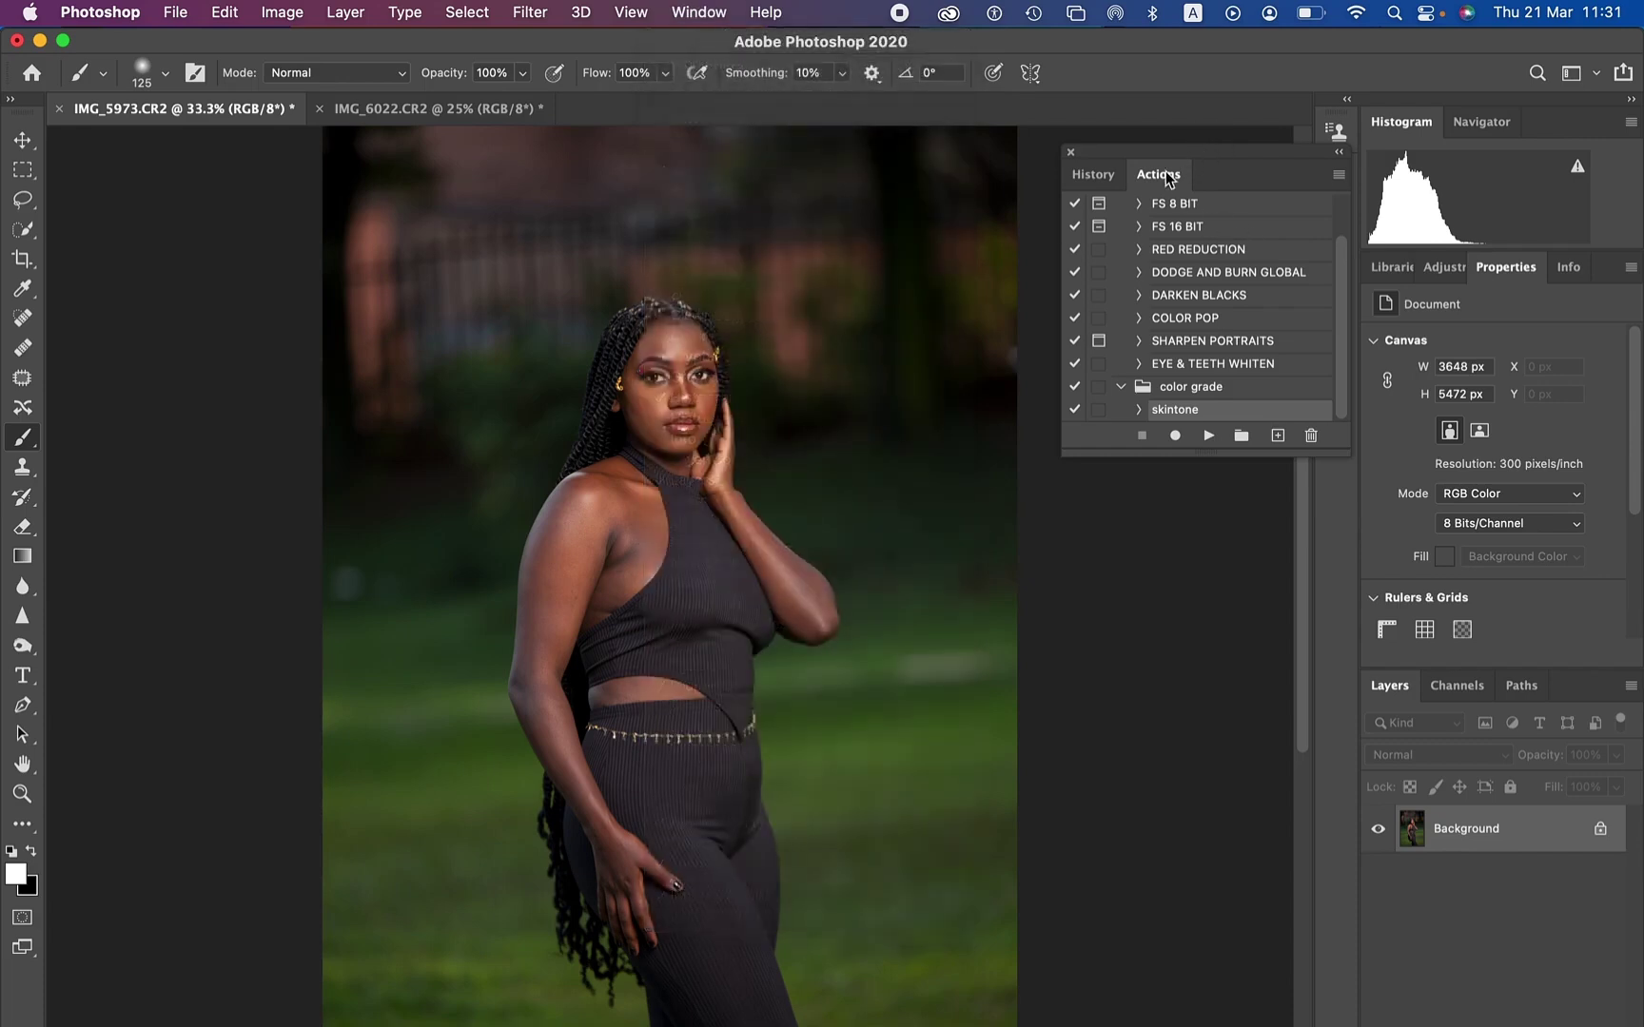
click(1094, 176)
click(1158, 174)
click(1240, 436)
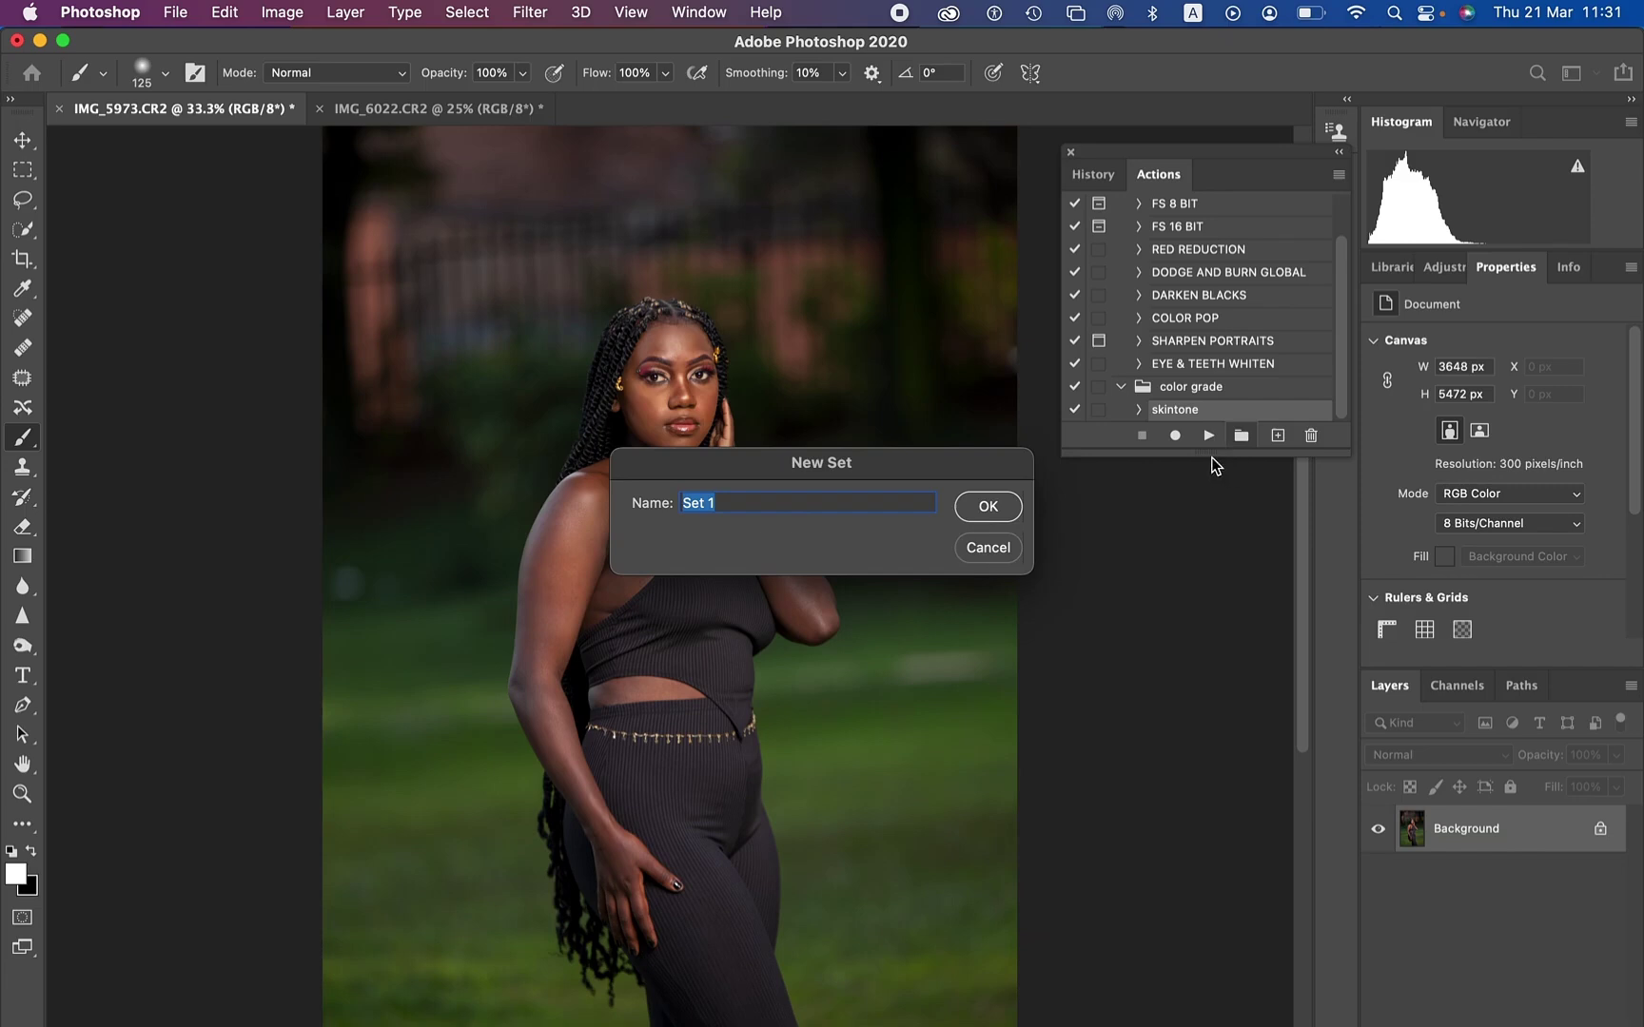
Name the new set SKIN ACTIONS and start a new action inside it.
text(SKIN ACTIONS)
click(991, 508)
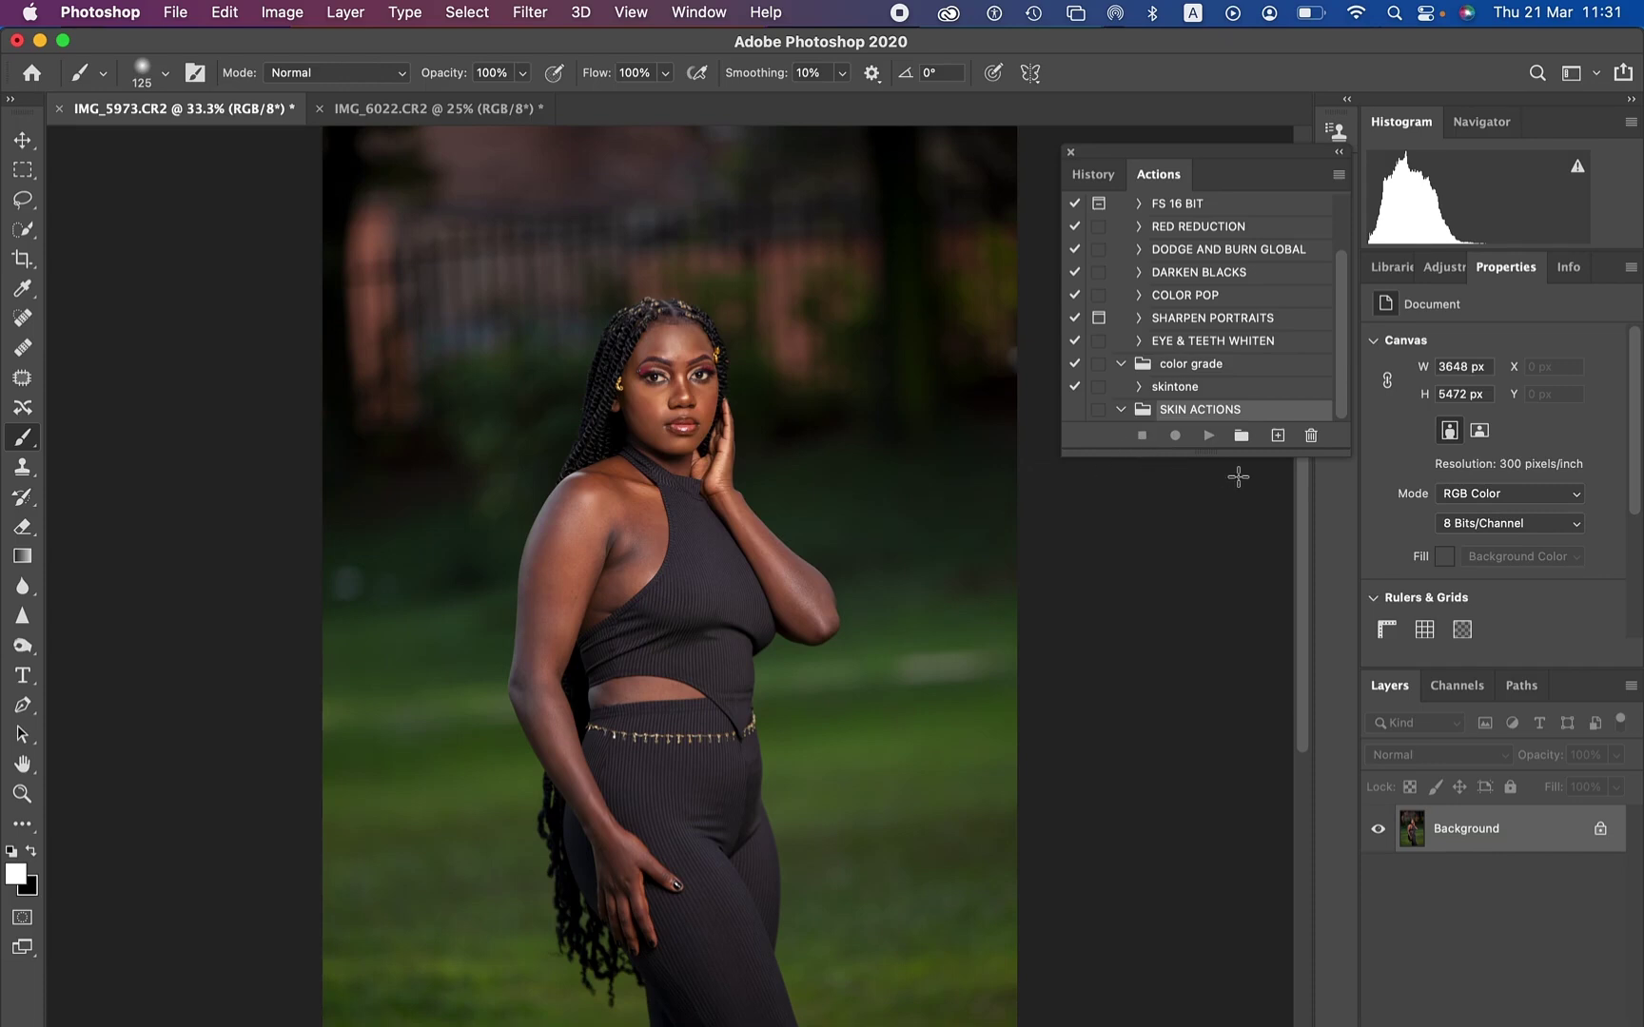
click(1278, 437)
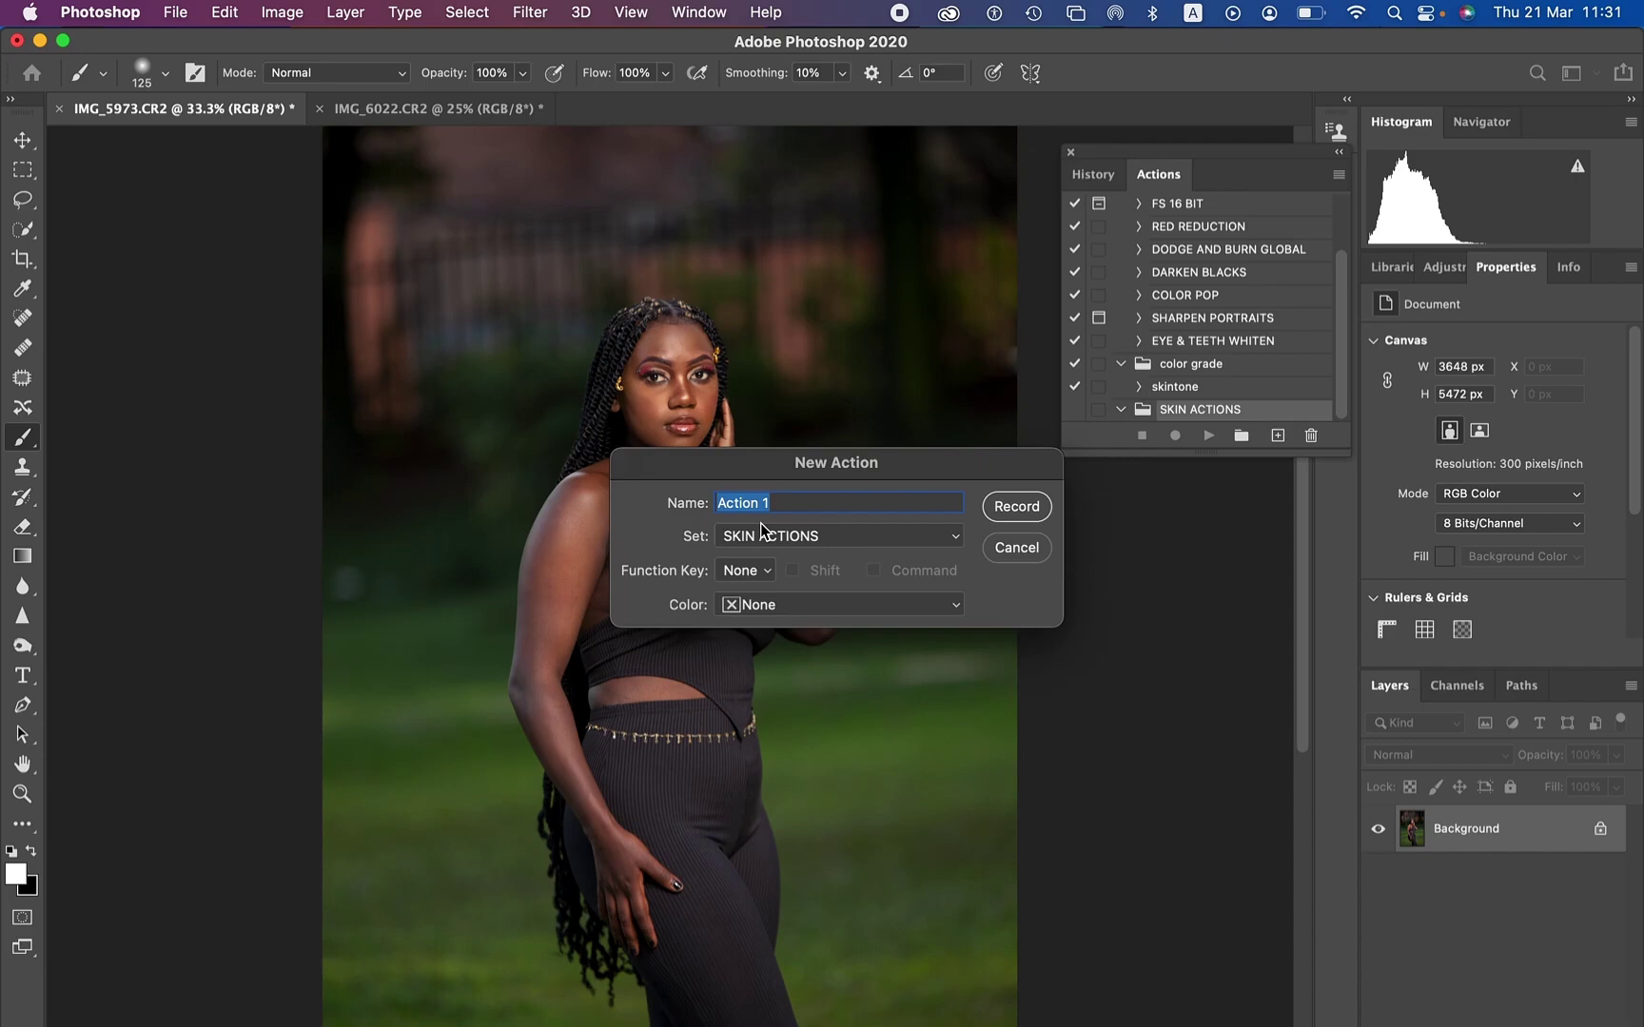
Name the action 'skintones tutorial' in SKIN ACTIONS, no function key, colour Red, and start recording.
text(skin)
click(830, 529)
click(832, 534)
click(744, 571)
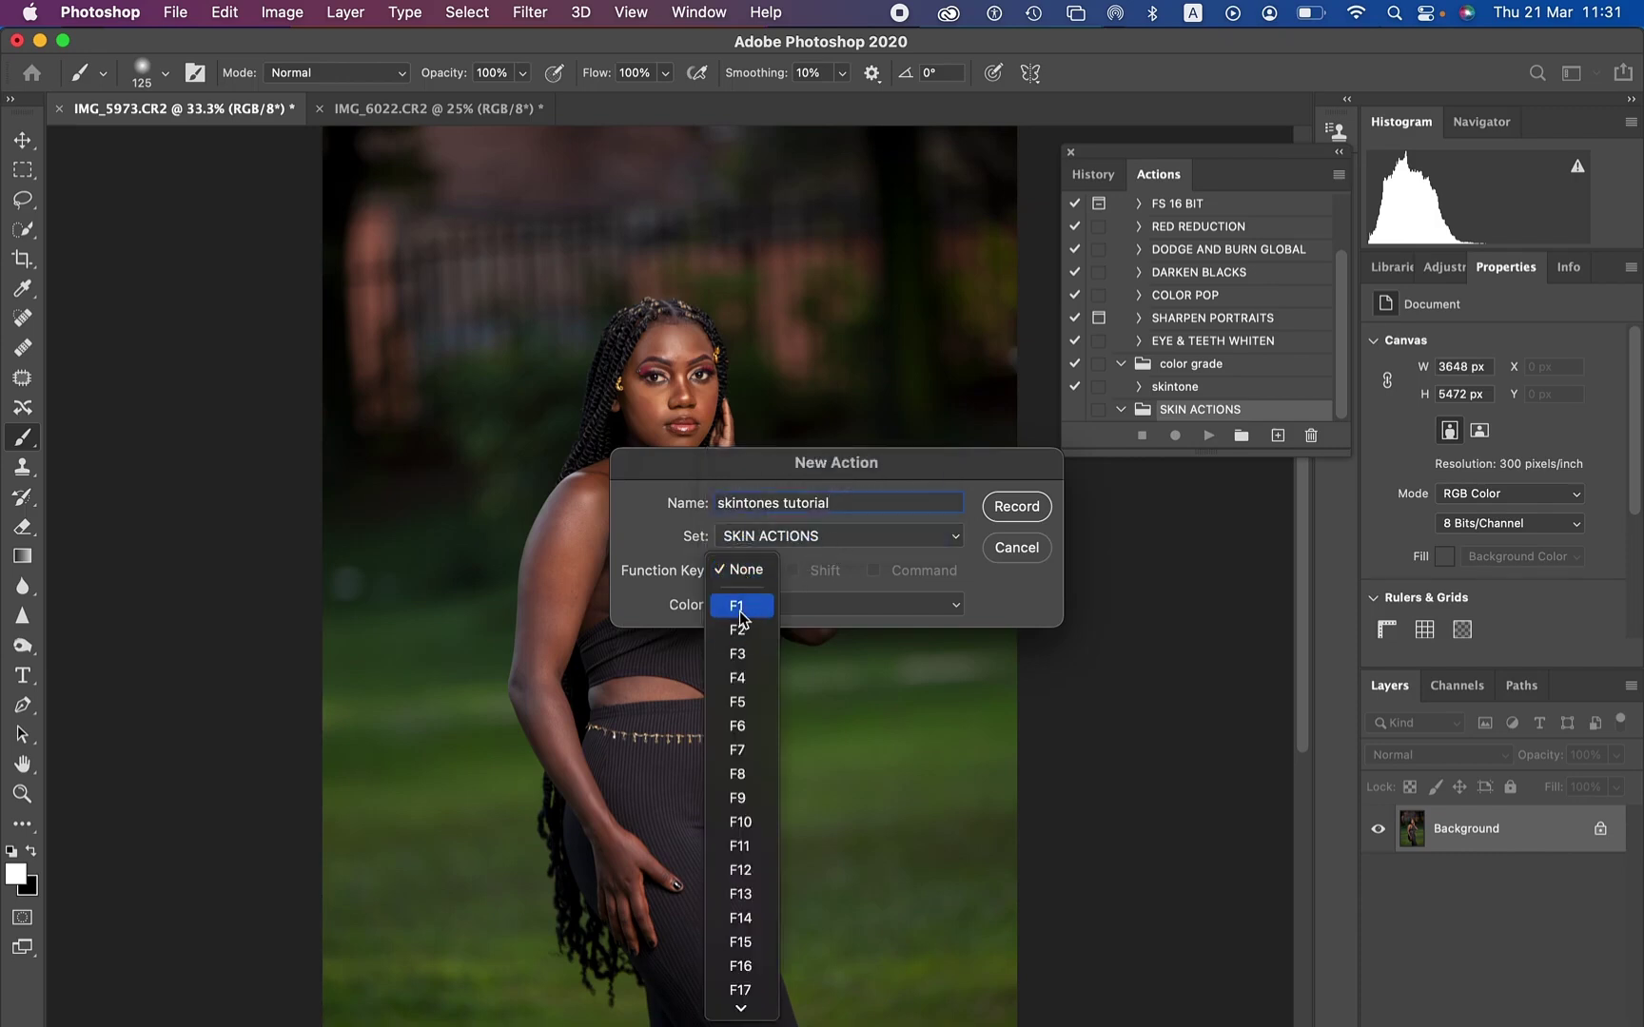
click(743, 568)
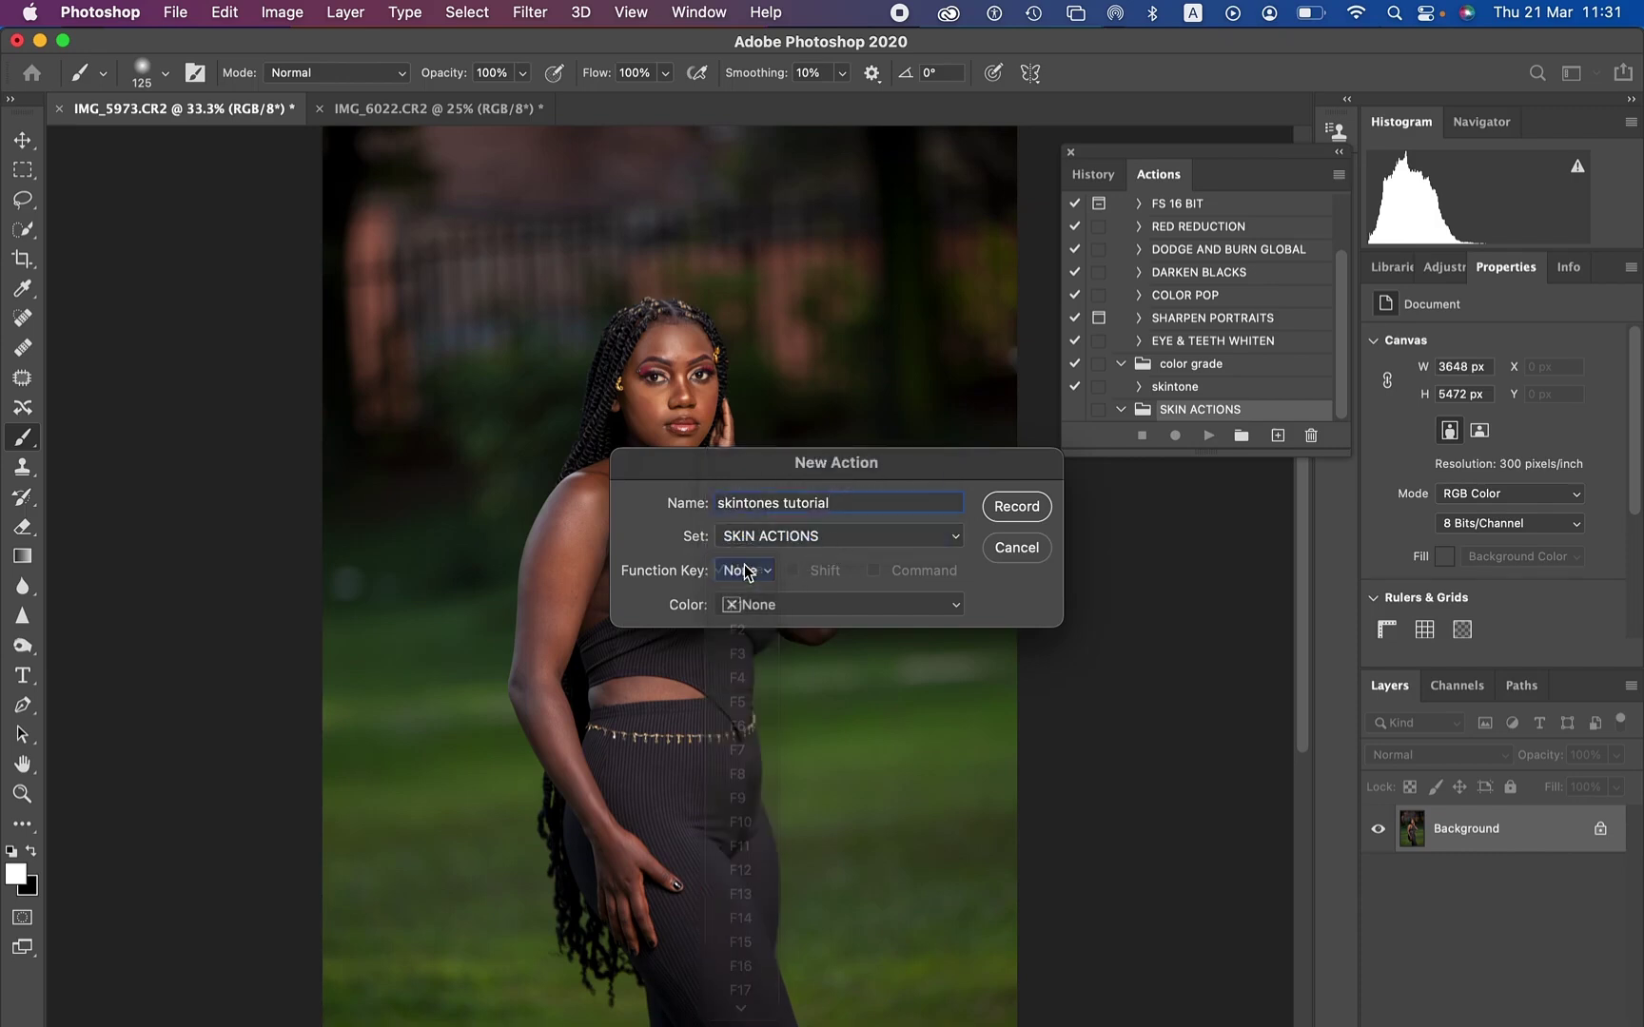
click(780, 604)
click(777, 628)
click(1017, 507)
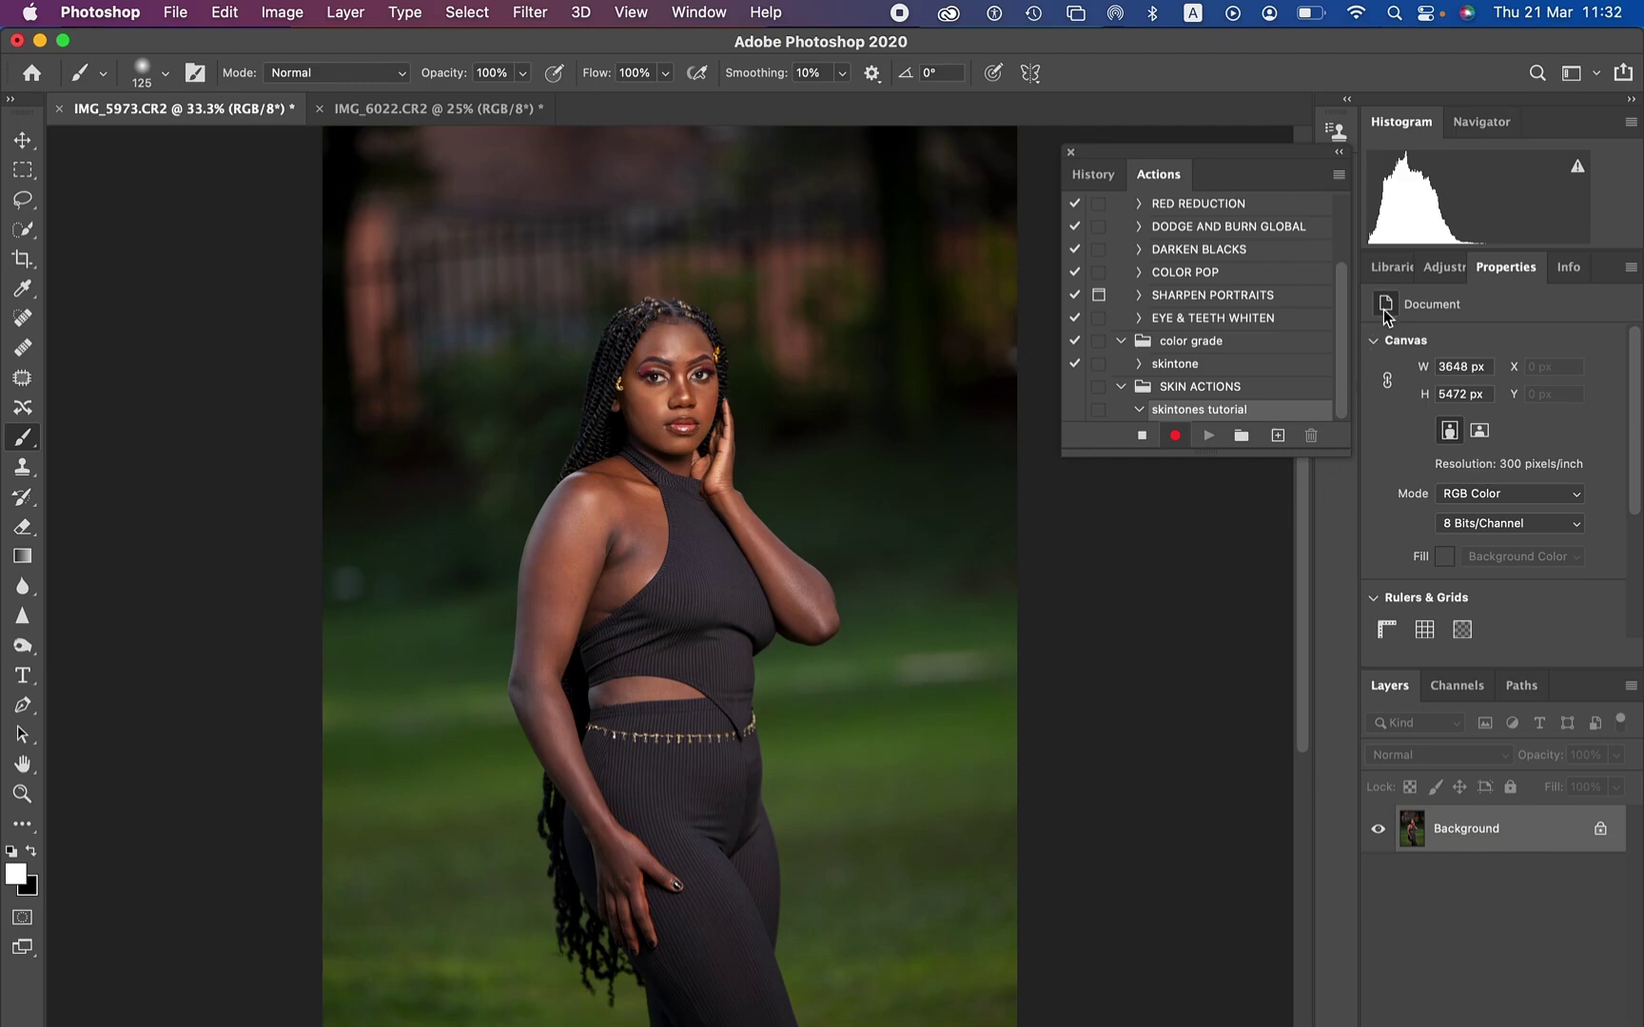
Add Gradient Map 1 from Adjustments, target its thumbnail, hide it, and open its gradient bar.
click(1443, 269)
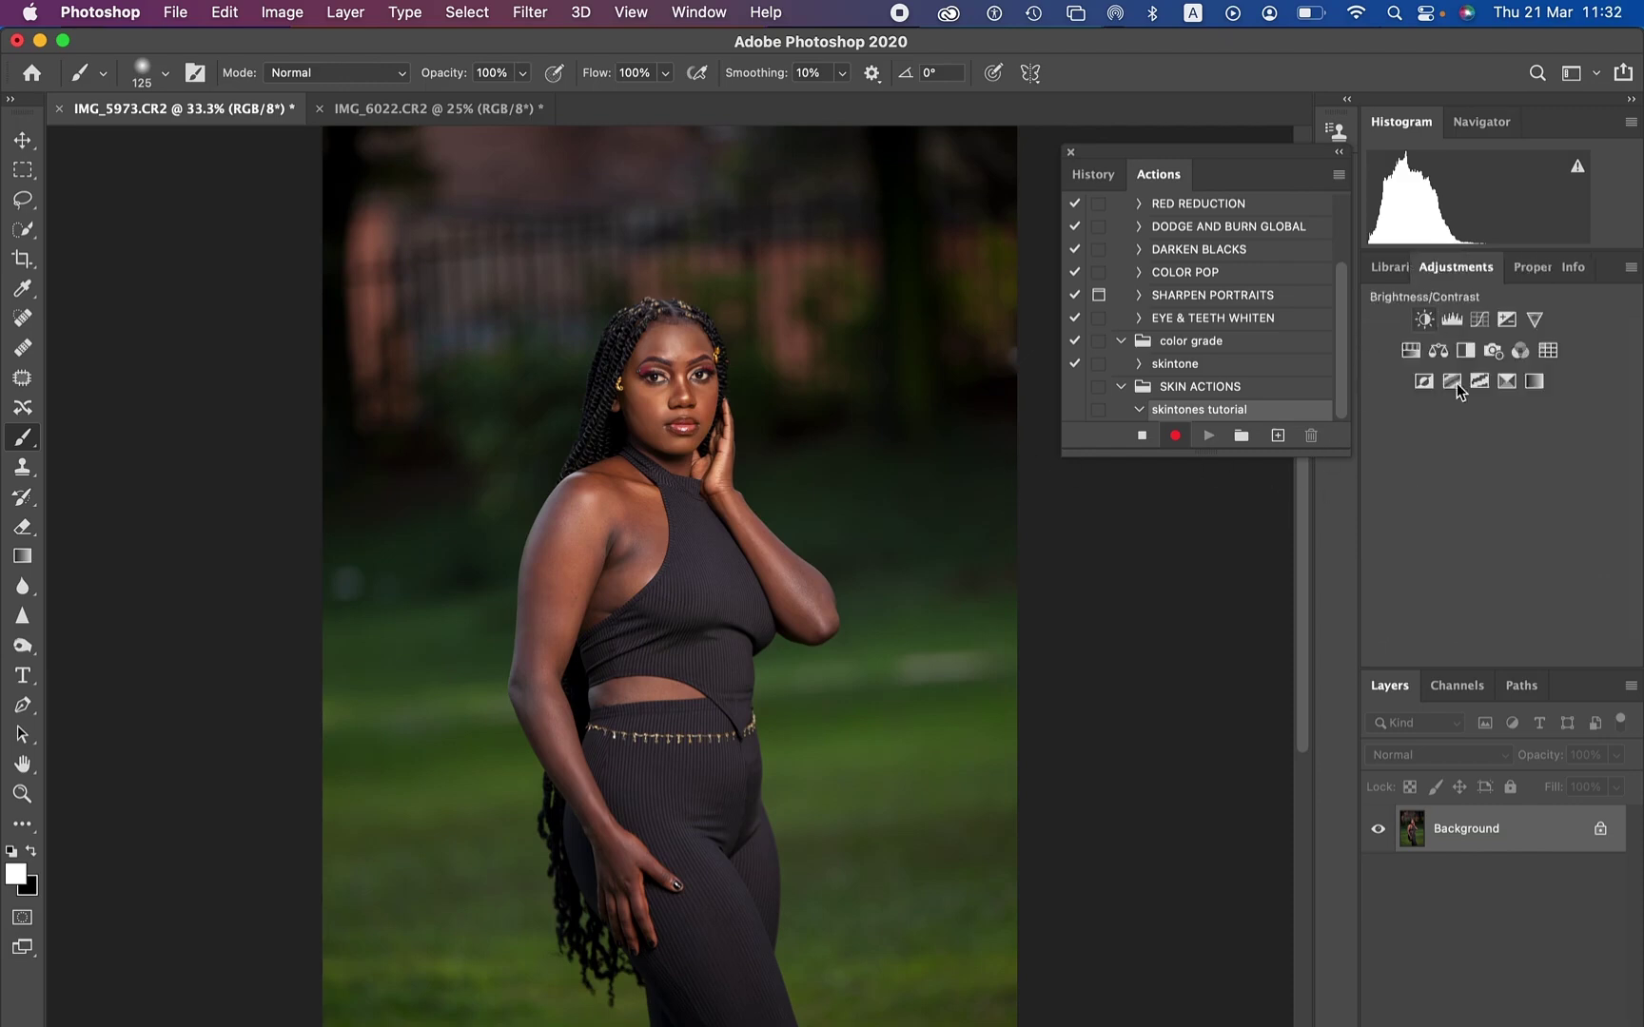
click(1534, 382)
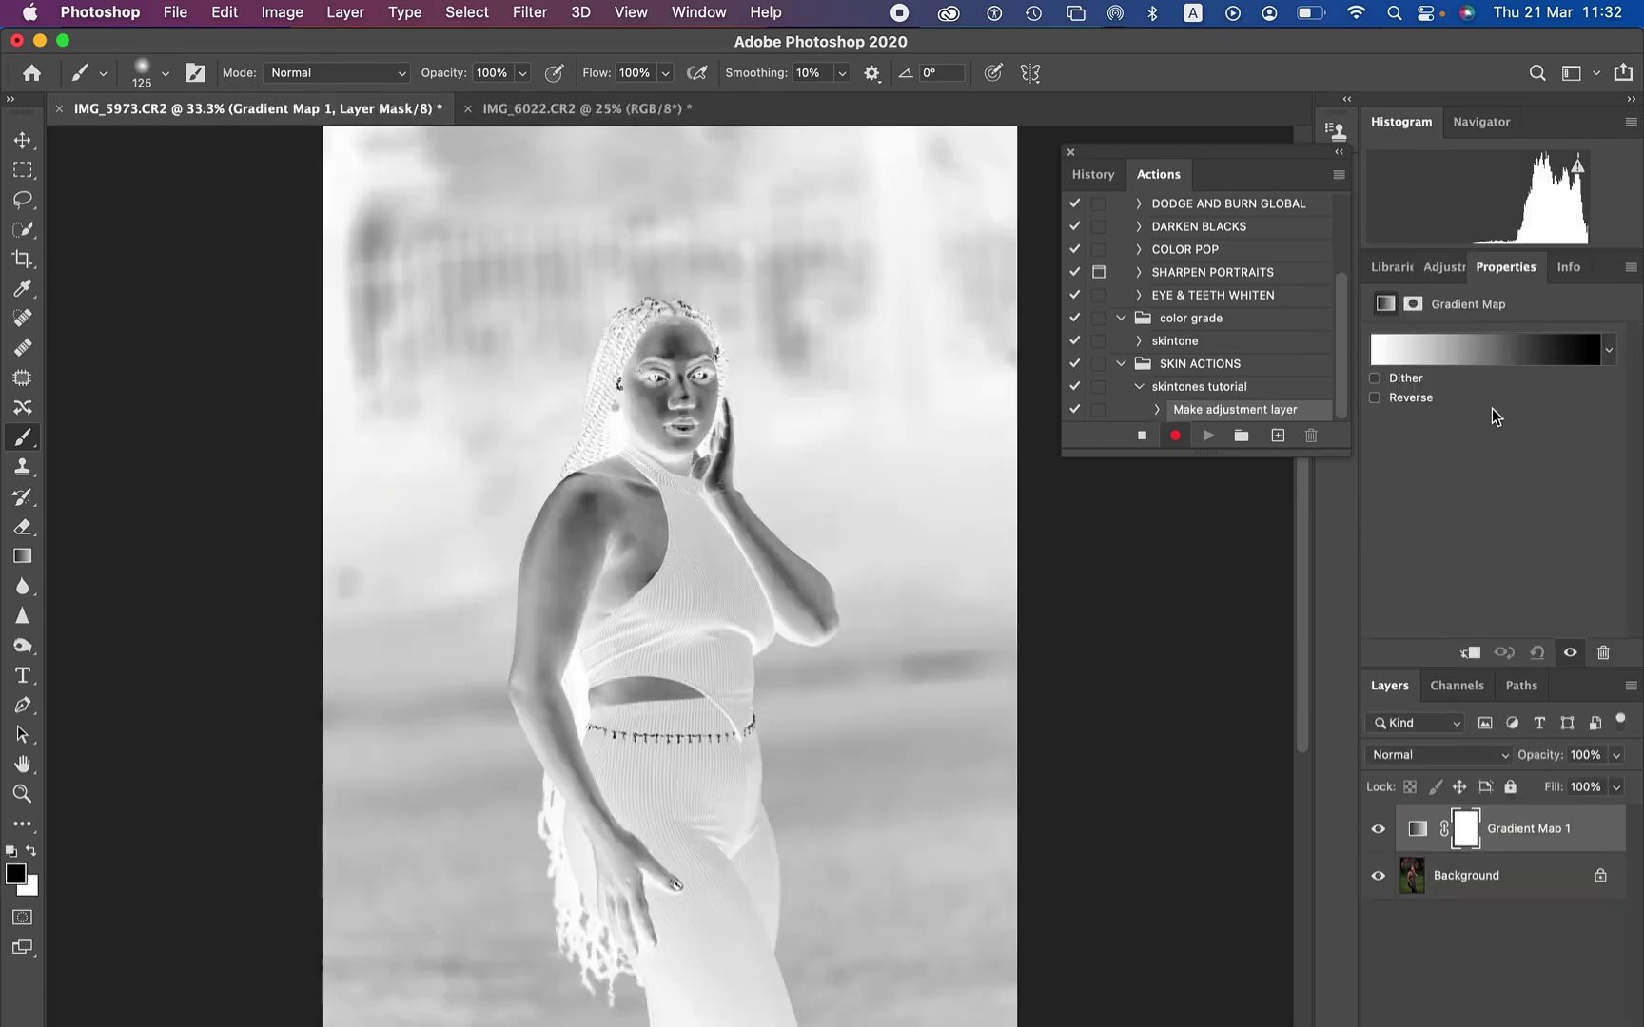
click(1420, 829)
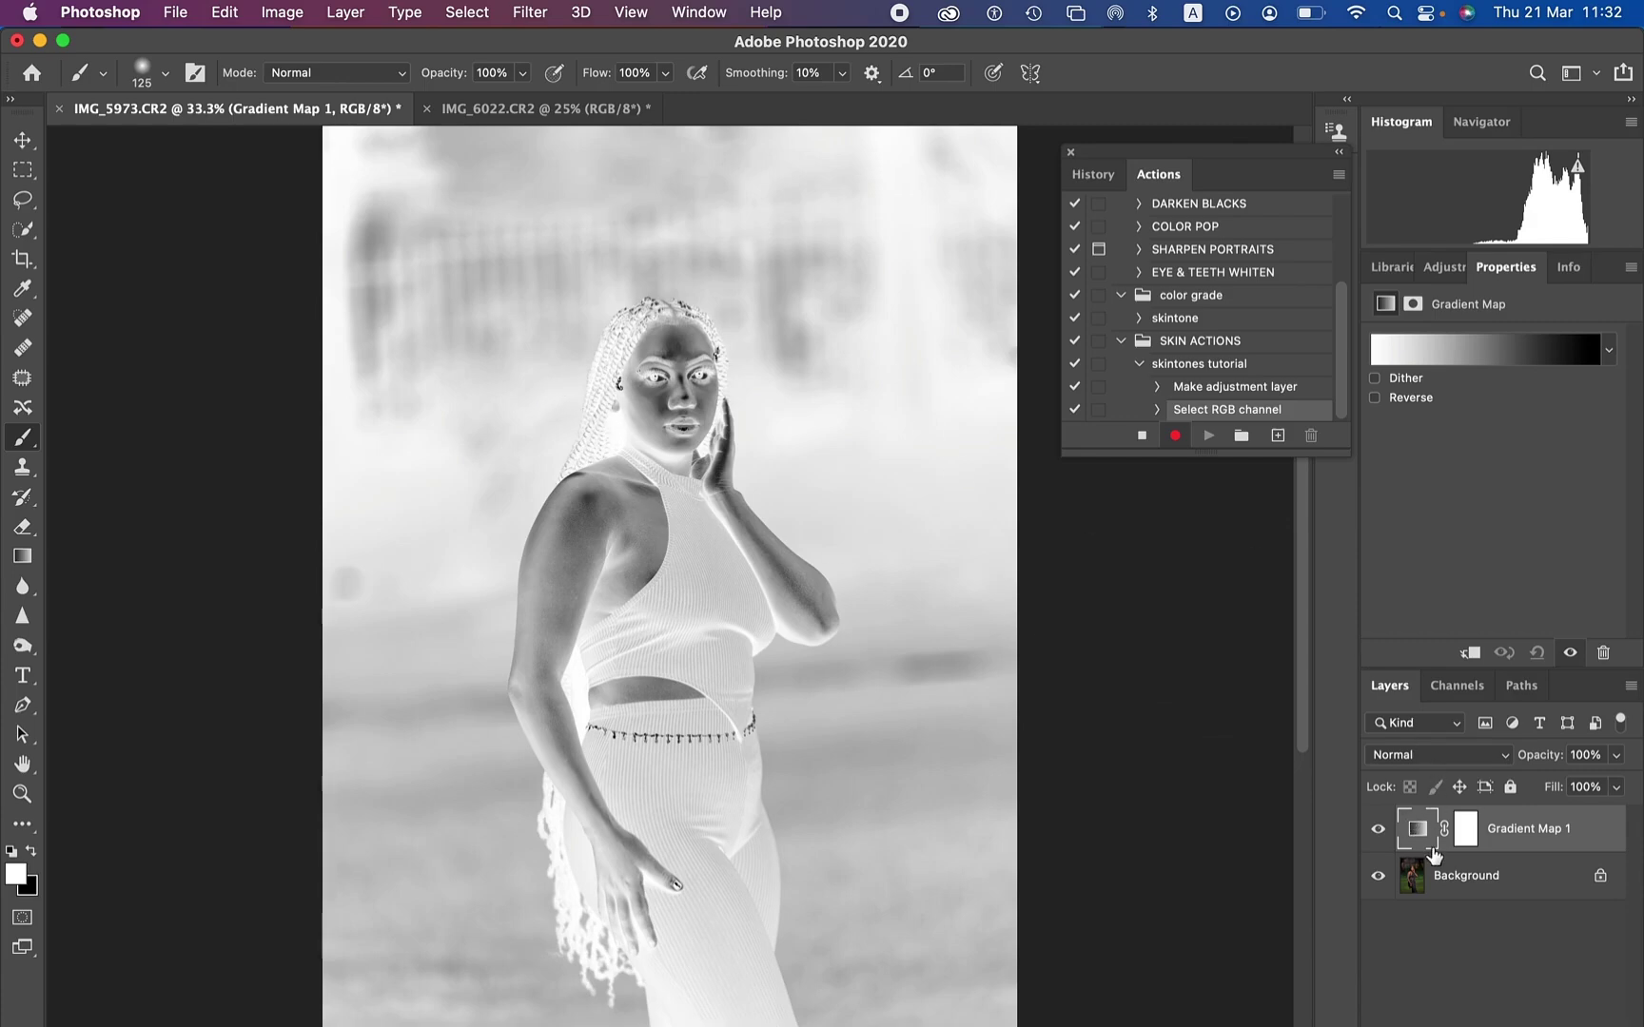
click(1377, 829)
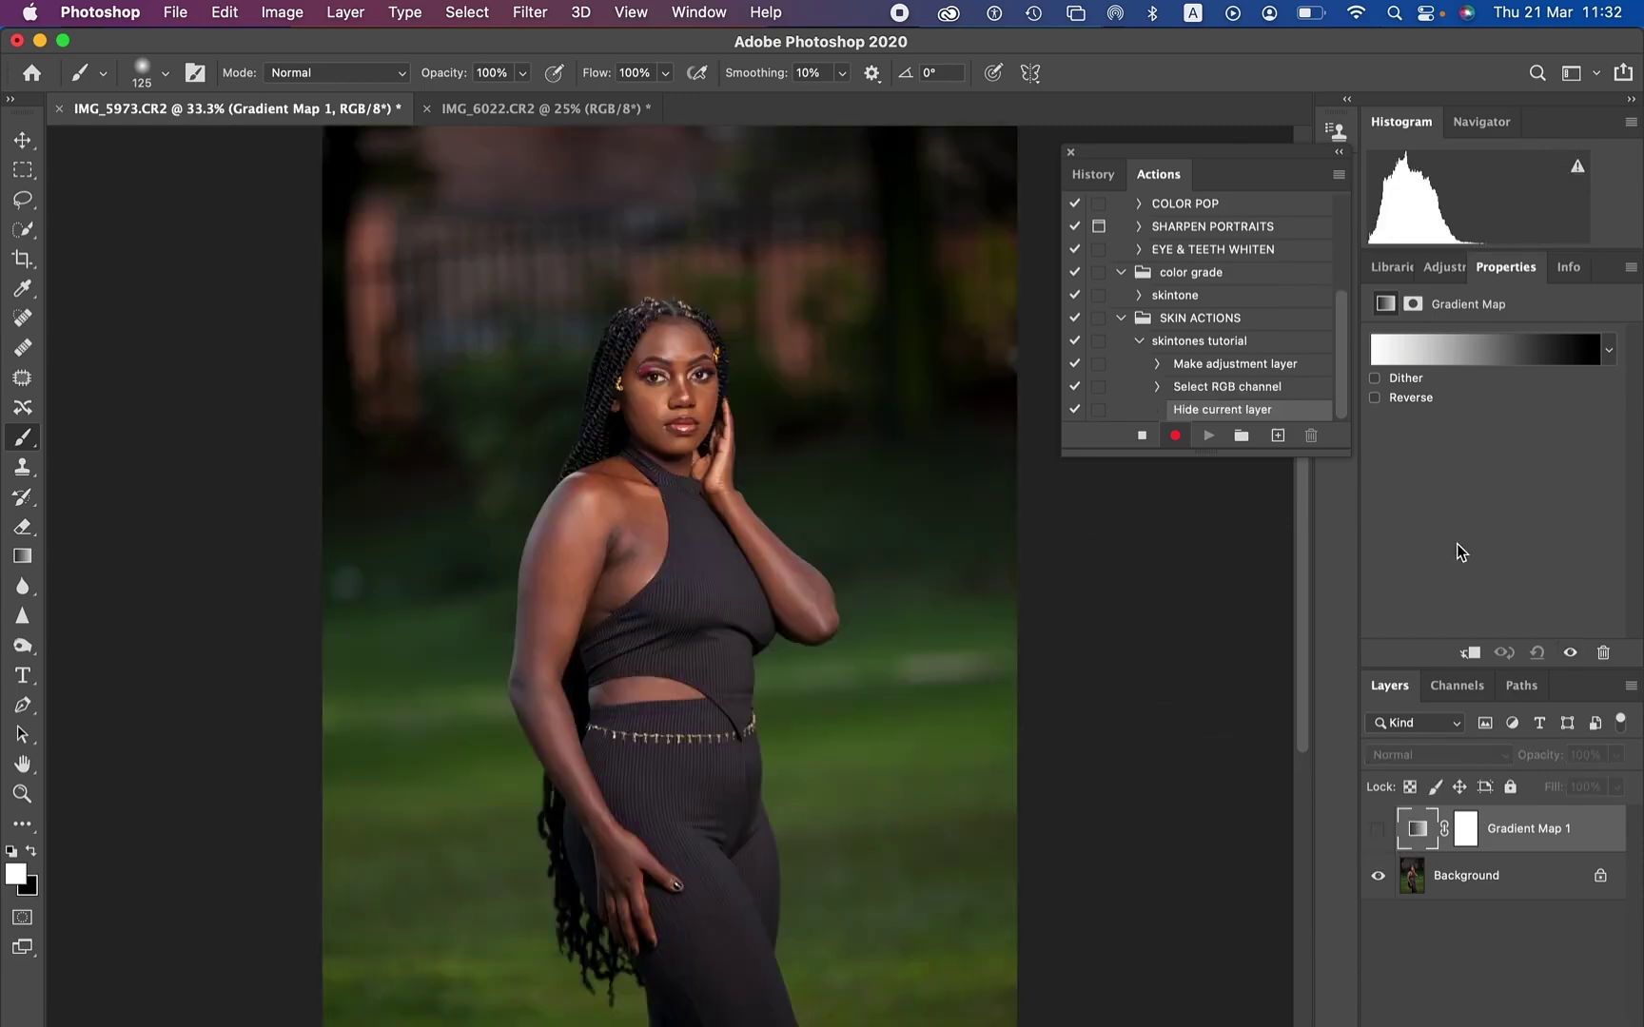
click(1462, 357)
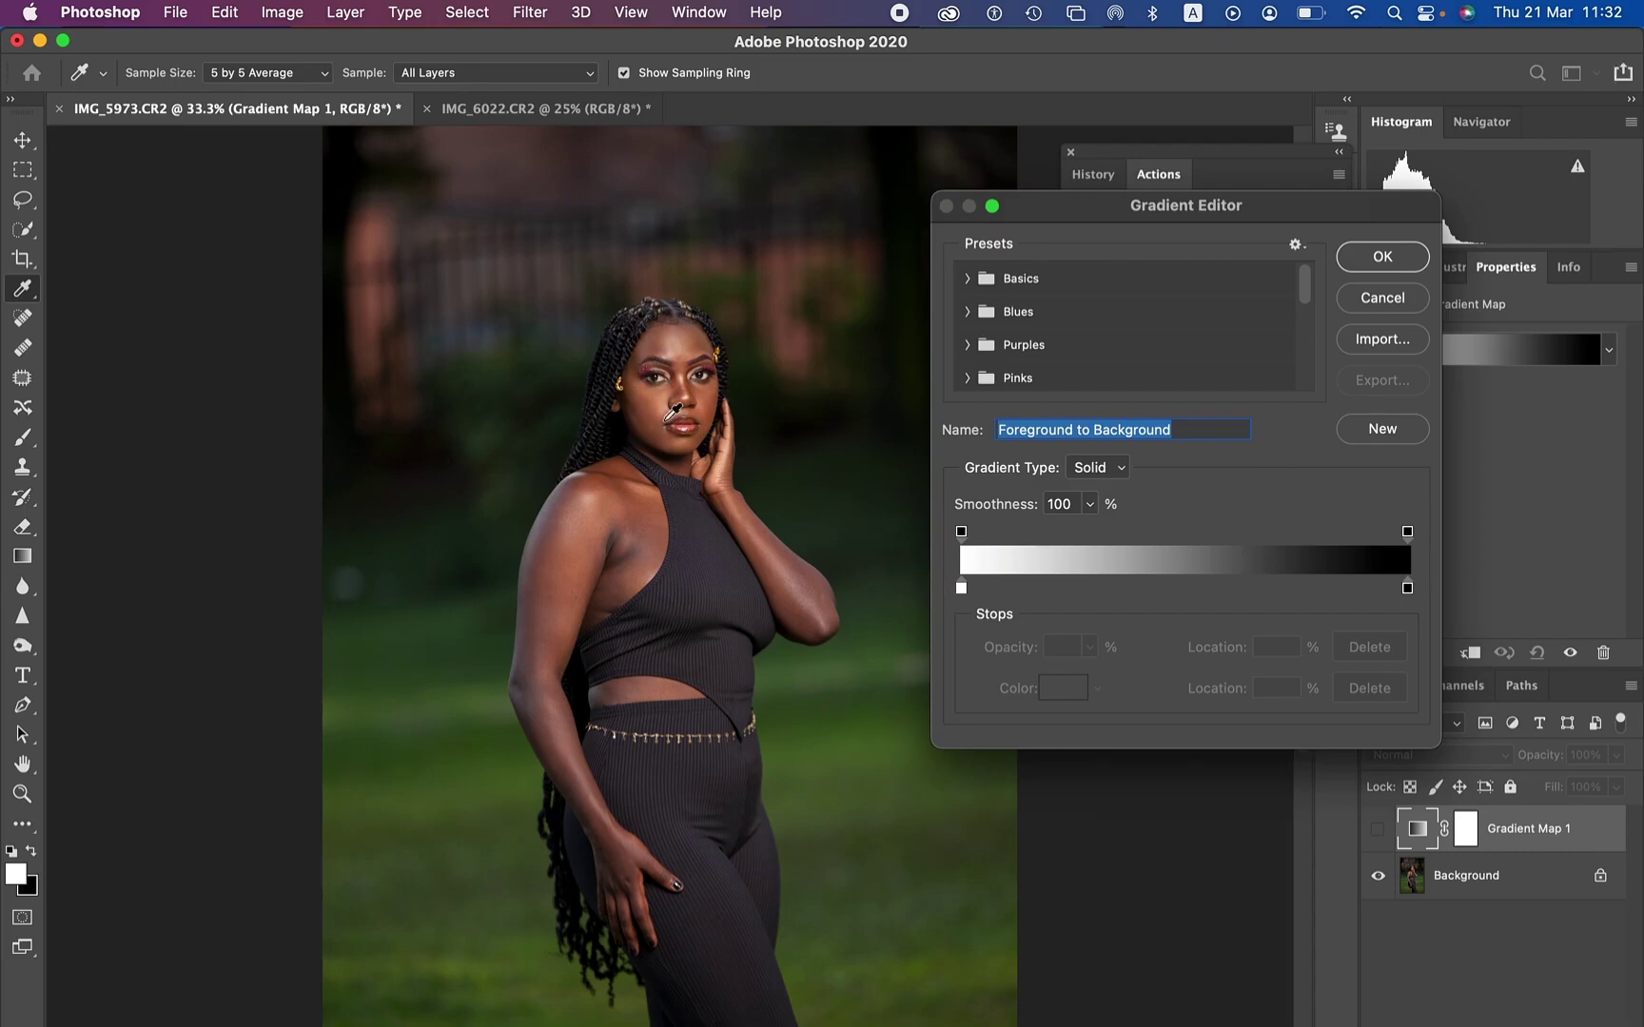
Set the gradient's left stop to dark brown sampled from the neck.
click(962, 589)
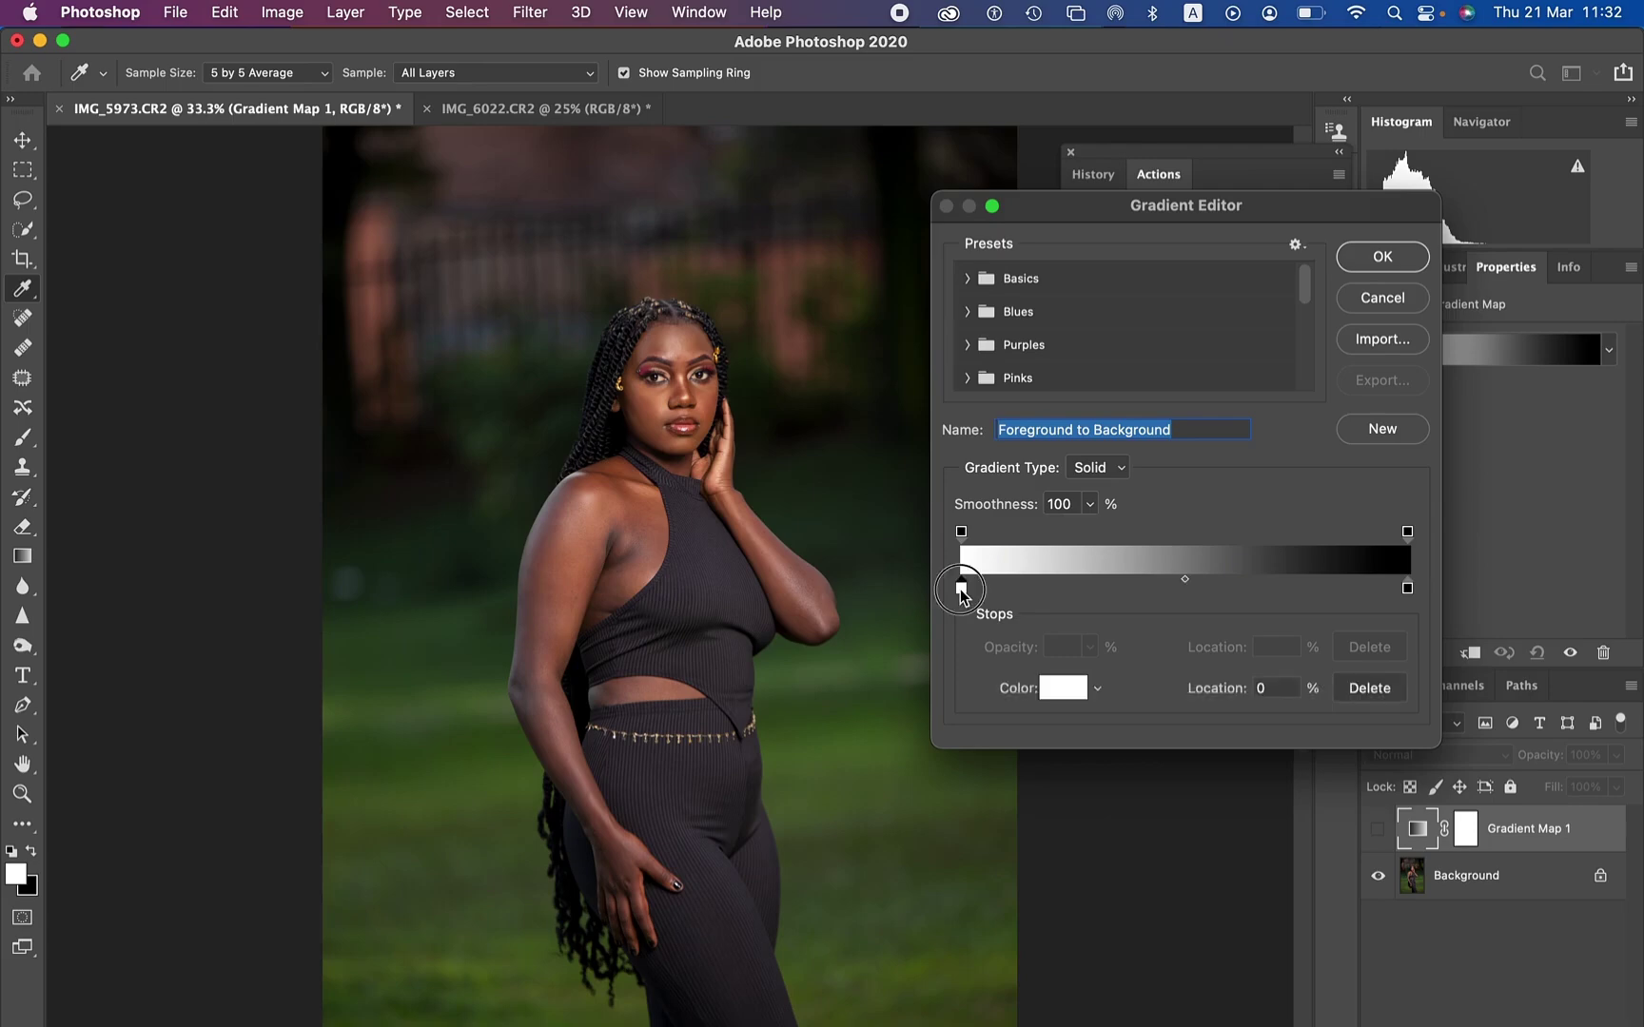
click(1061, 695)
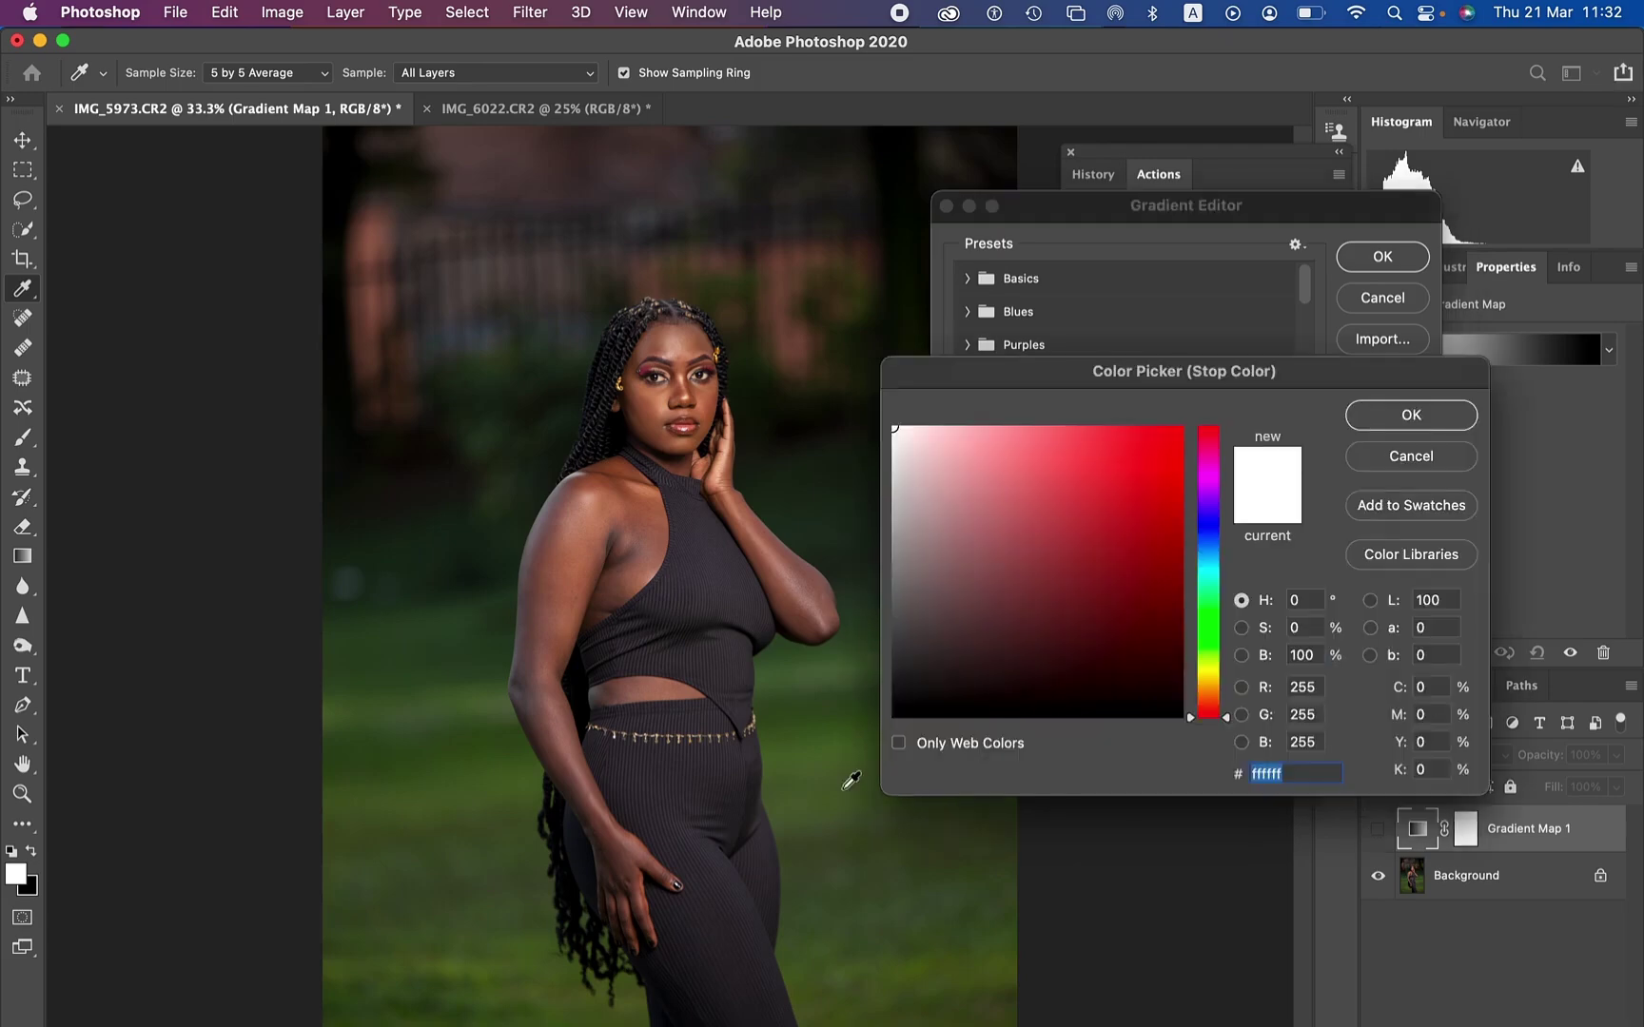
key(super+equal)
key(super+equal)
key(super+equal)
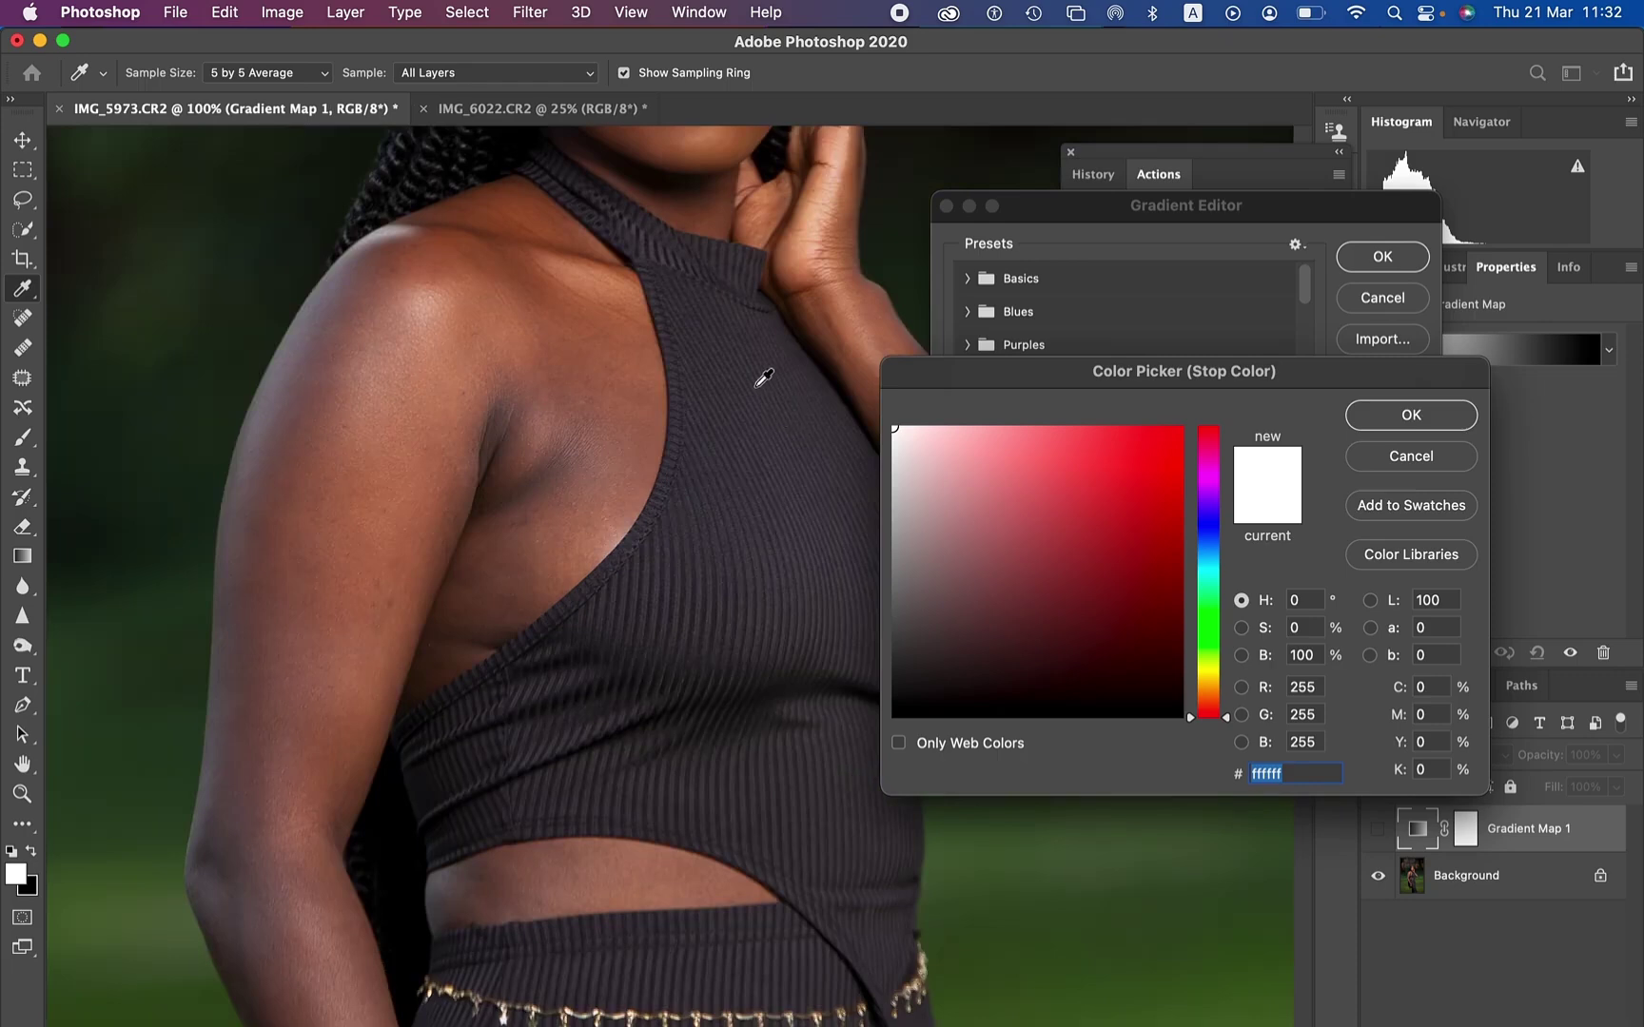
click(721, 186)
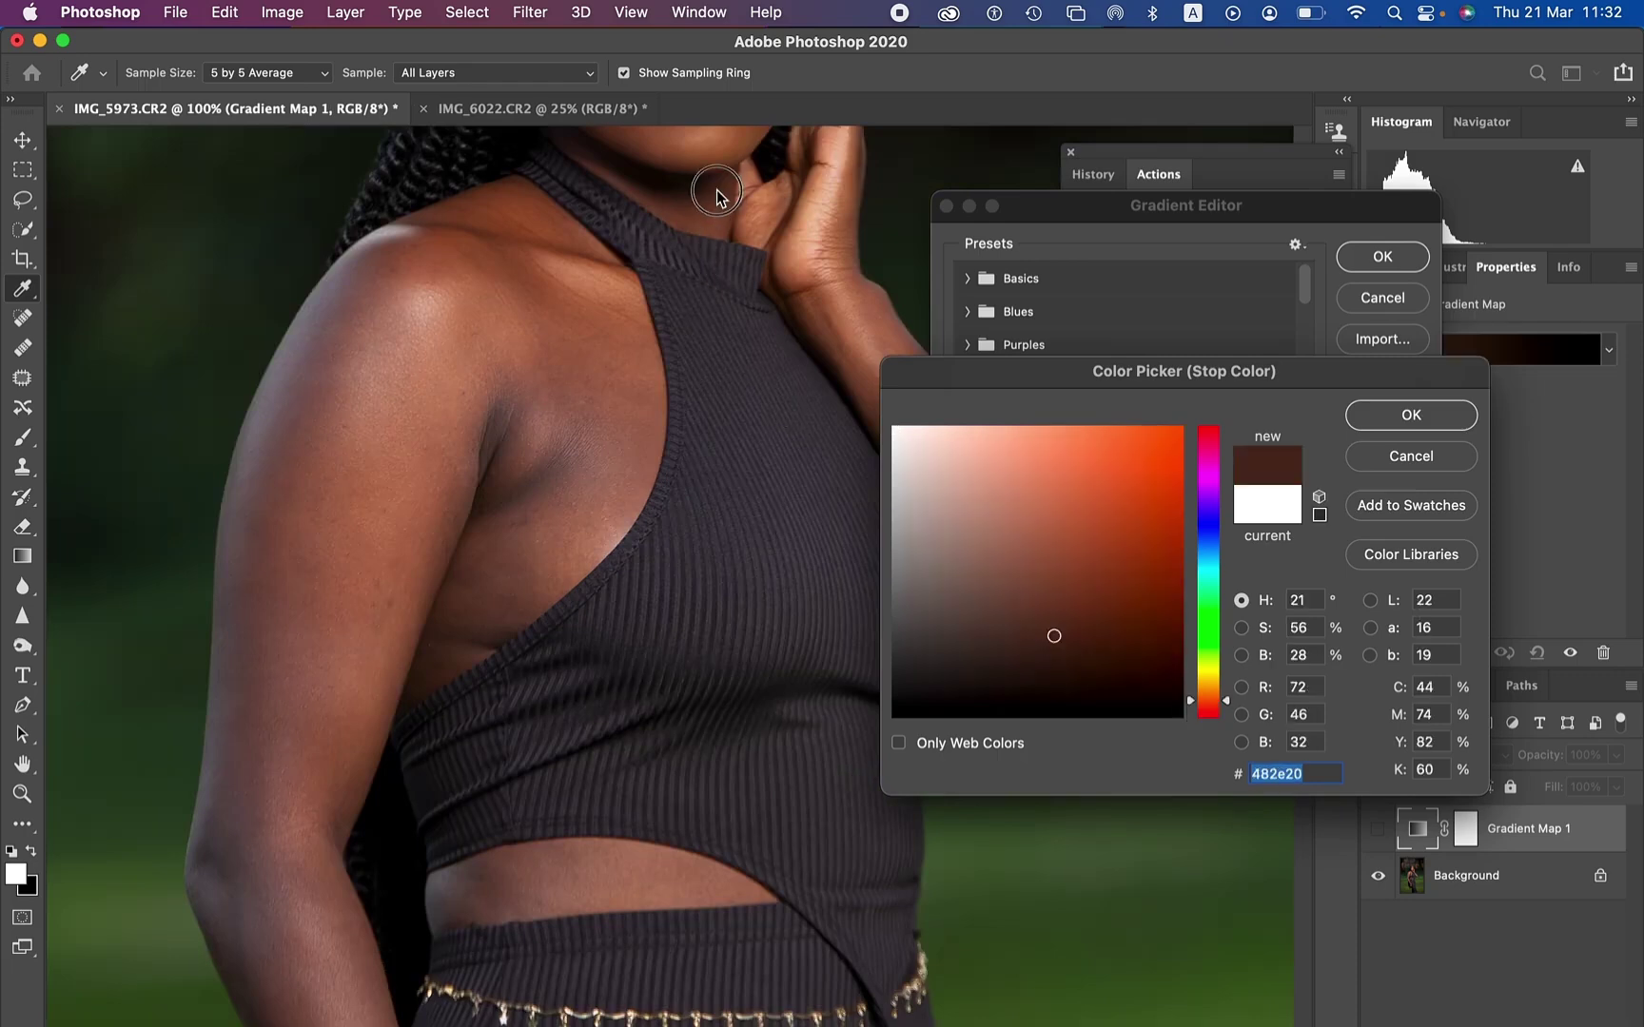
click(1376, 418)
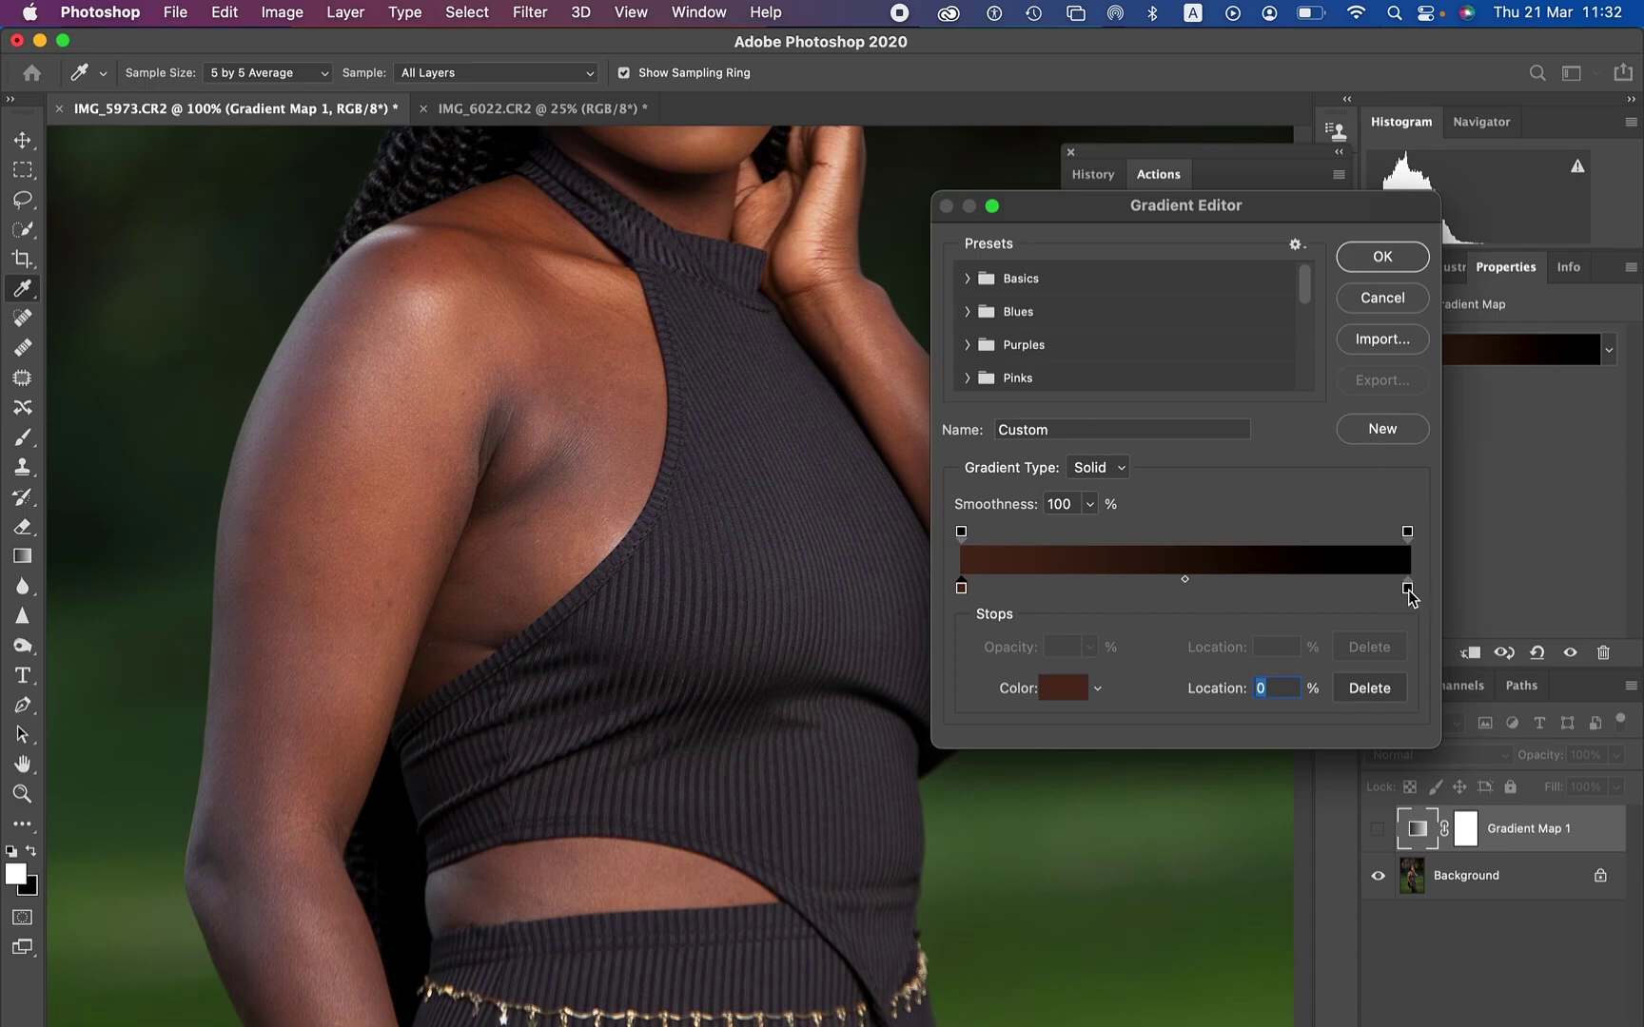
Set the right stop to a light skin highlight sampled near the nose.
click(1407, 589)
click(1061, 697)
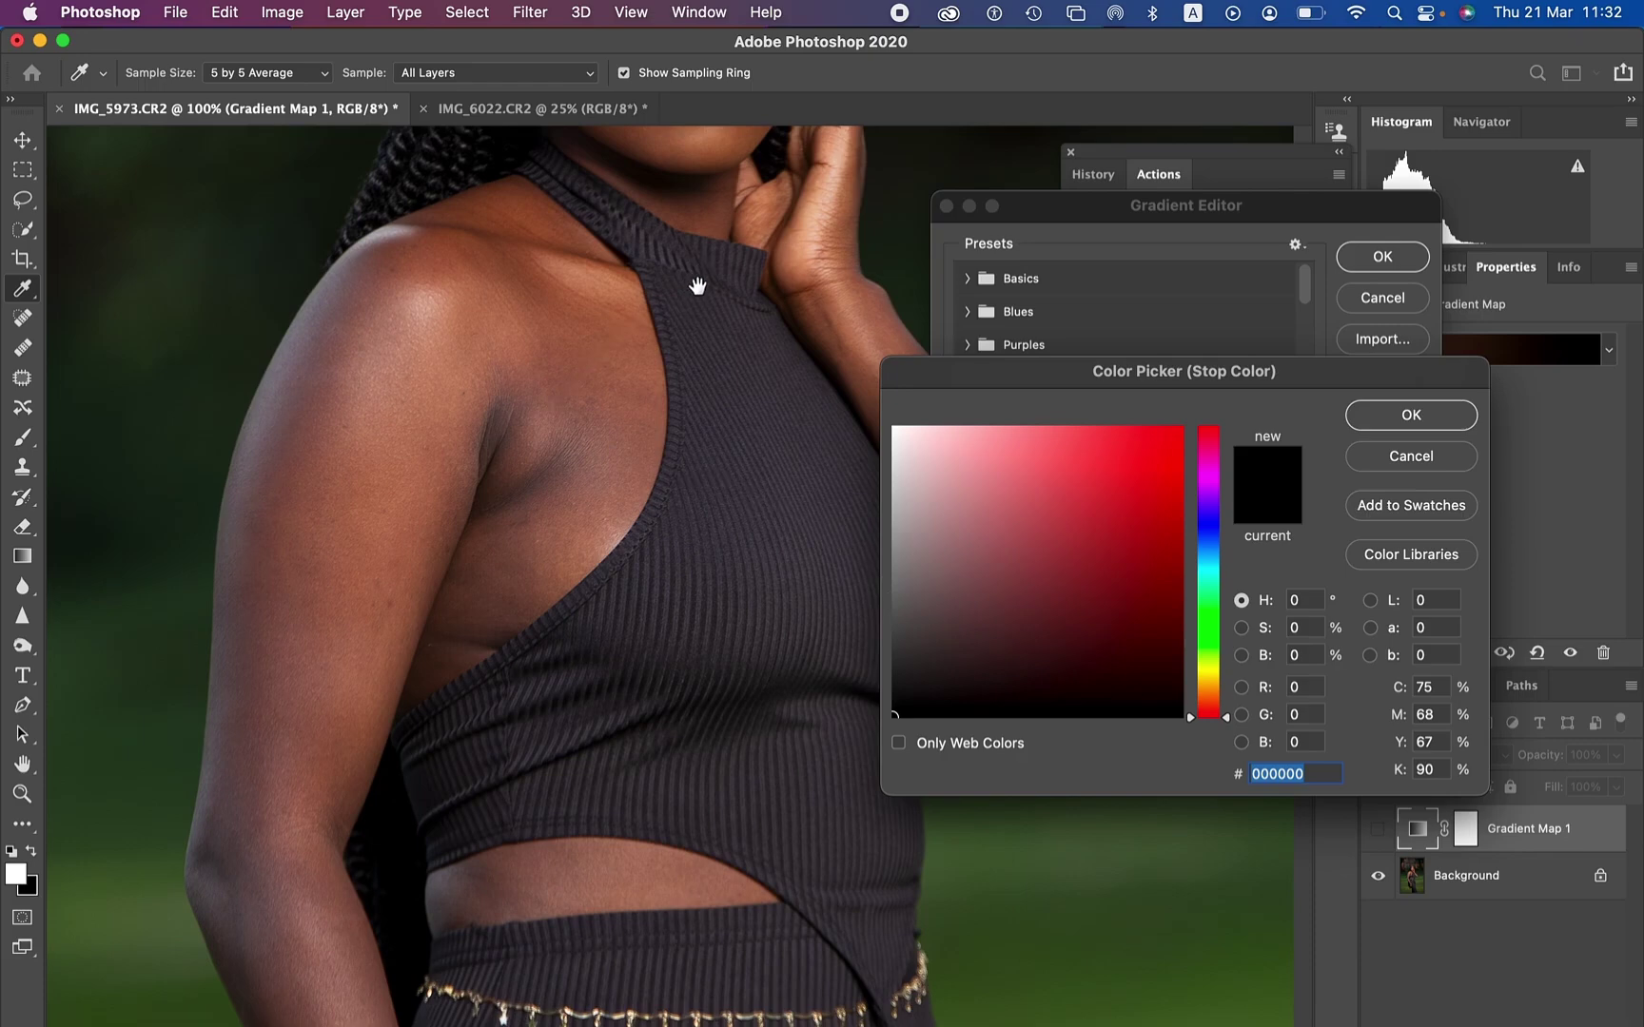
scroll(698, 285, up, 5)
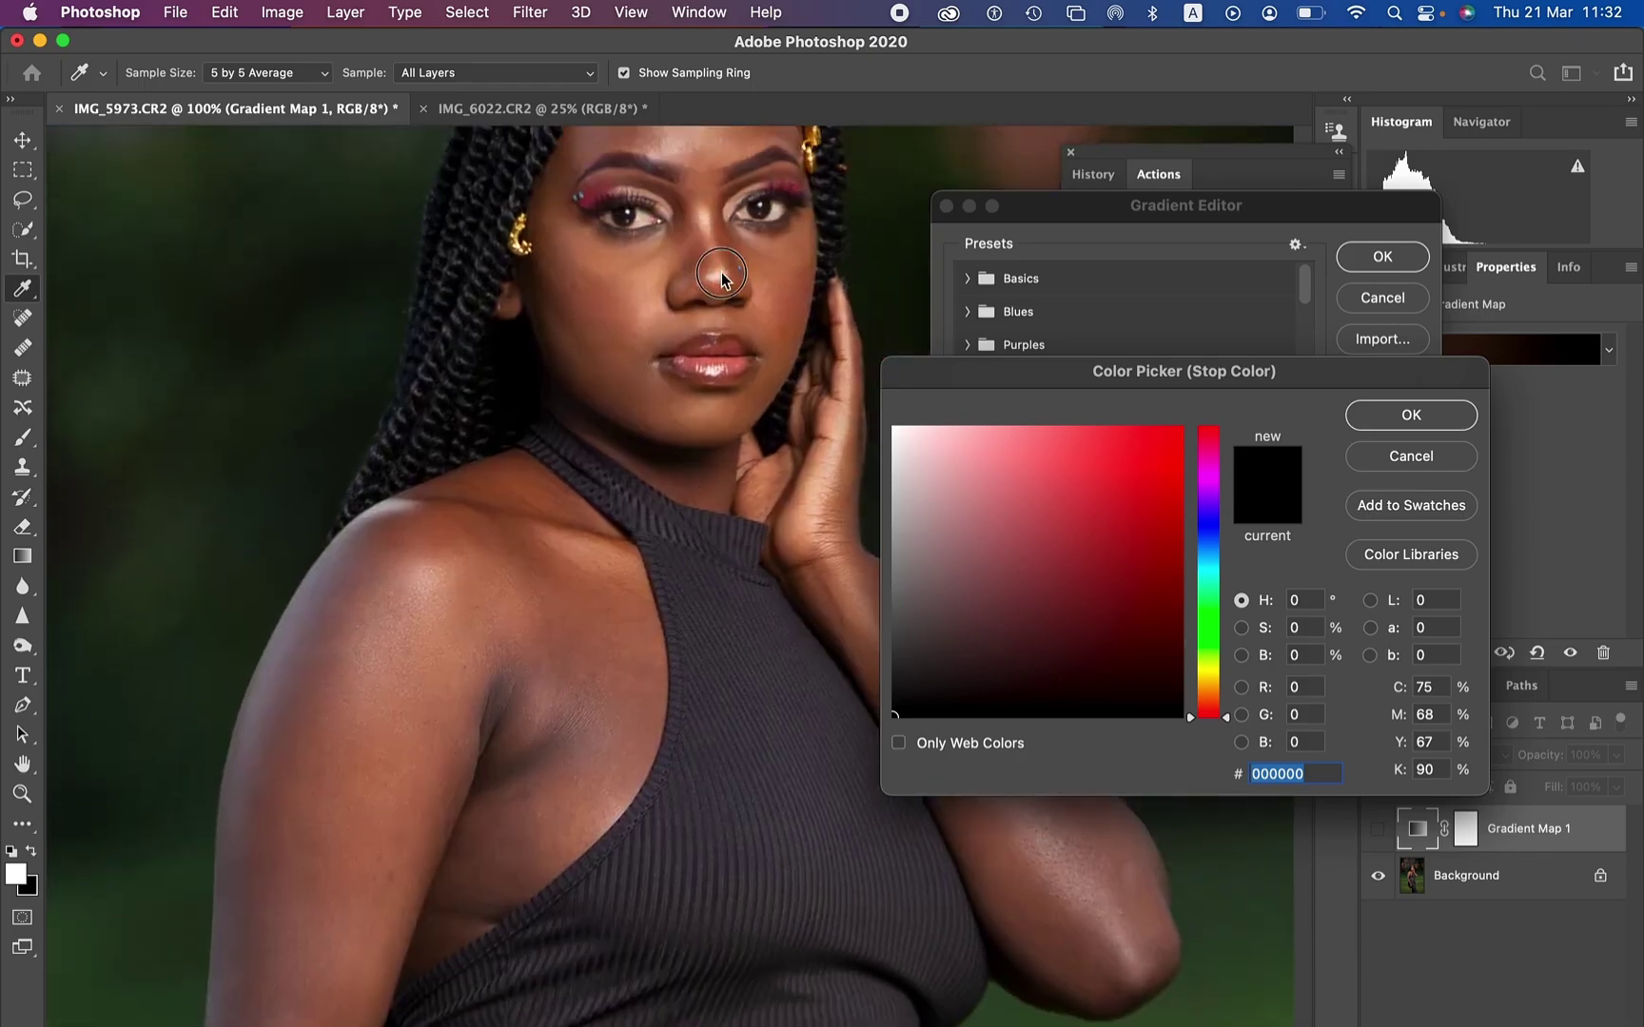
click(731, 276)
click(723, 276)
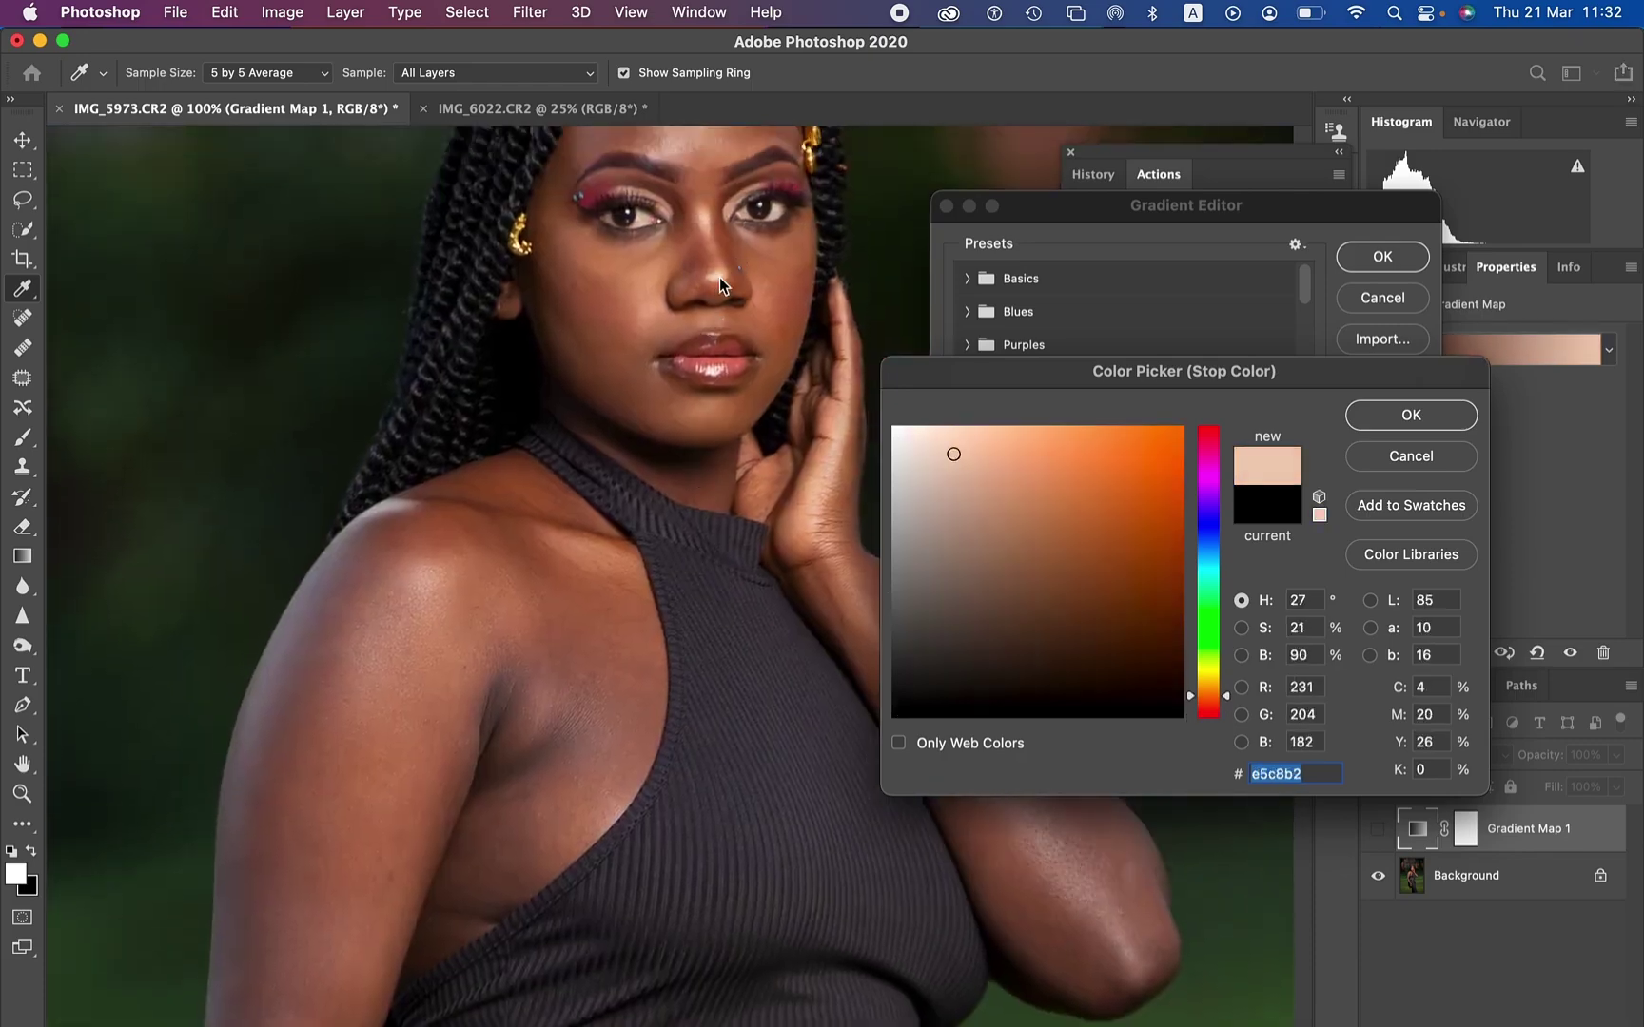
click(1380, 409)
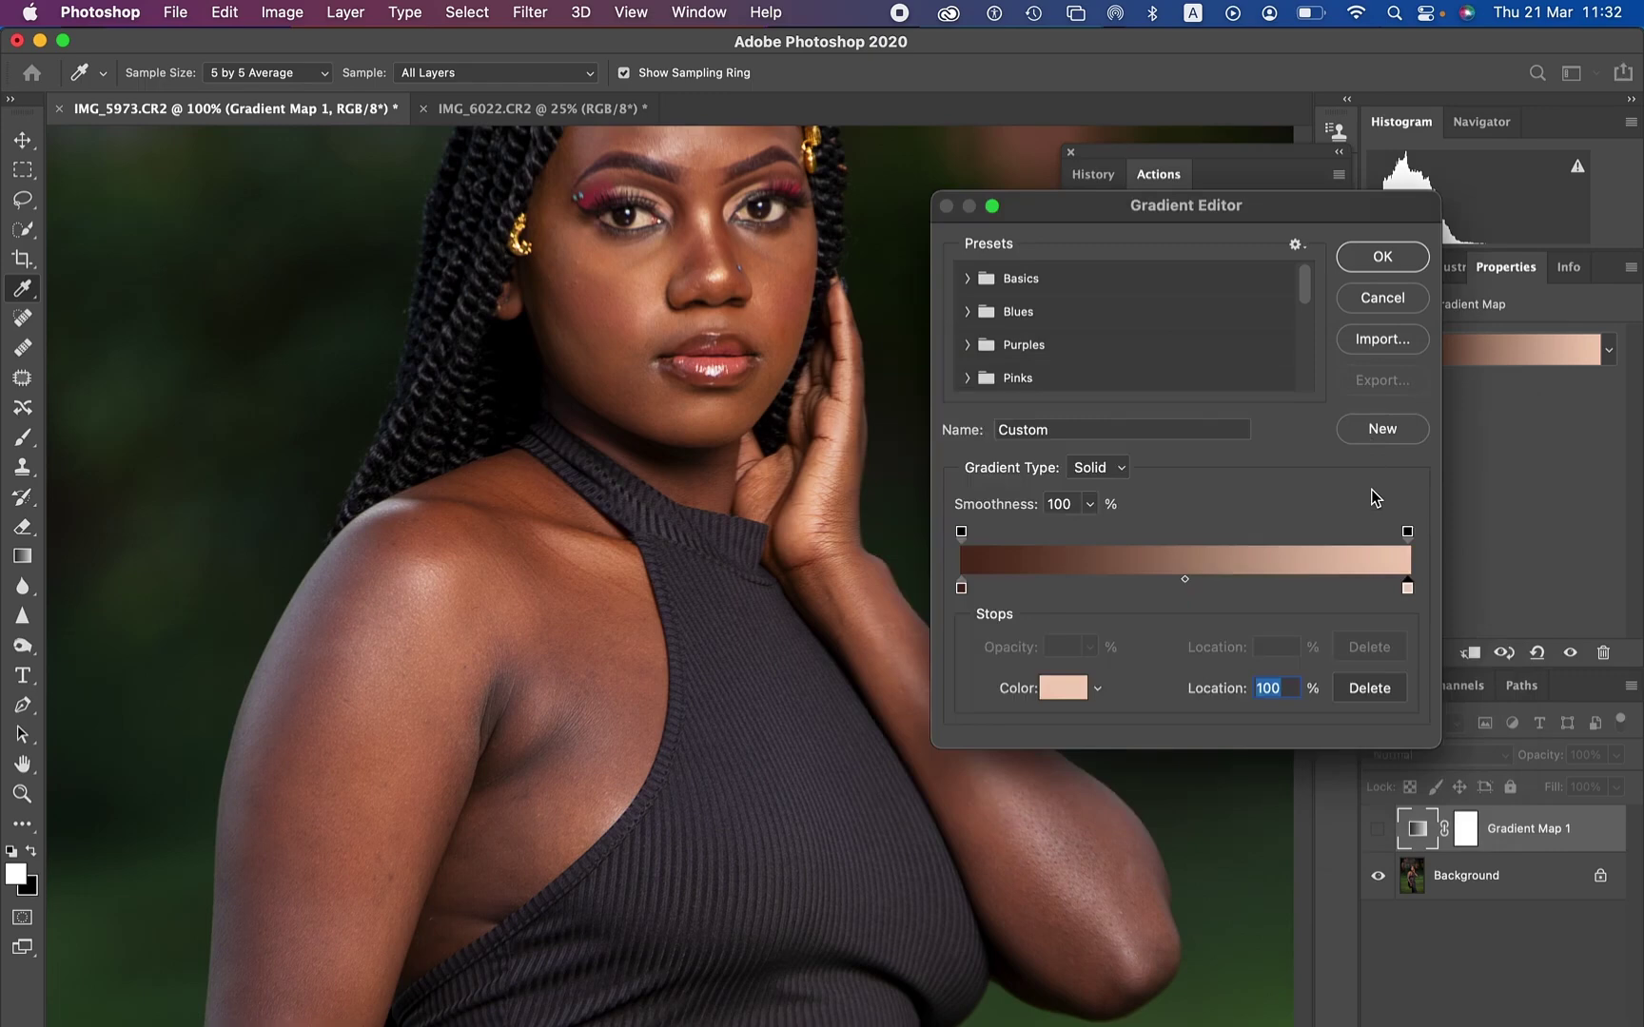
Add a 50% middle stop of mid-brown 9f6d4f from the shoulder and confirm the gradient.
click(1175, 587)
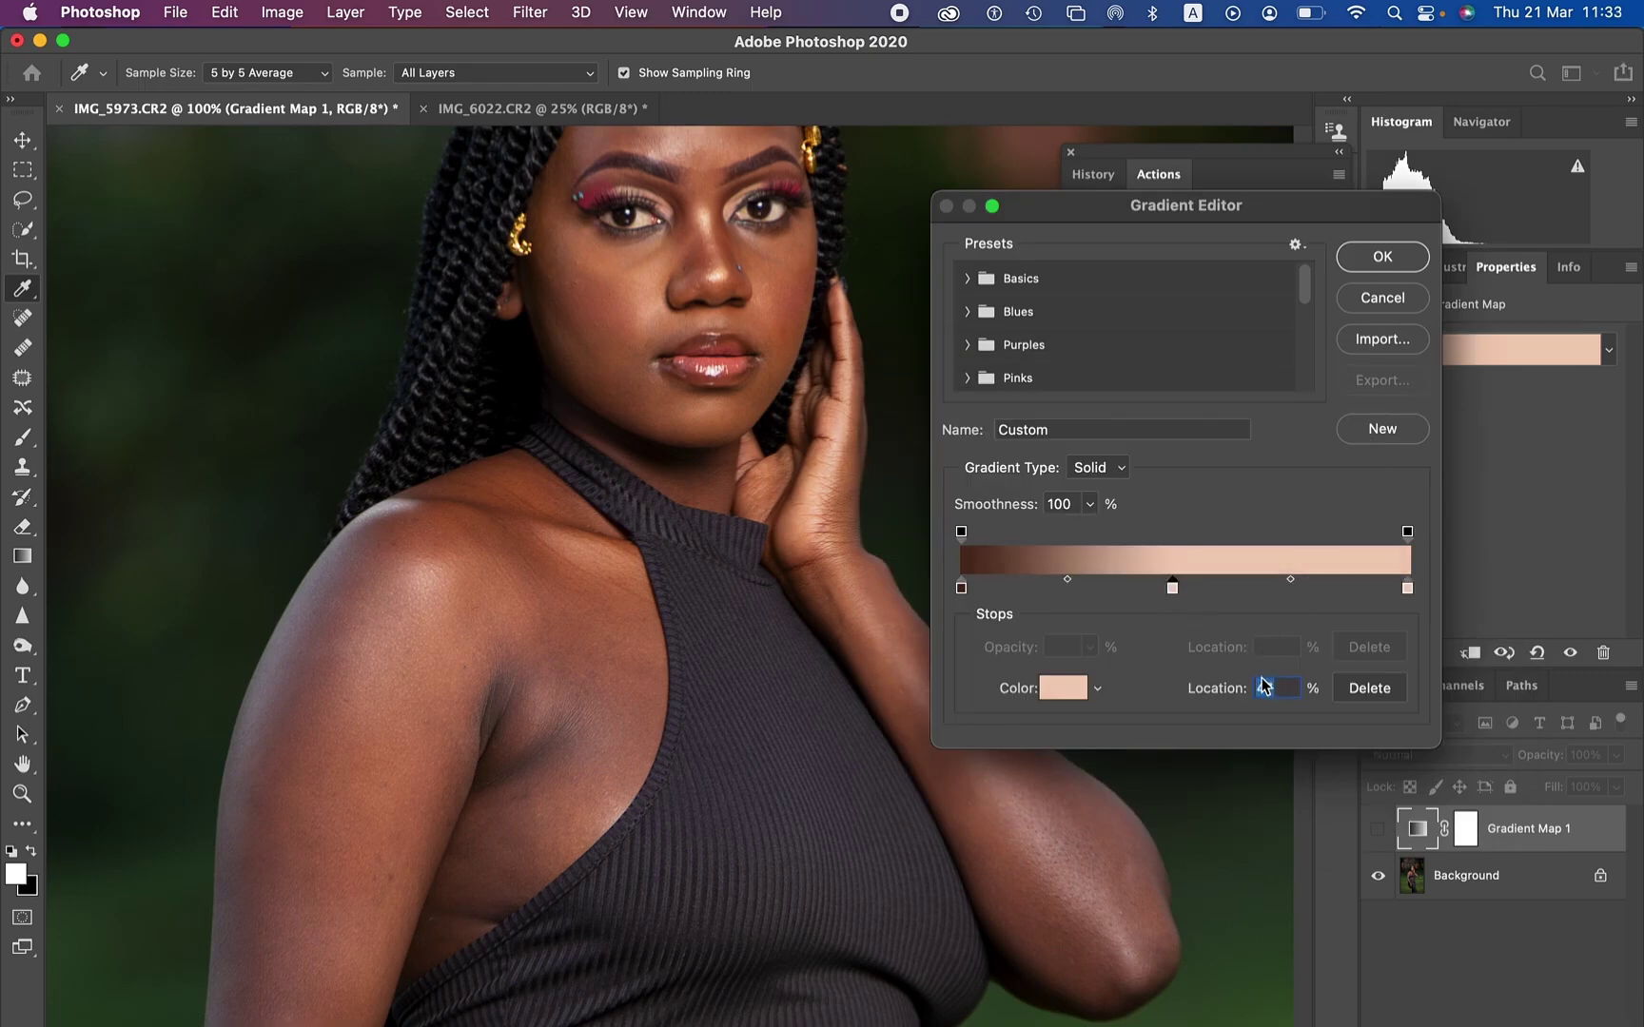
text(50)
click(1063, 689)
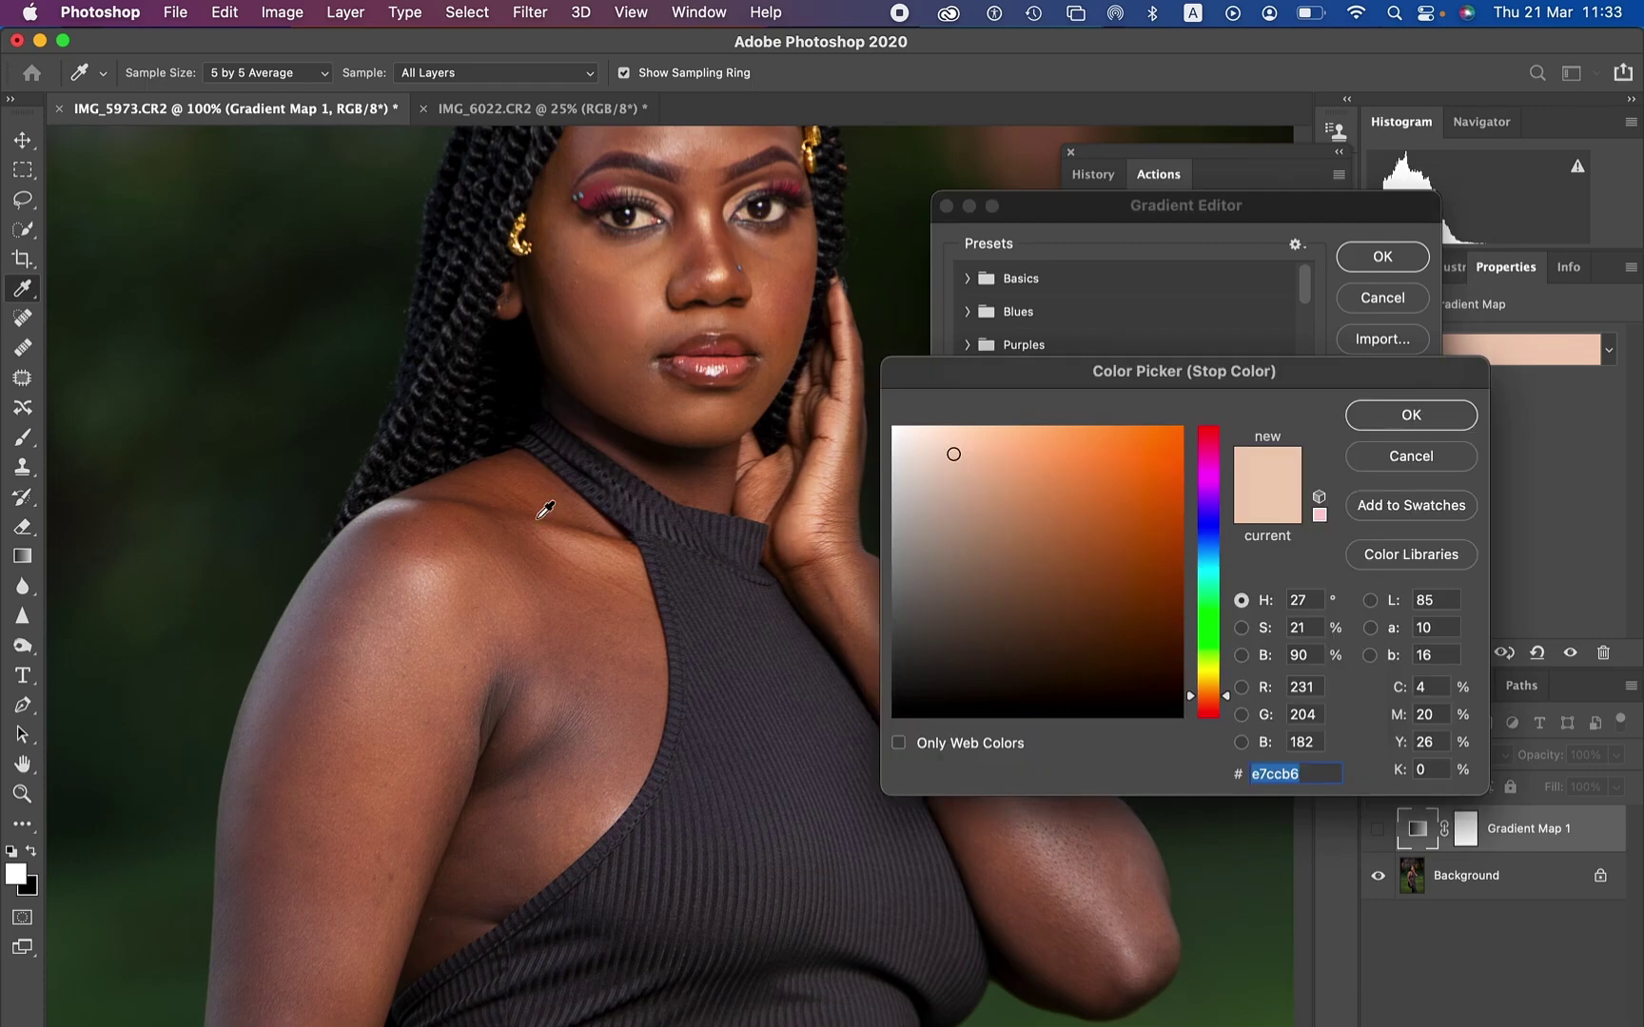
click(496, 555)
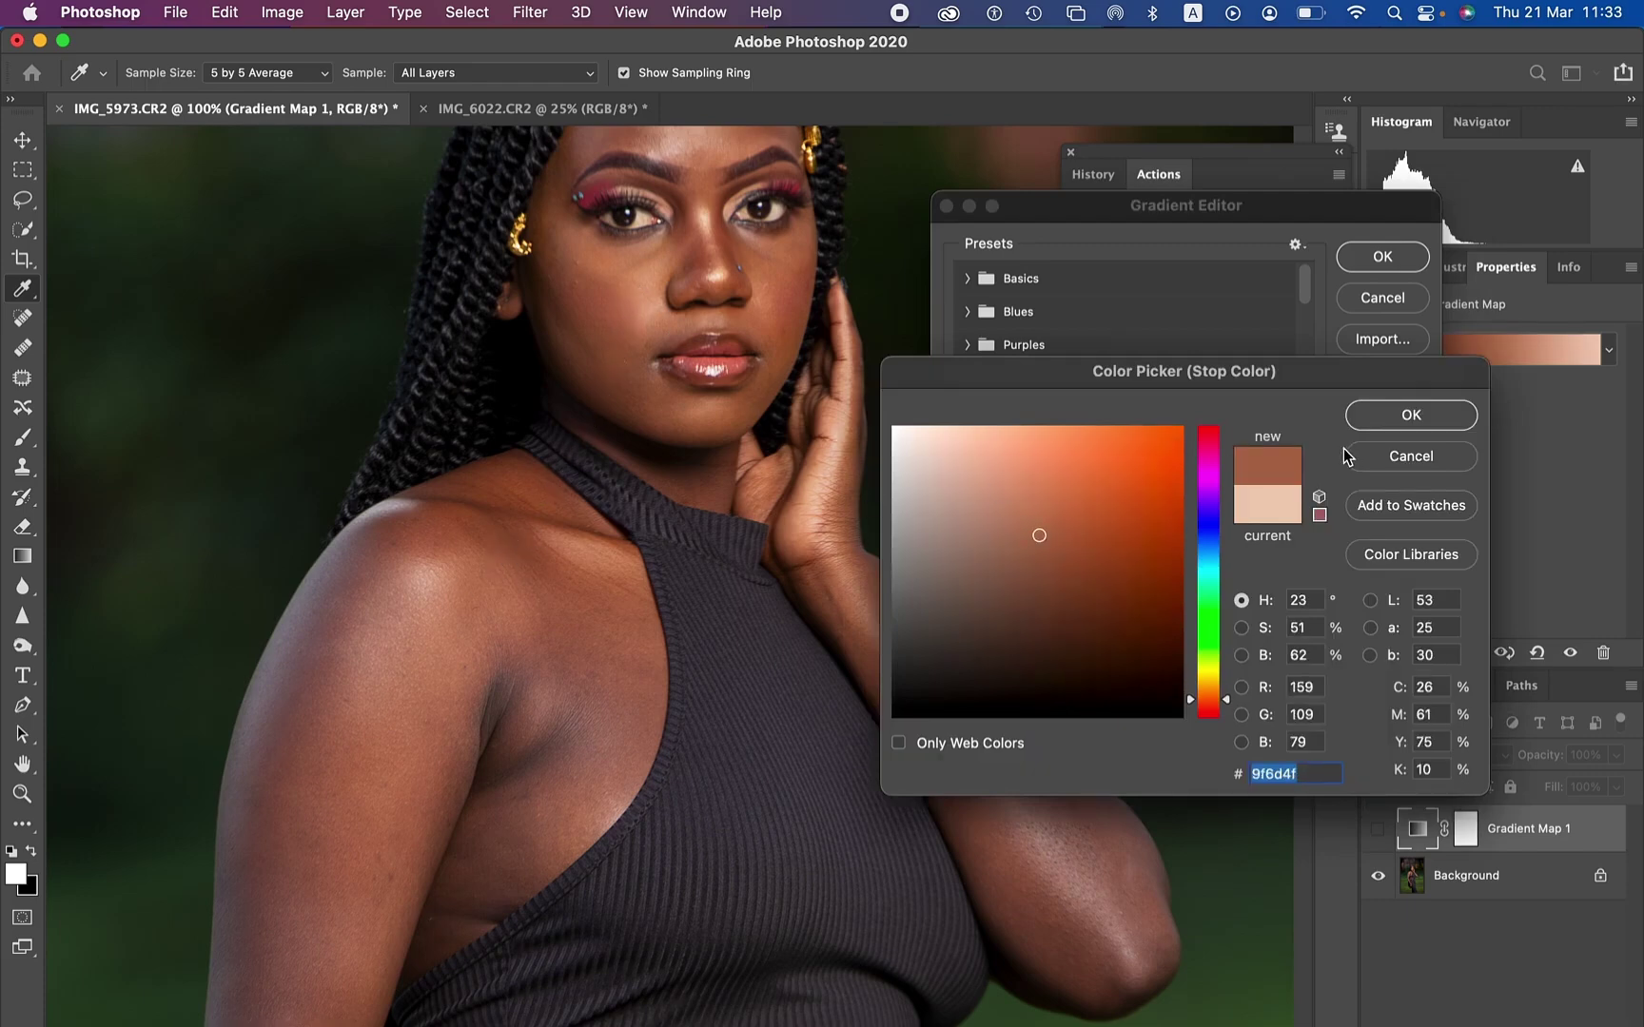
click(1411, 415)
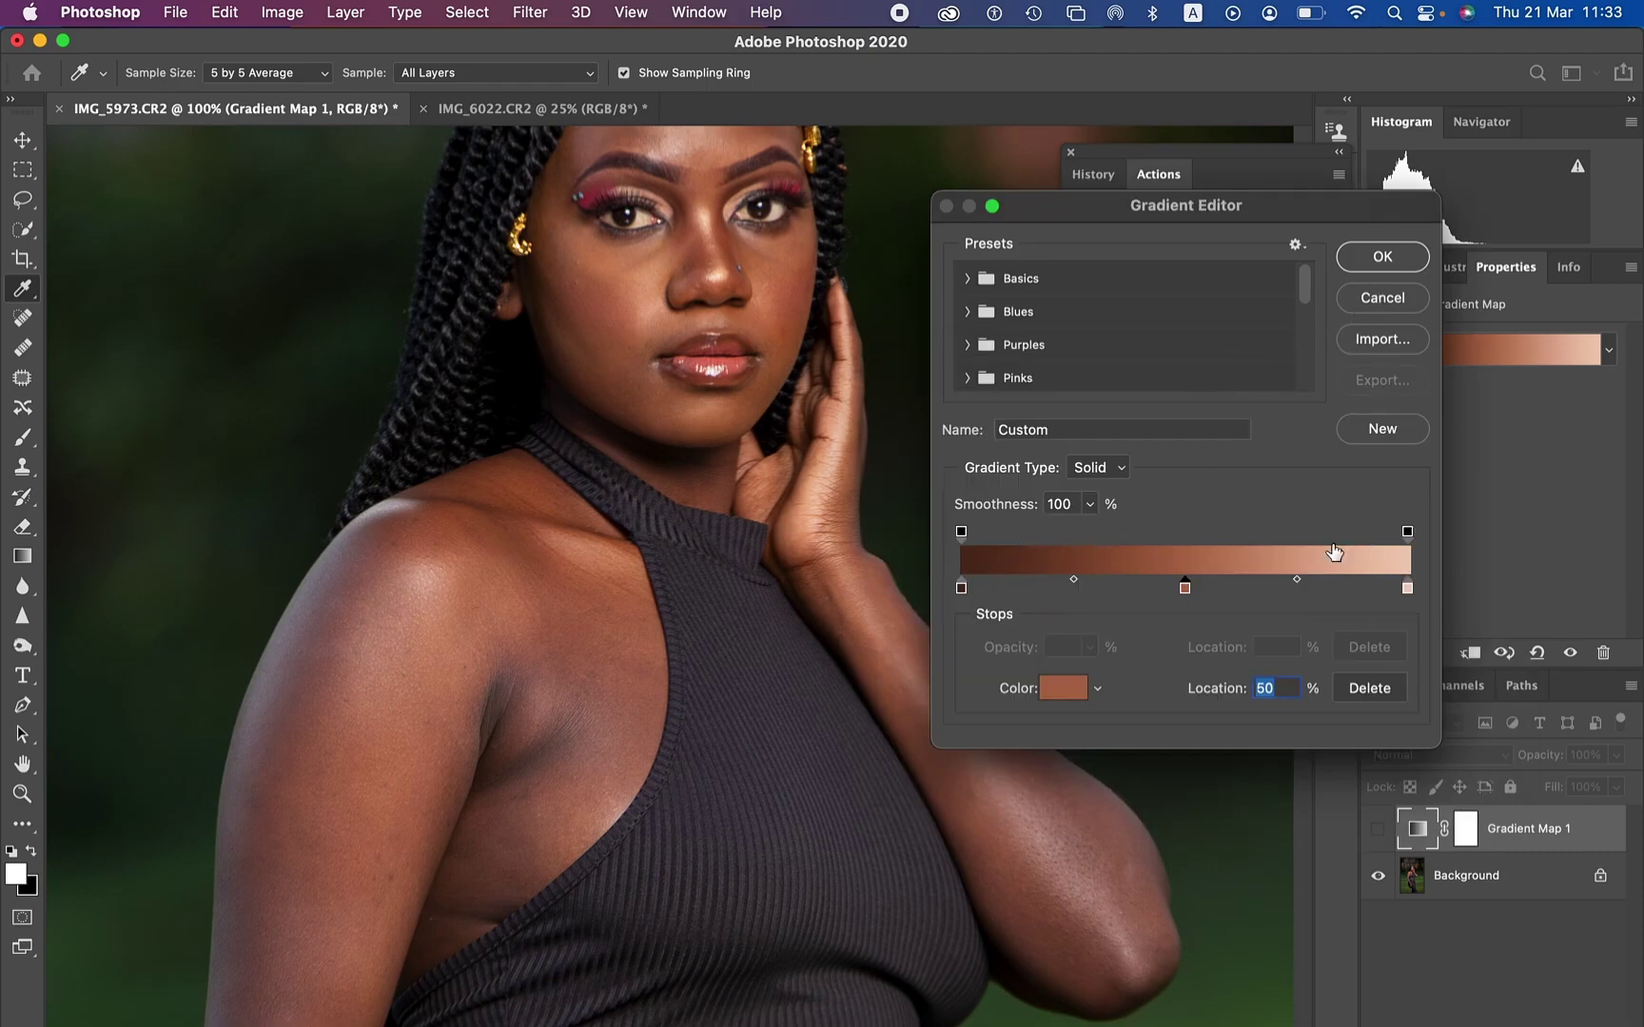
click(1381, 257)
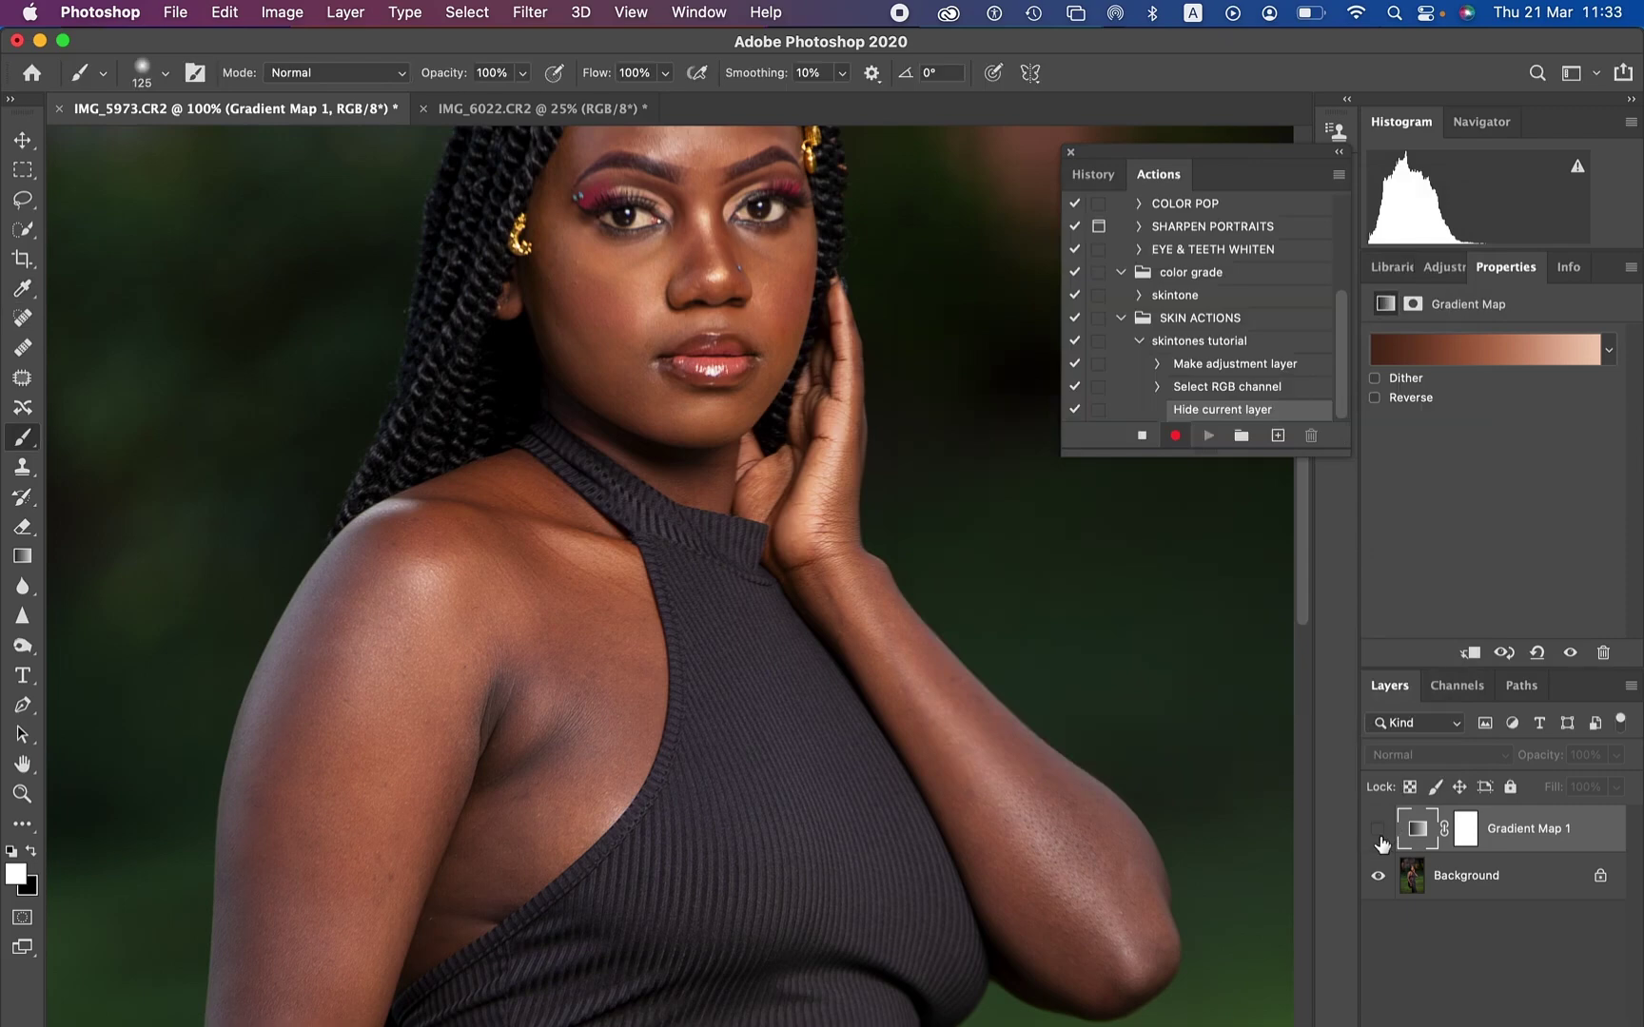
Unhide Gradient Map 1, set its blend mode to Color, and target its layer mask.
click(1379, 835)
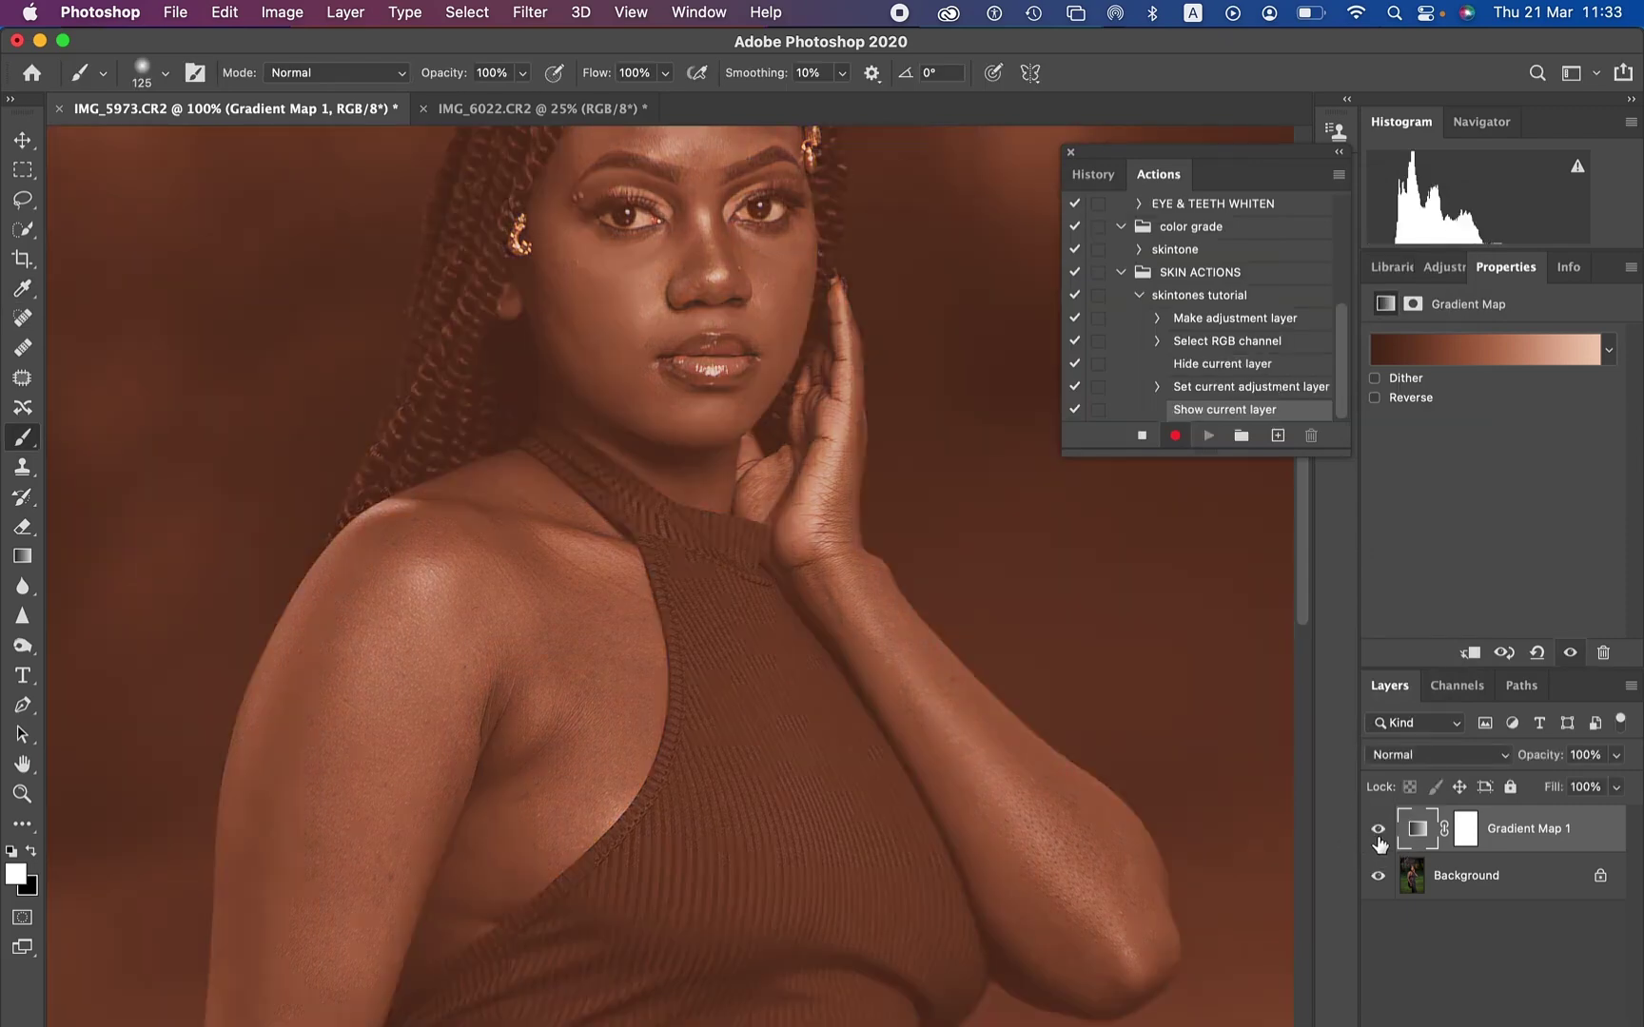
click(1425, 755)
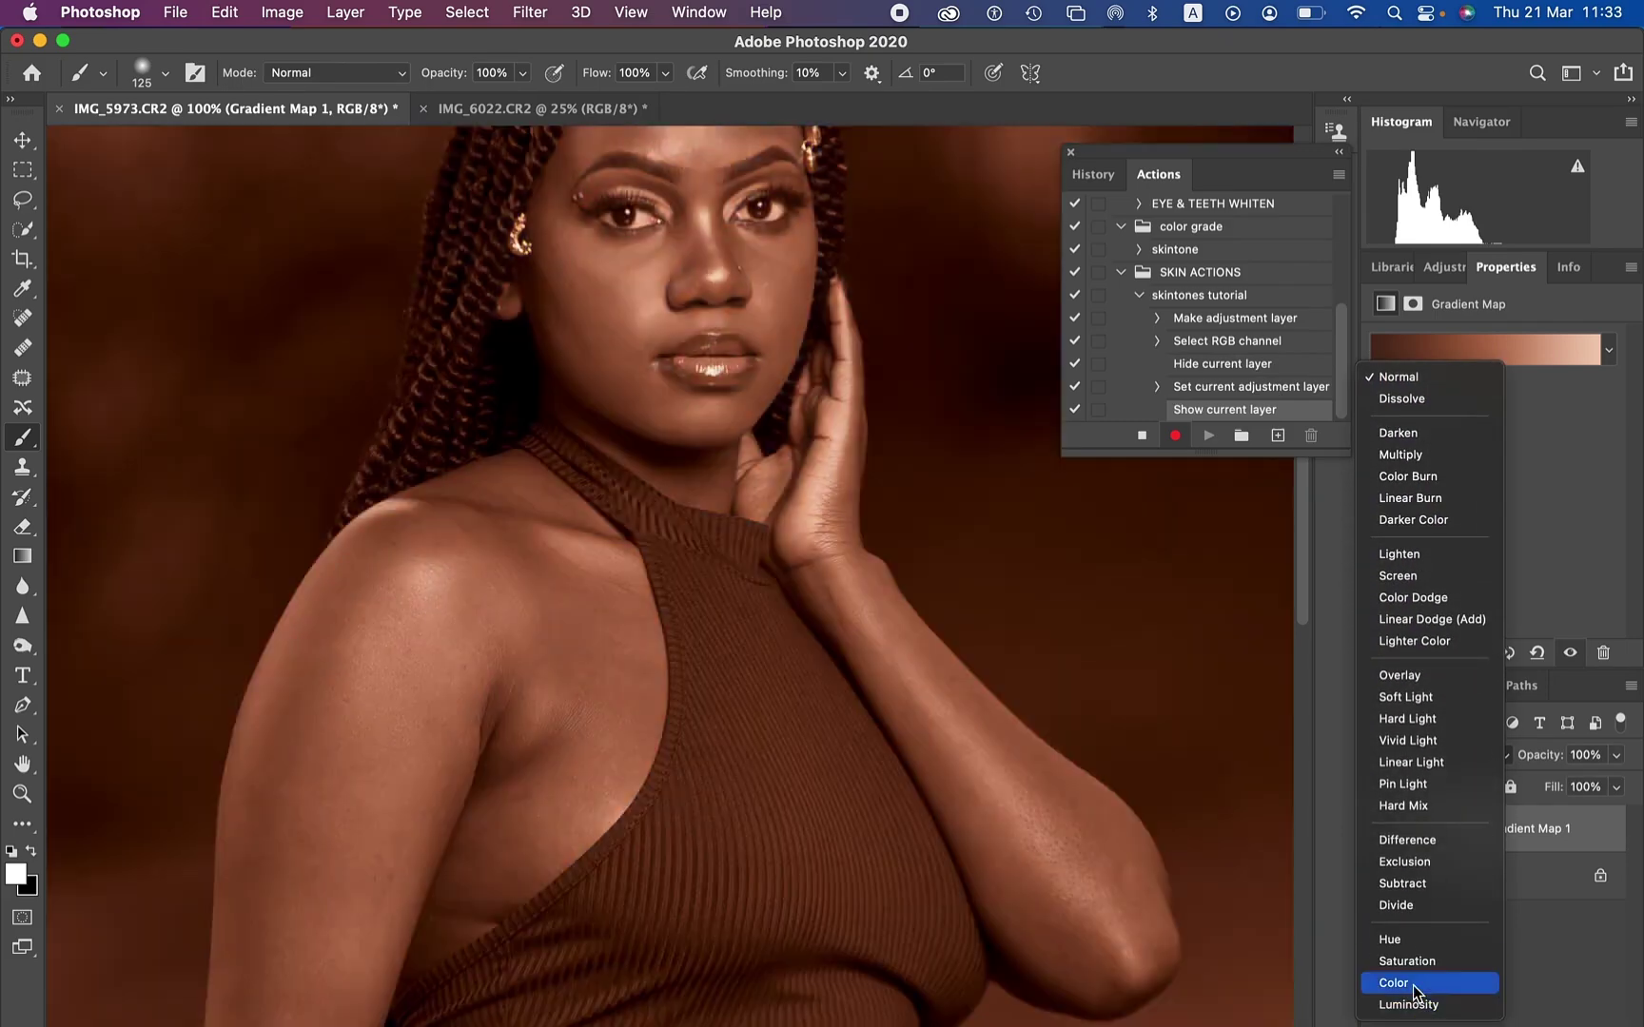
click(1413, 986)
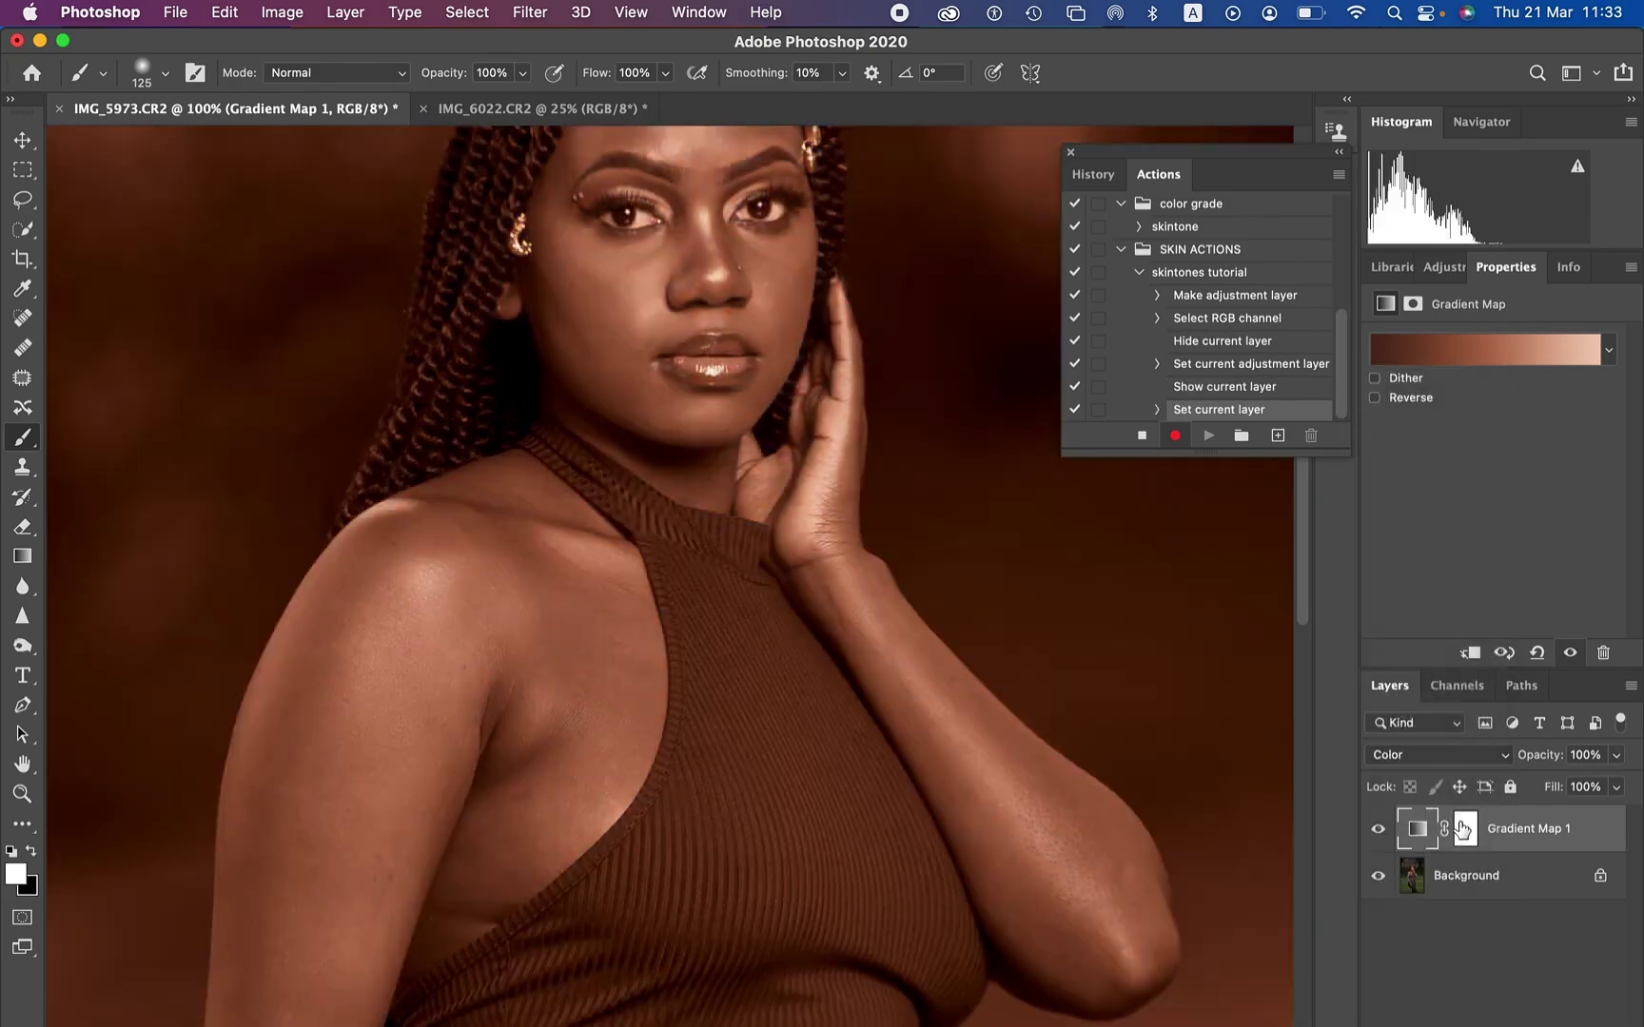
click(1465, 833)
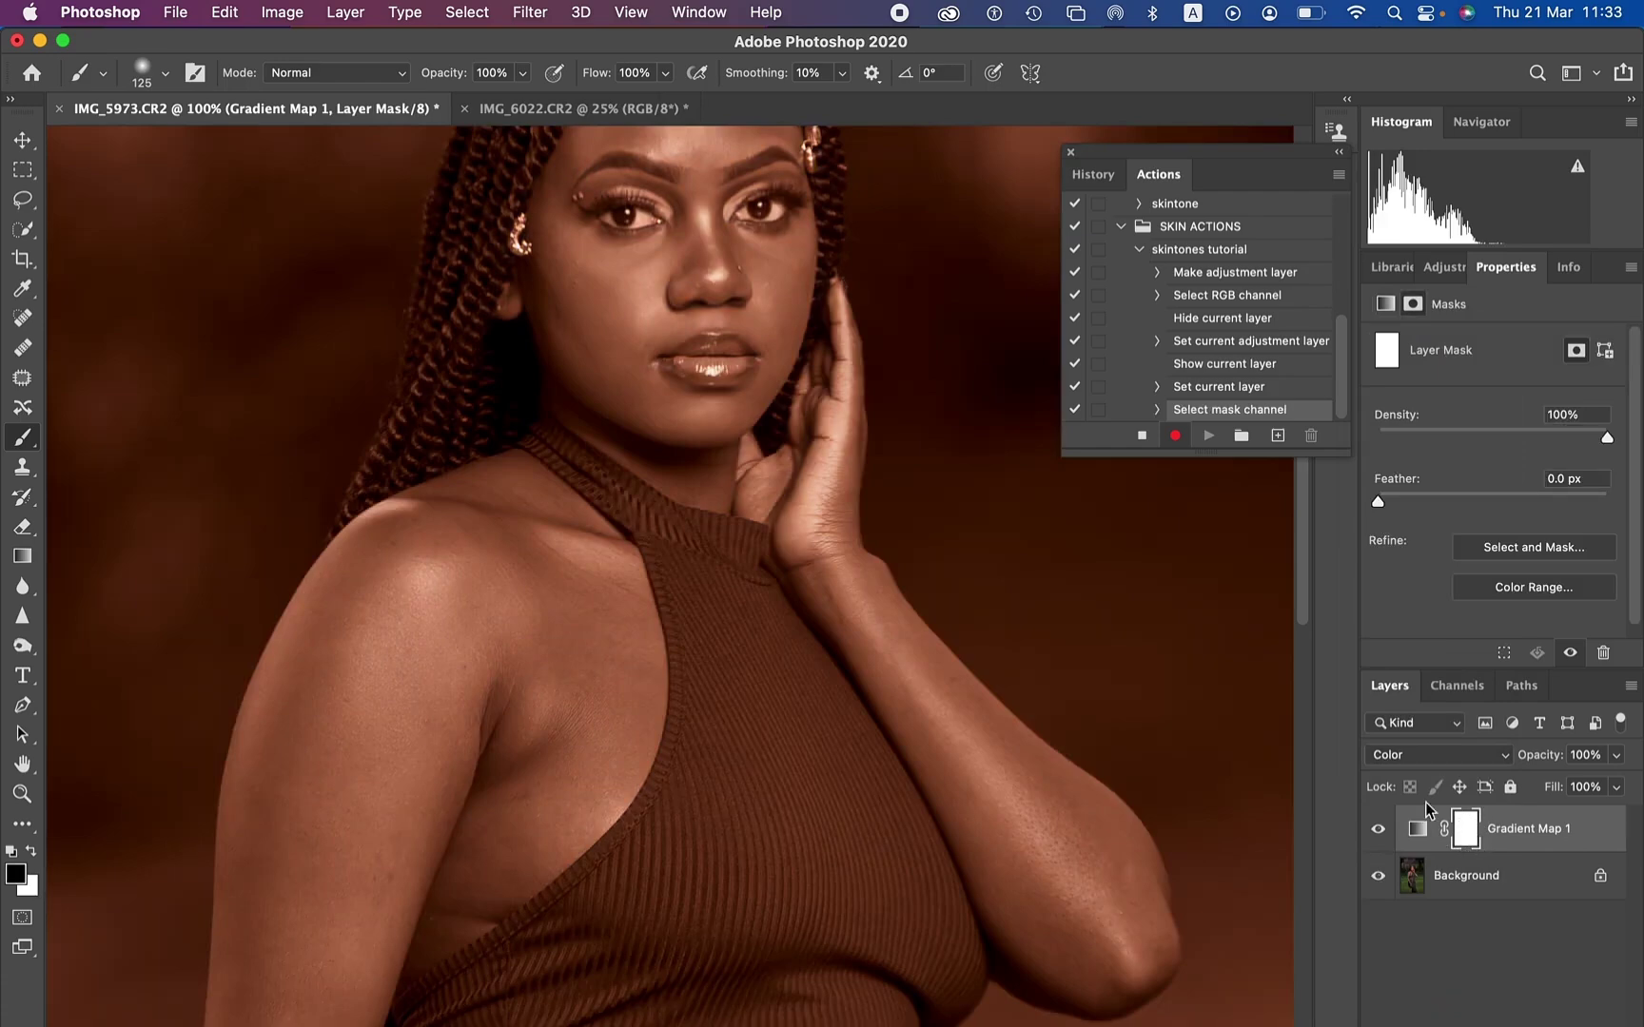
Invert the mask to black, reset the default colours, and stop recording the skintones tutorial action.
key(super+i)
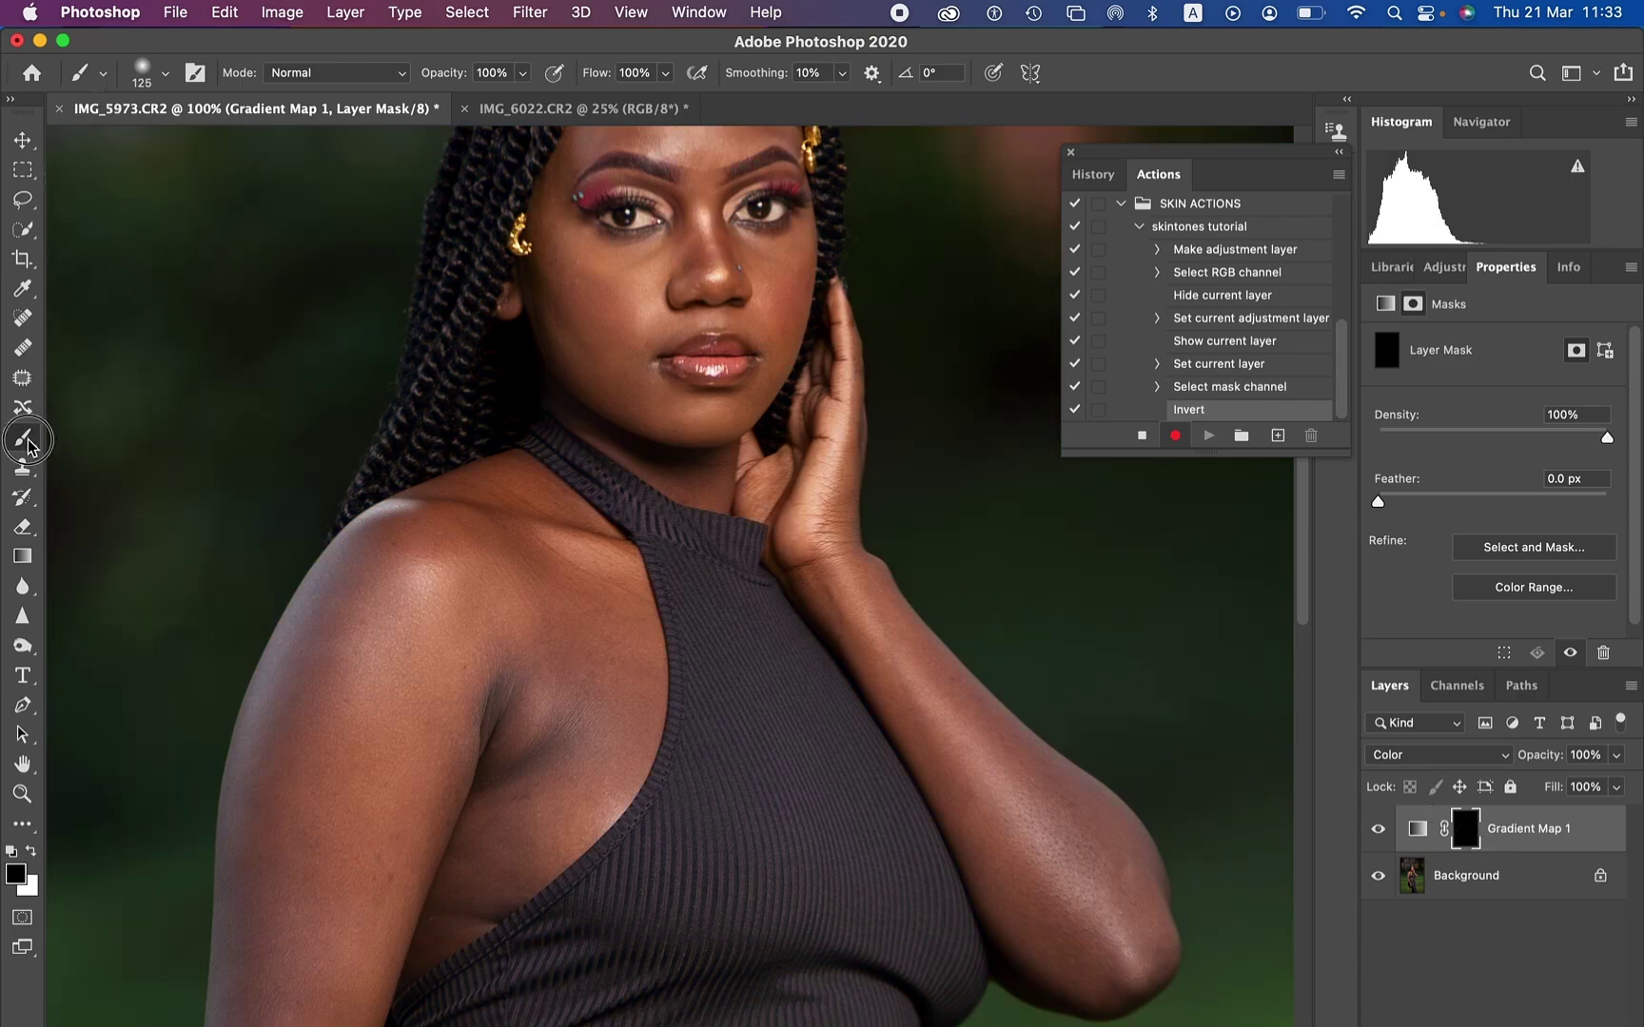
click(155, 76)
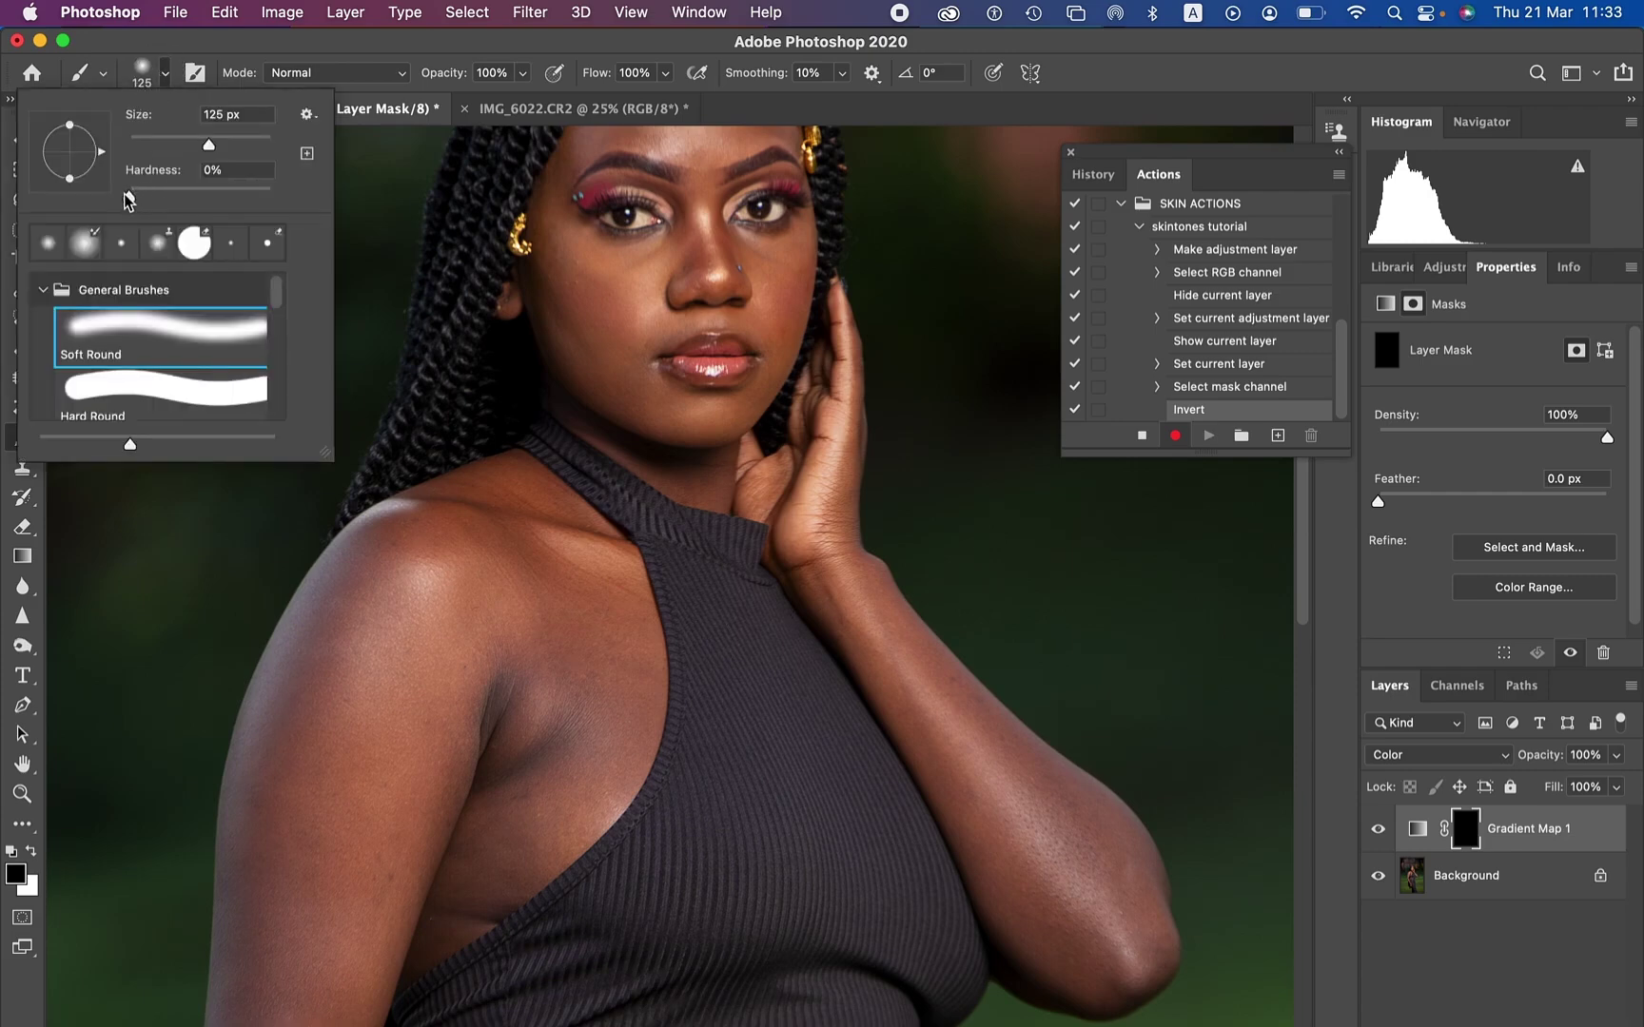
click(426, 59)
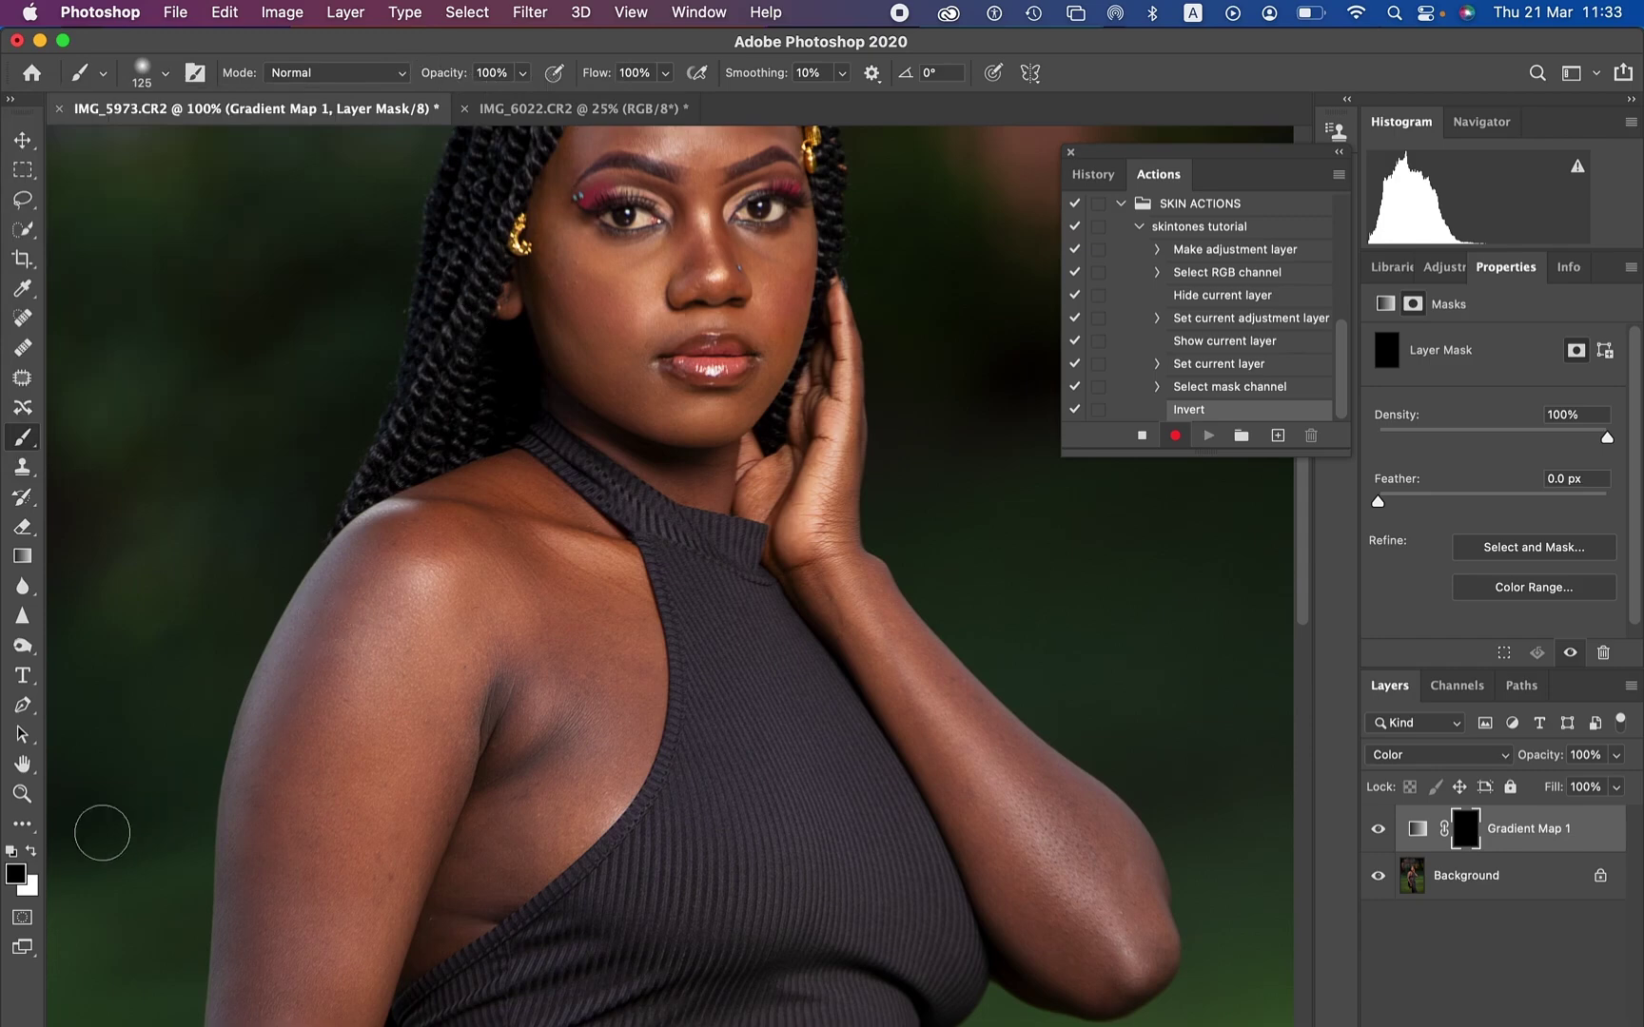
click(23, 860)
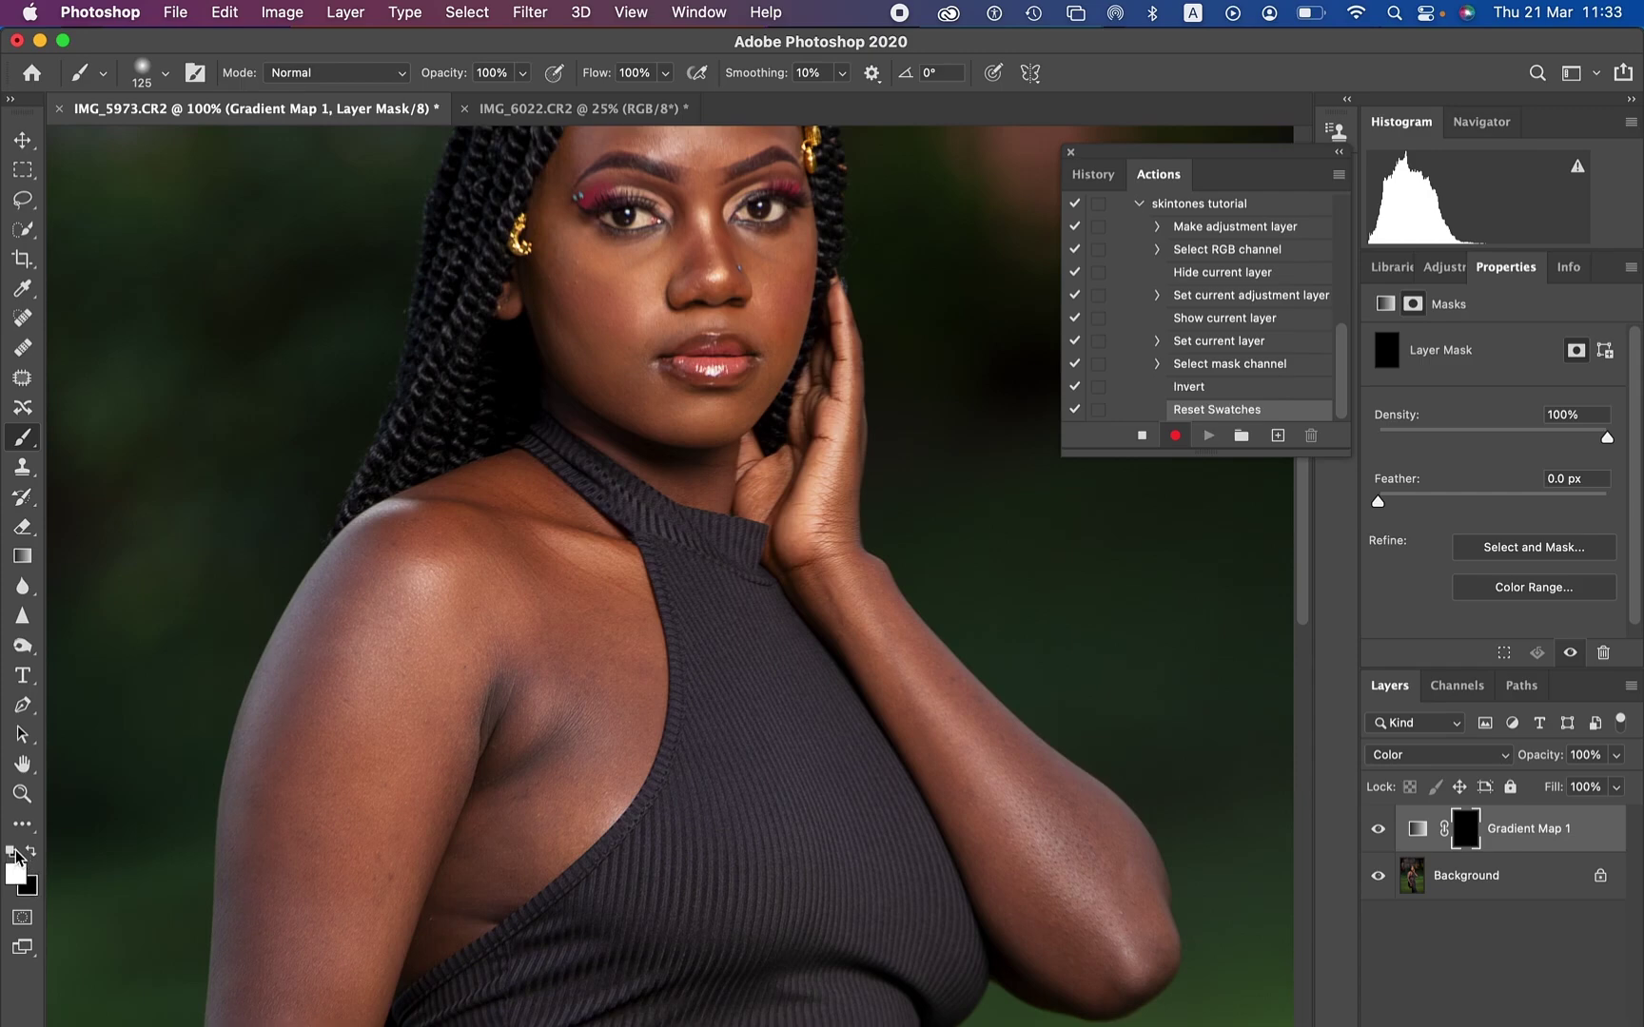
click(16, 857)
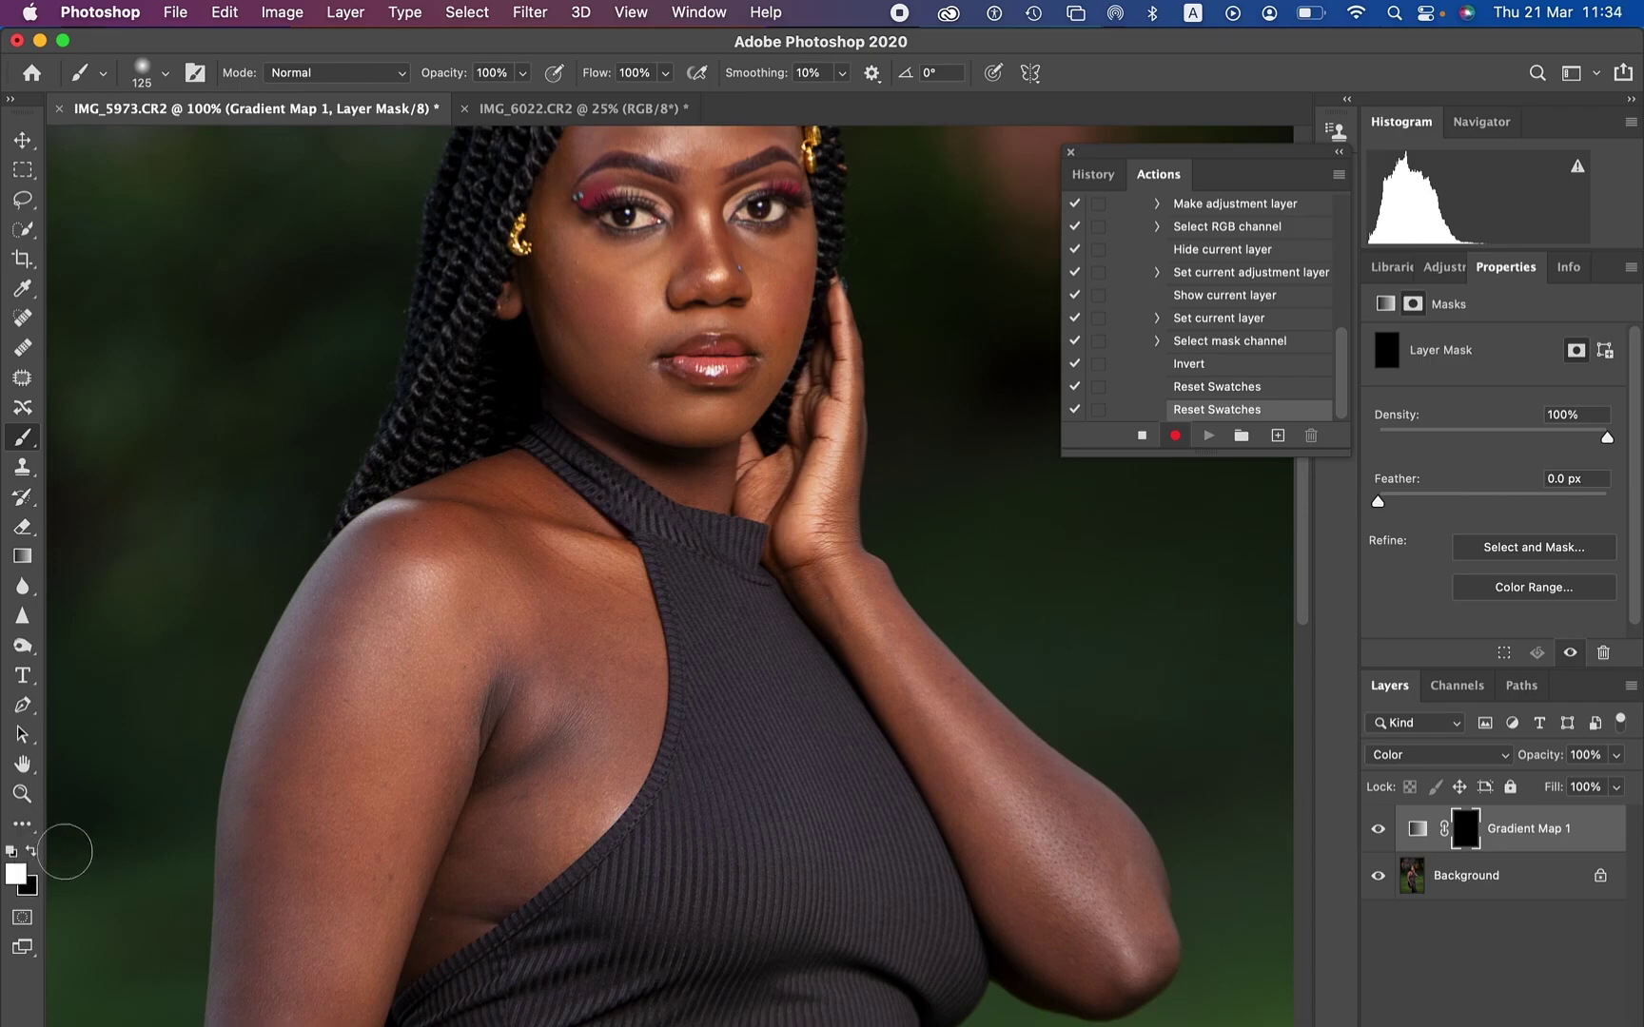
click(1141, 436)
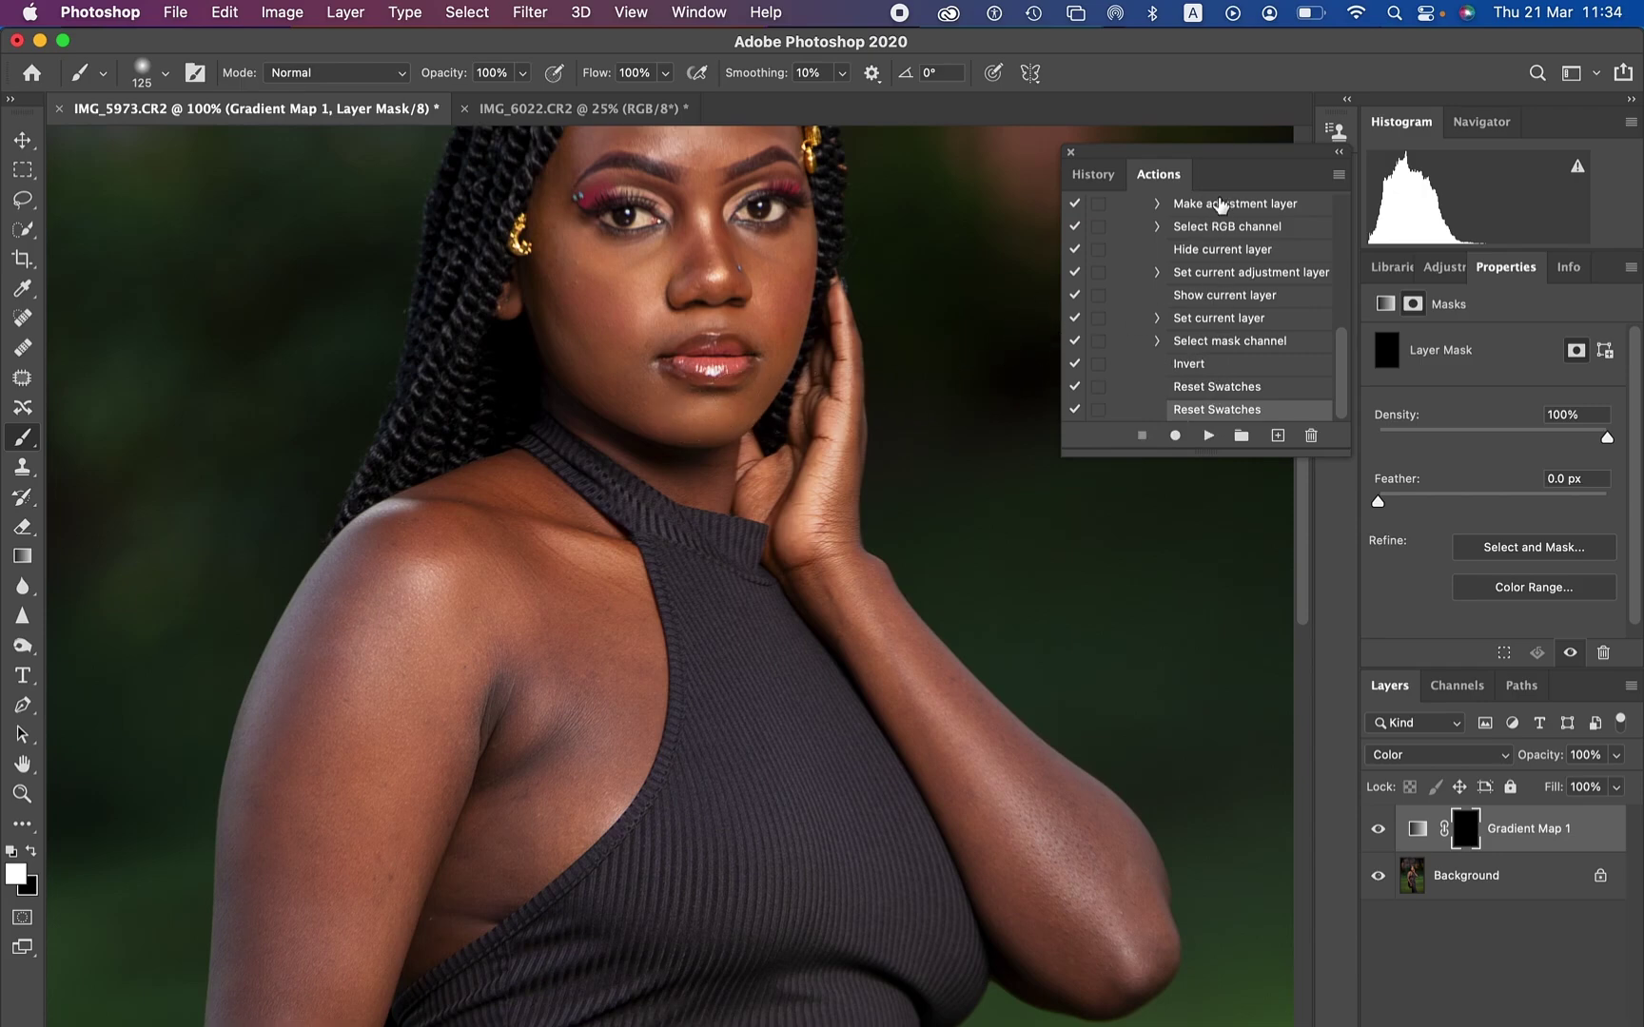
Collapse and select the skintones tutorial action, then delete the test Gradient Map 1 layer.
drag(1346, 366, 1343, 295)
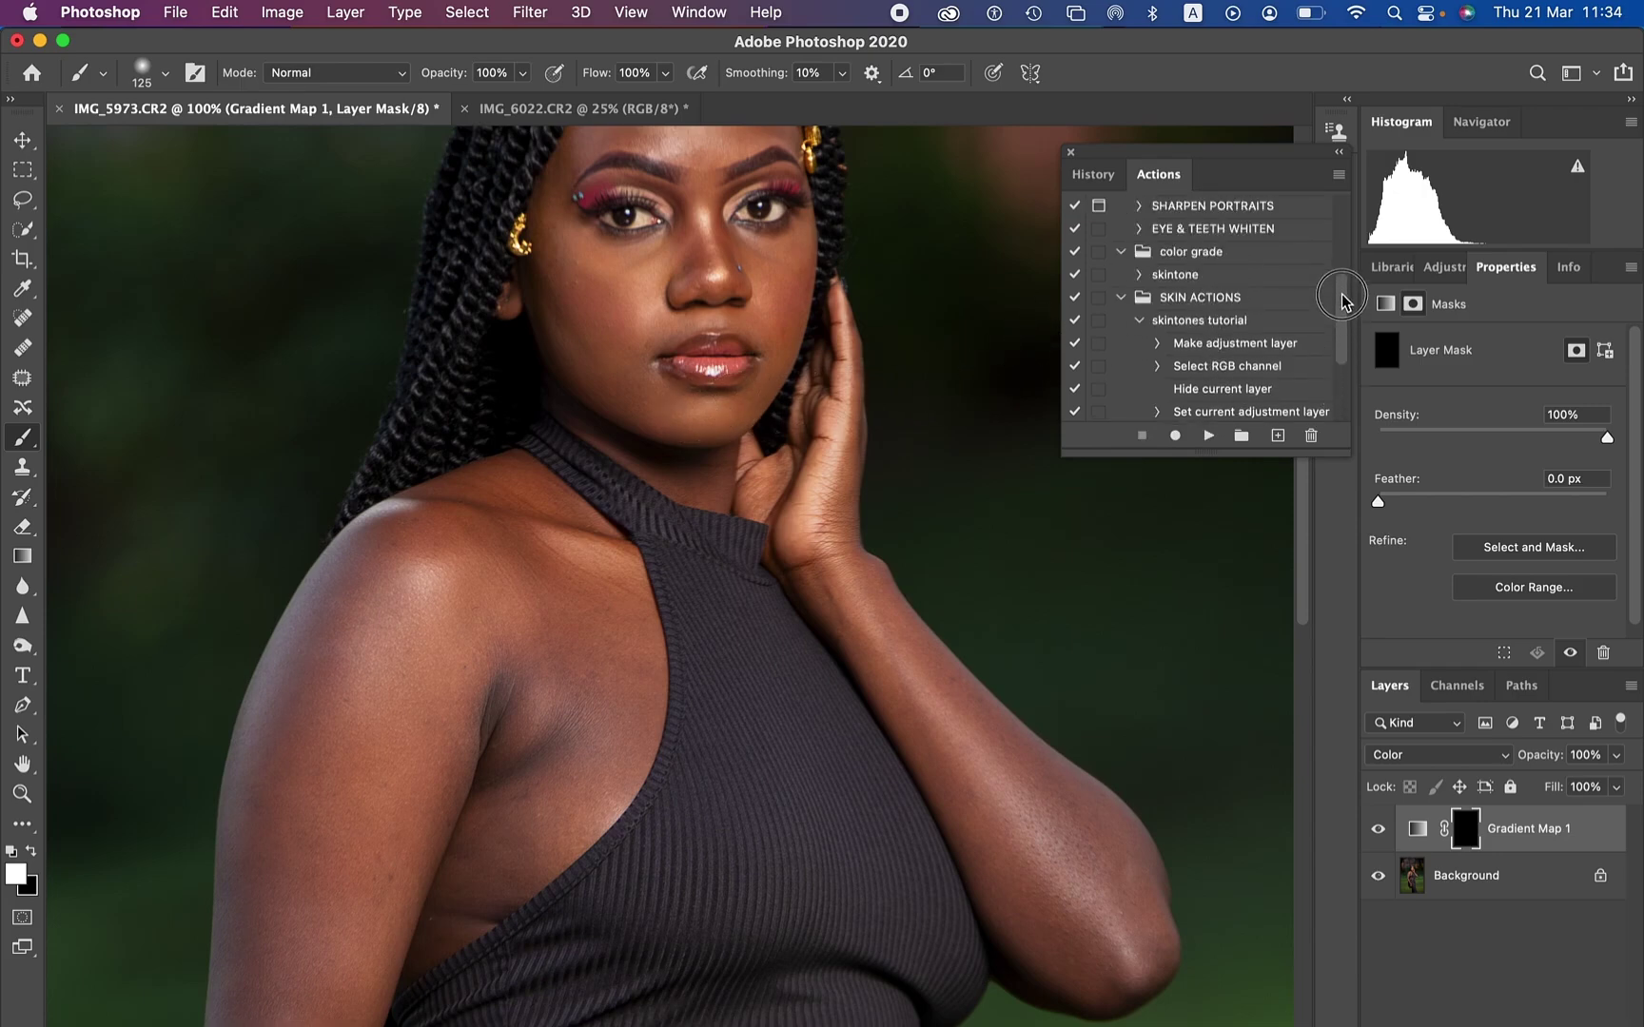
click(1140, 321)
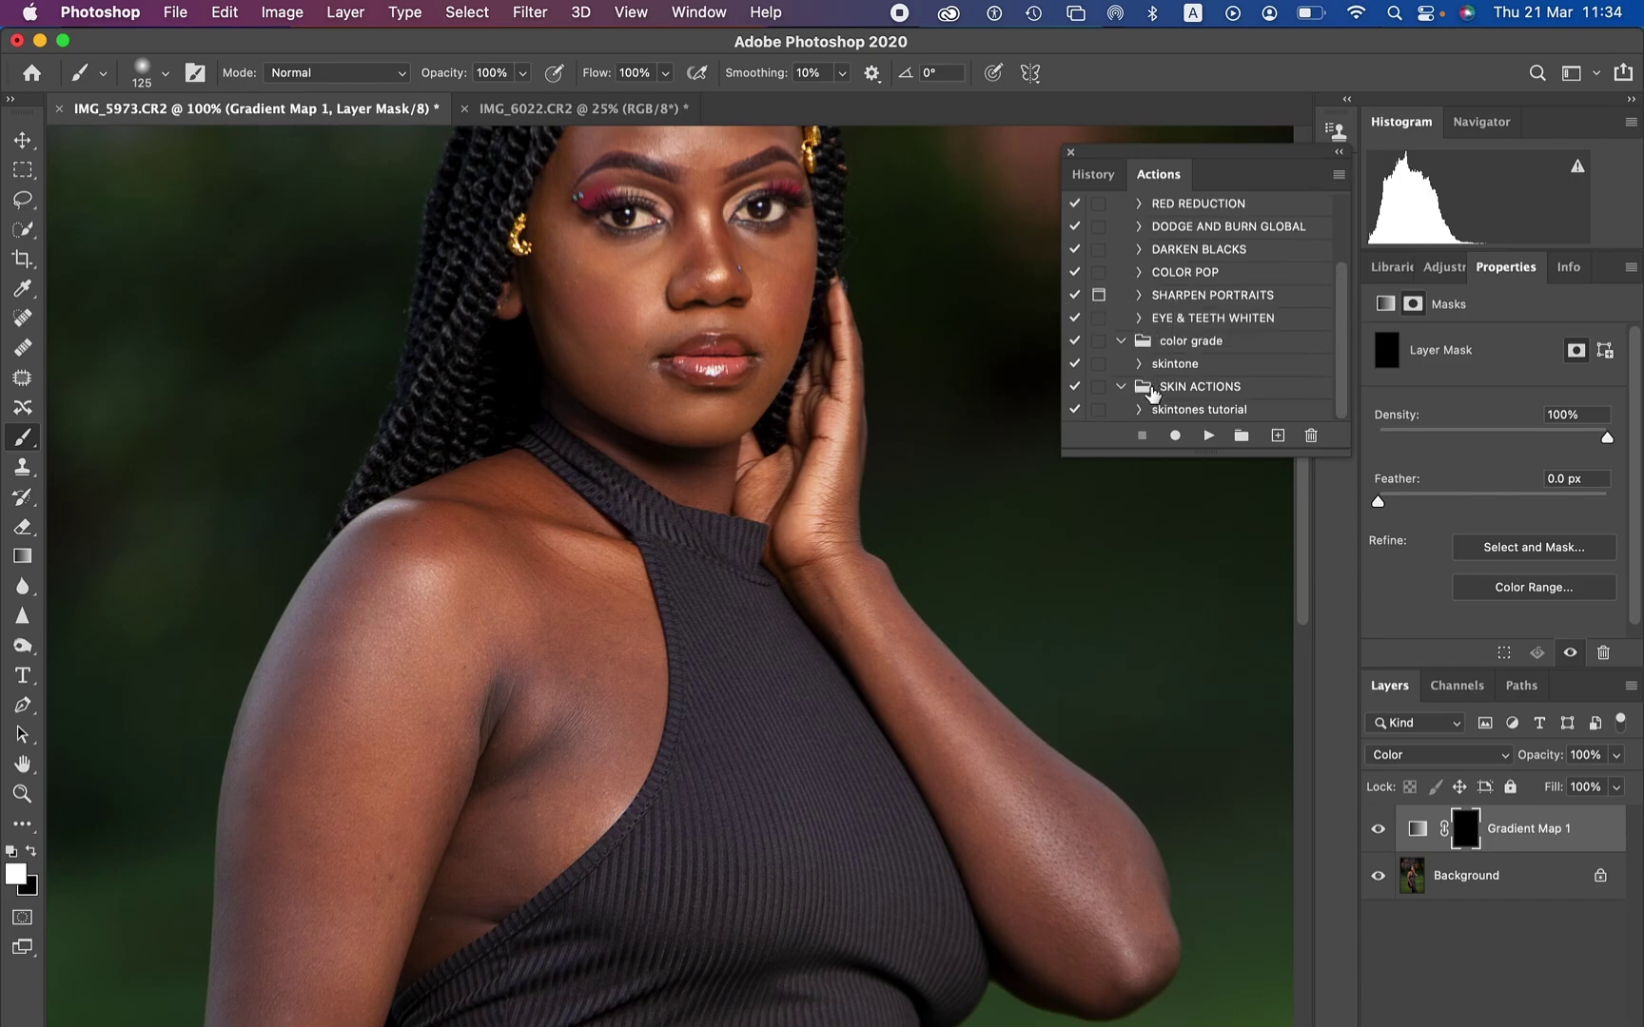
click(1193, 411)
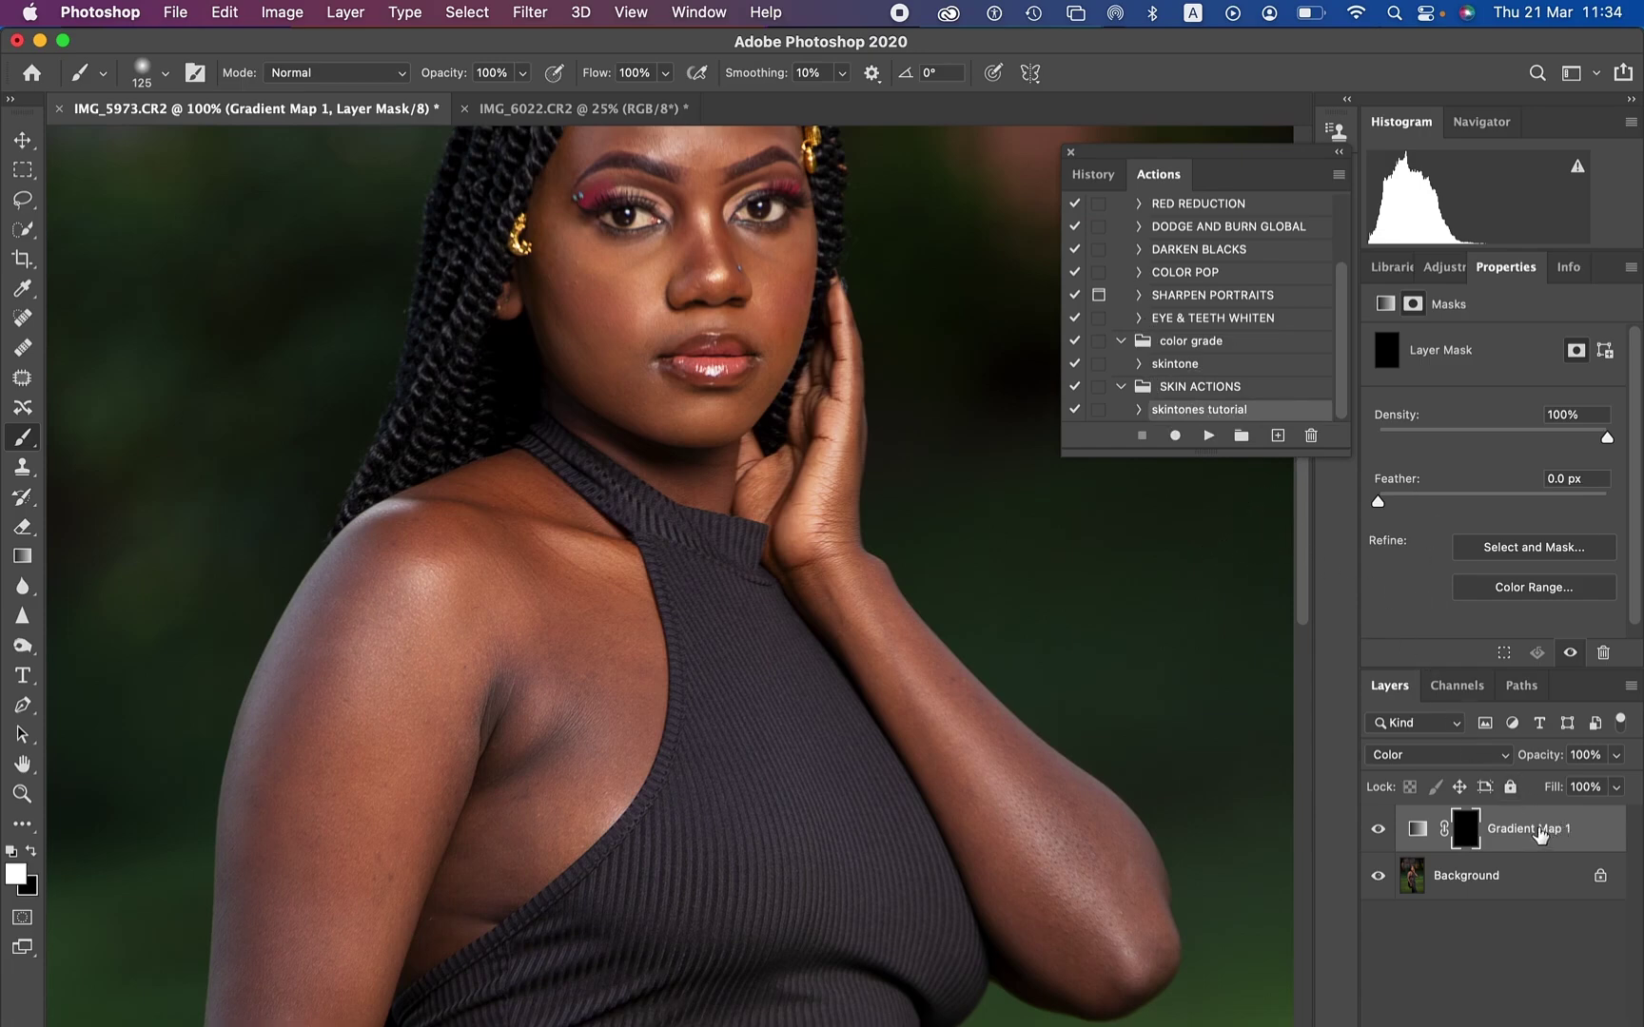
key(Delete)
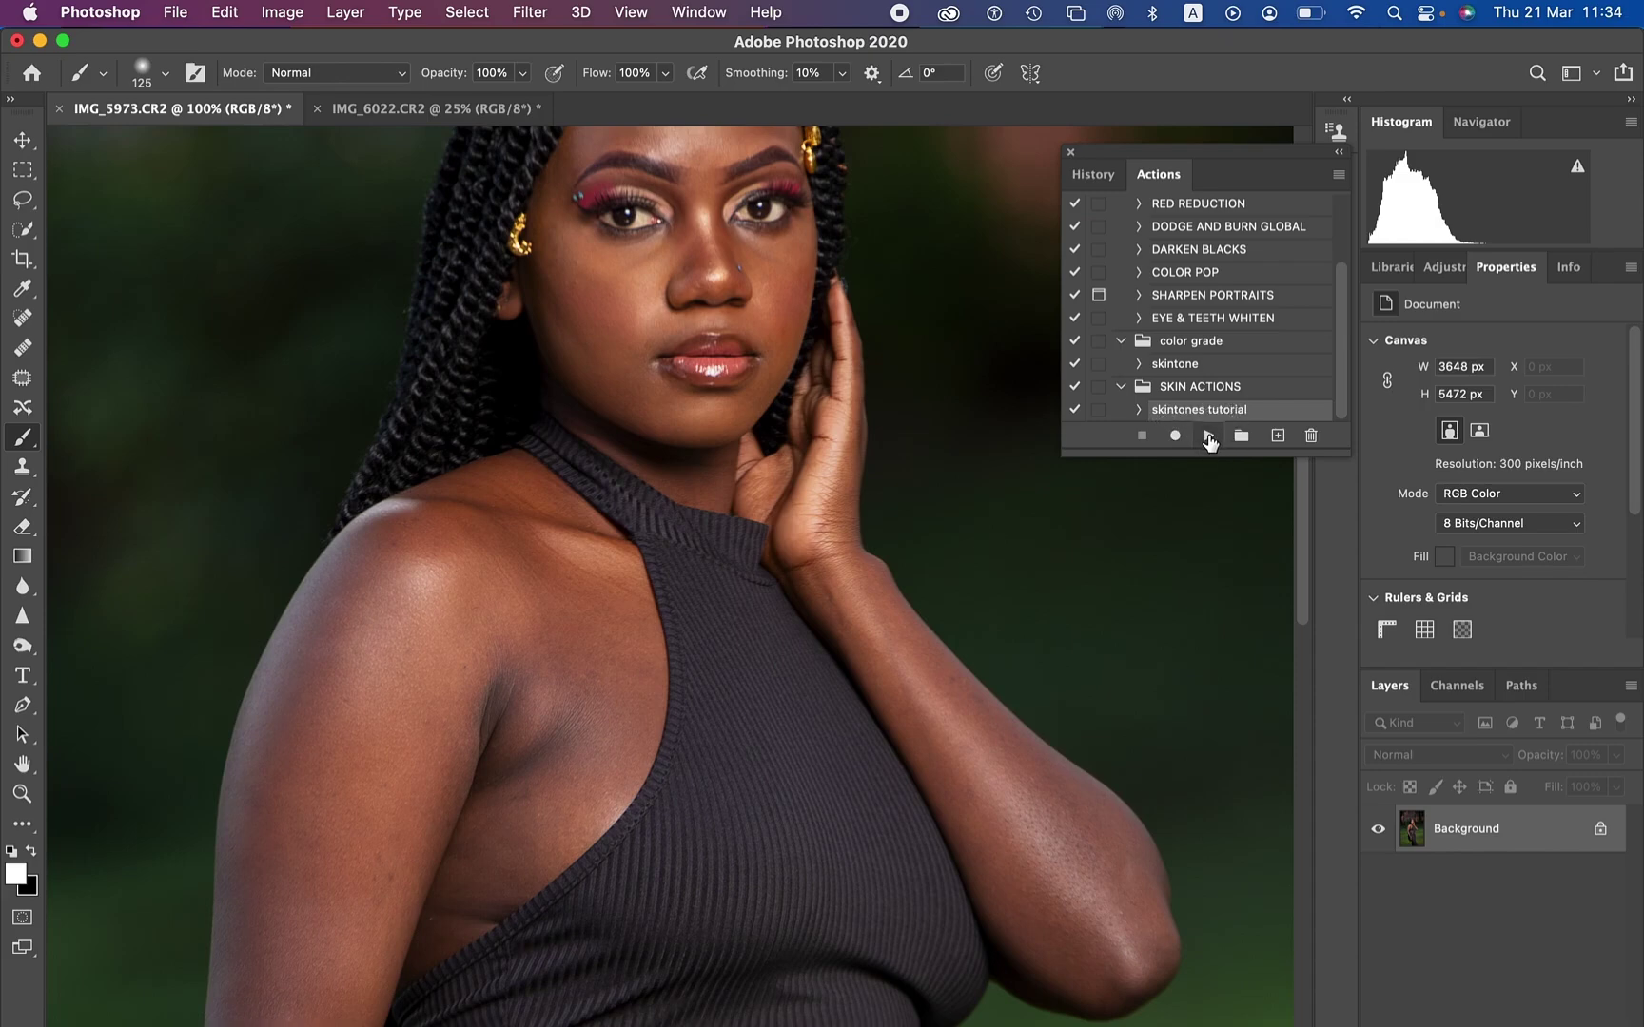
Run the skintones tutorial action and paint the tint onto the arm and waist skin with a ~260 px brush.
click(1209, 438)
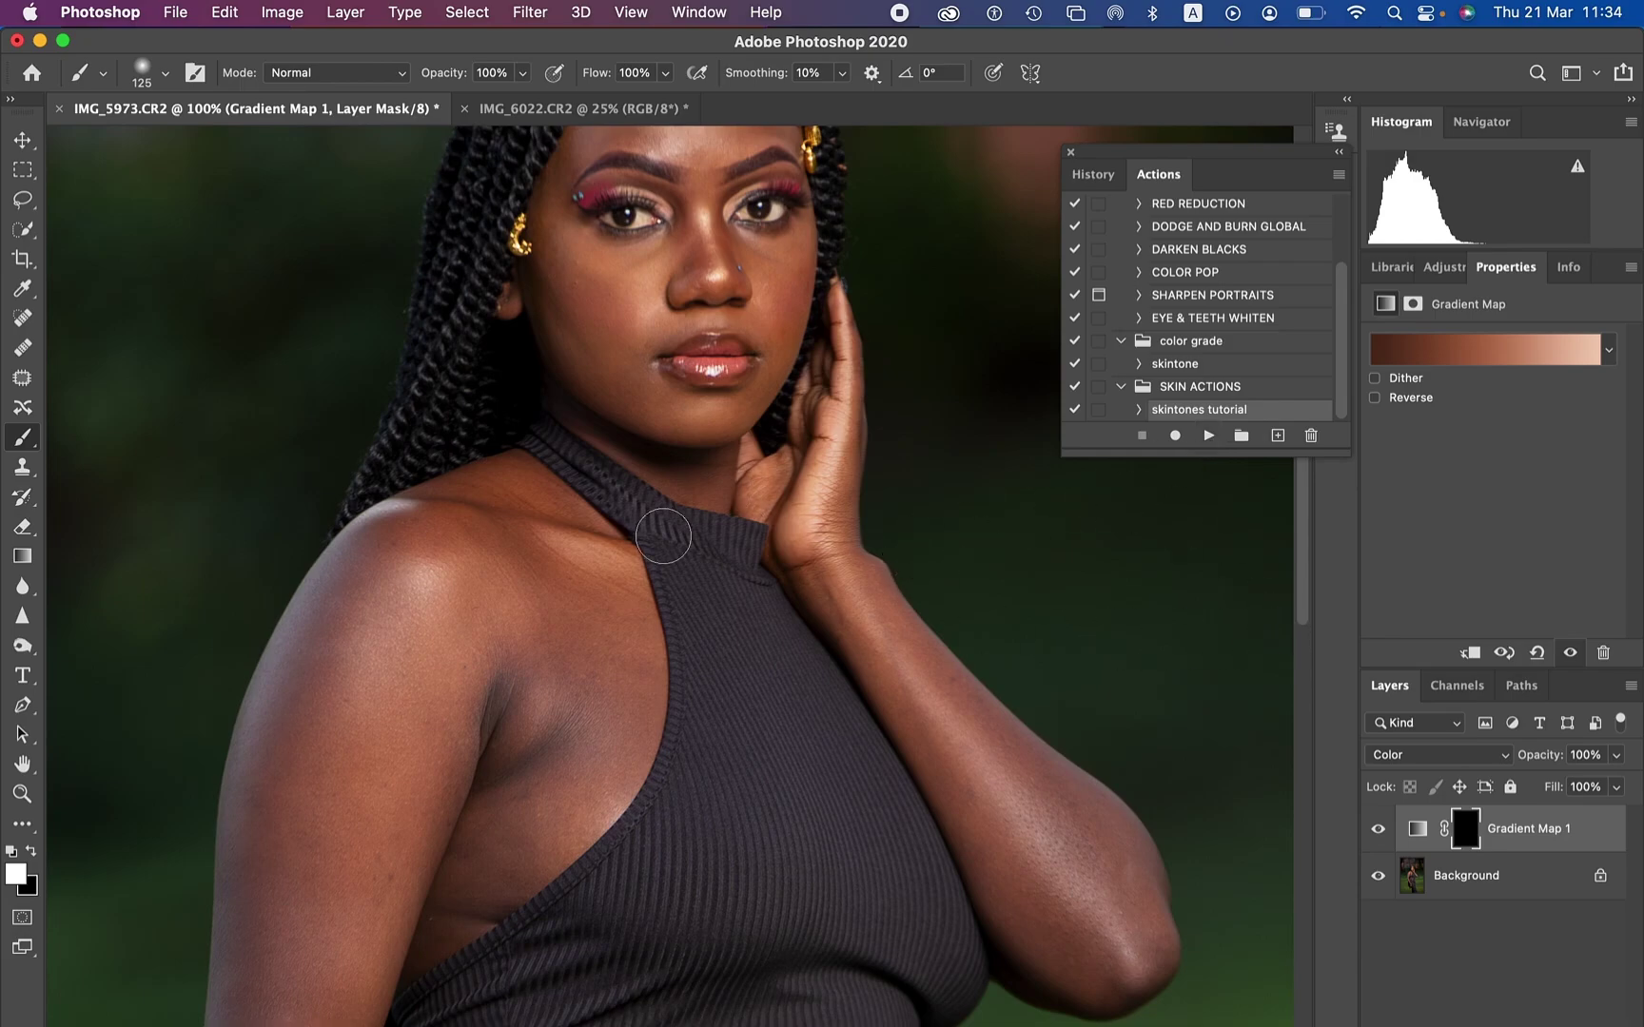
scroll(663, 536, down, 5)
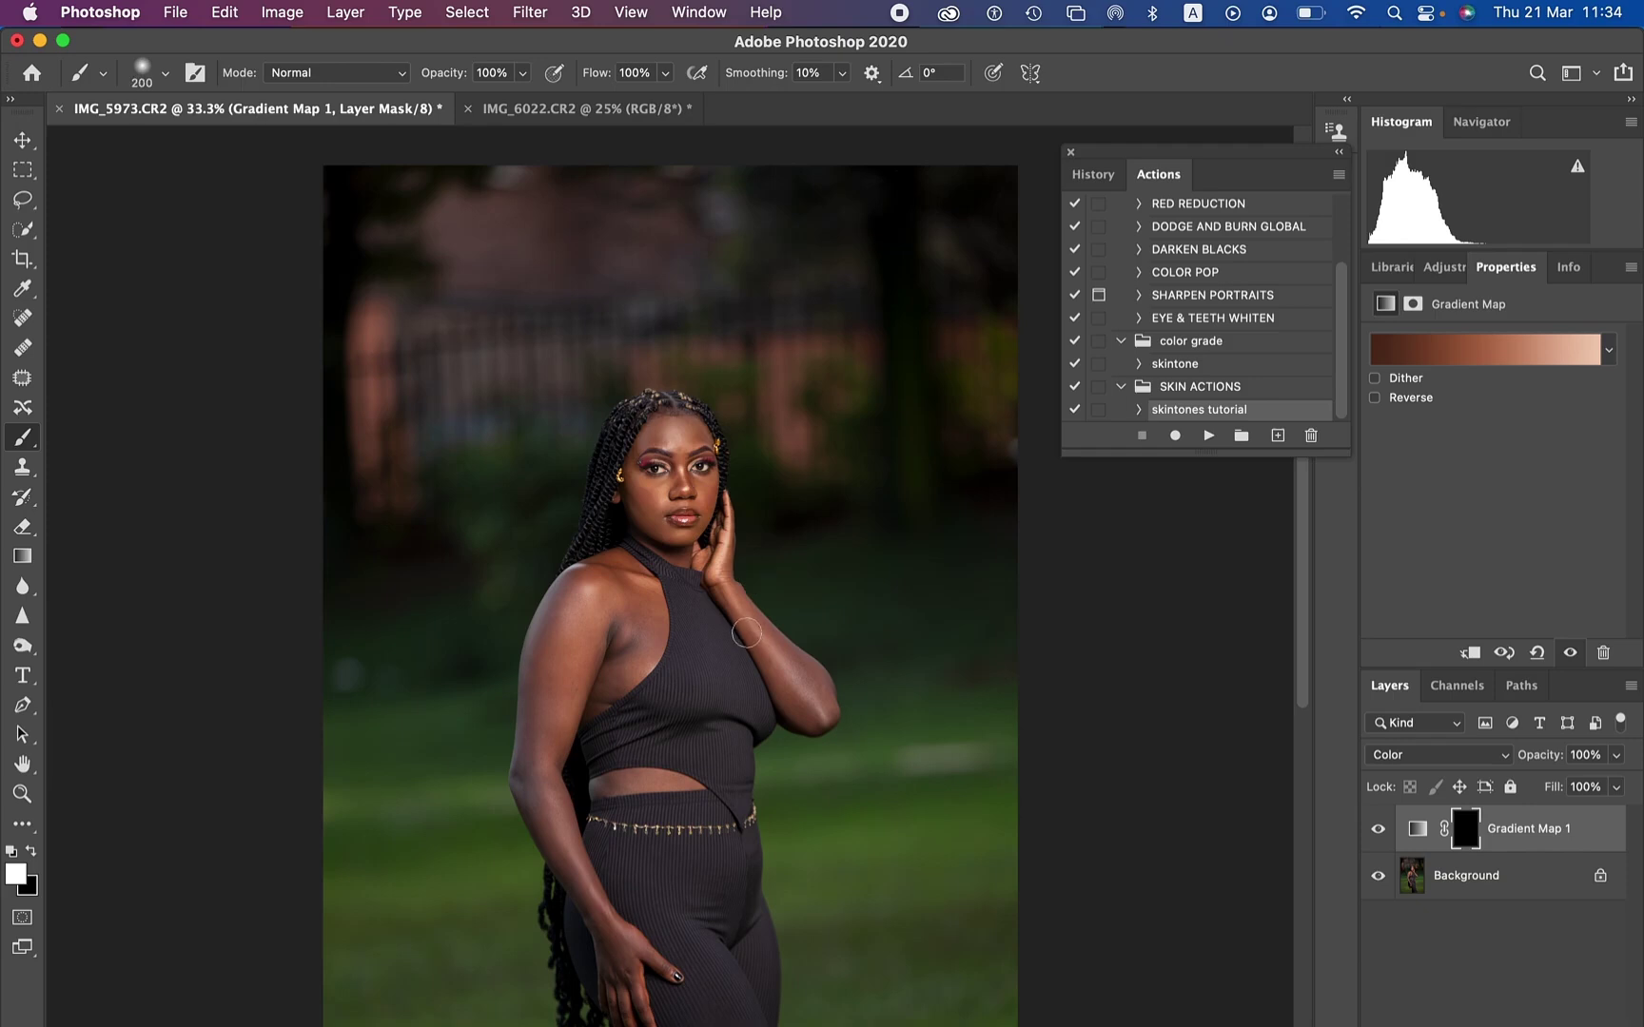
drag(615, 649, 666, 649)
mouse_move(592, 895)
mouse_down()
mouse_move(642, 983)
mouse_move(633, 999)
mouse_move(643, 763)
mouse_move(678, 763)
mouse_up()
drag(725, 553, 819, 709)
Paint black with a 150 px brush to remove orange halos at the arm and waist, then lower opacity to 63%.
click(31, 850)
key(bracketleft)
key(bracketleft)
key(bracketleft)
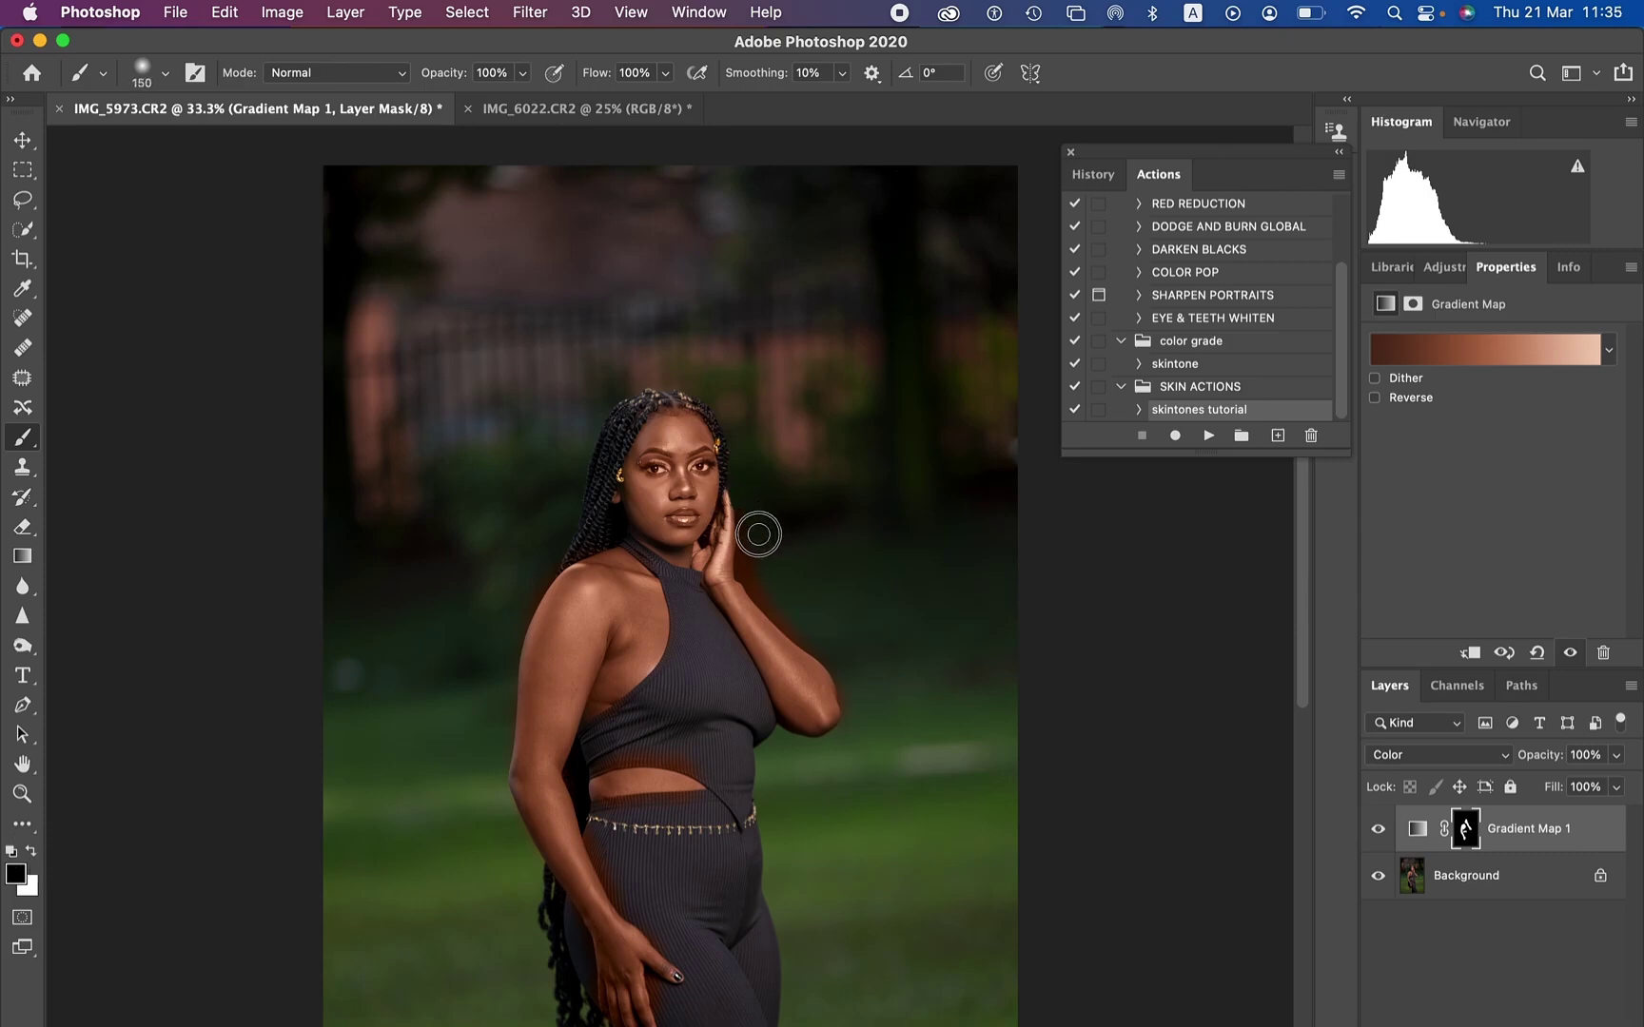
mouse_move(758, 535)
mouse_down()
mouse_move(784, 617)
mouse_move(843, 657)
mouse_move(862, 723)
mouse_up()
mouse_move(626, 771)
mouse_down()
mouse_move(616, 757)
mouse_move(666, 753)
mouse_move(723, 778)
mouse_move(640, 814)
mouse_move(657, 807)
mouse_move(618, 830)
mouse_move(612, 861)
mouse_move(583, 859)
mouse_move(648, 901)
mouse_move(658, 990)
mouse_up()
mouse_move(1544, 763)
mouse_down()
mouse_move(1507, 771)
mouse_move(1514, 758)
mouse_move(1513, 771)
mouse_up()
Compare IMG_5973 with and without the tint, then run the skintones tutorial action on IMG_6022.
click(1378, 831)
click(1378, 830)
click(1377, 832)
click(1377, 832)
click(600, 115)
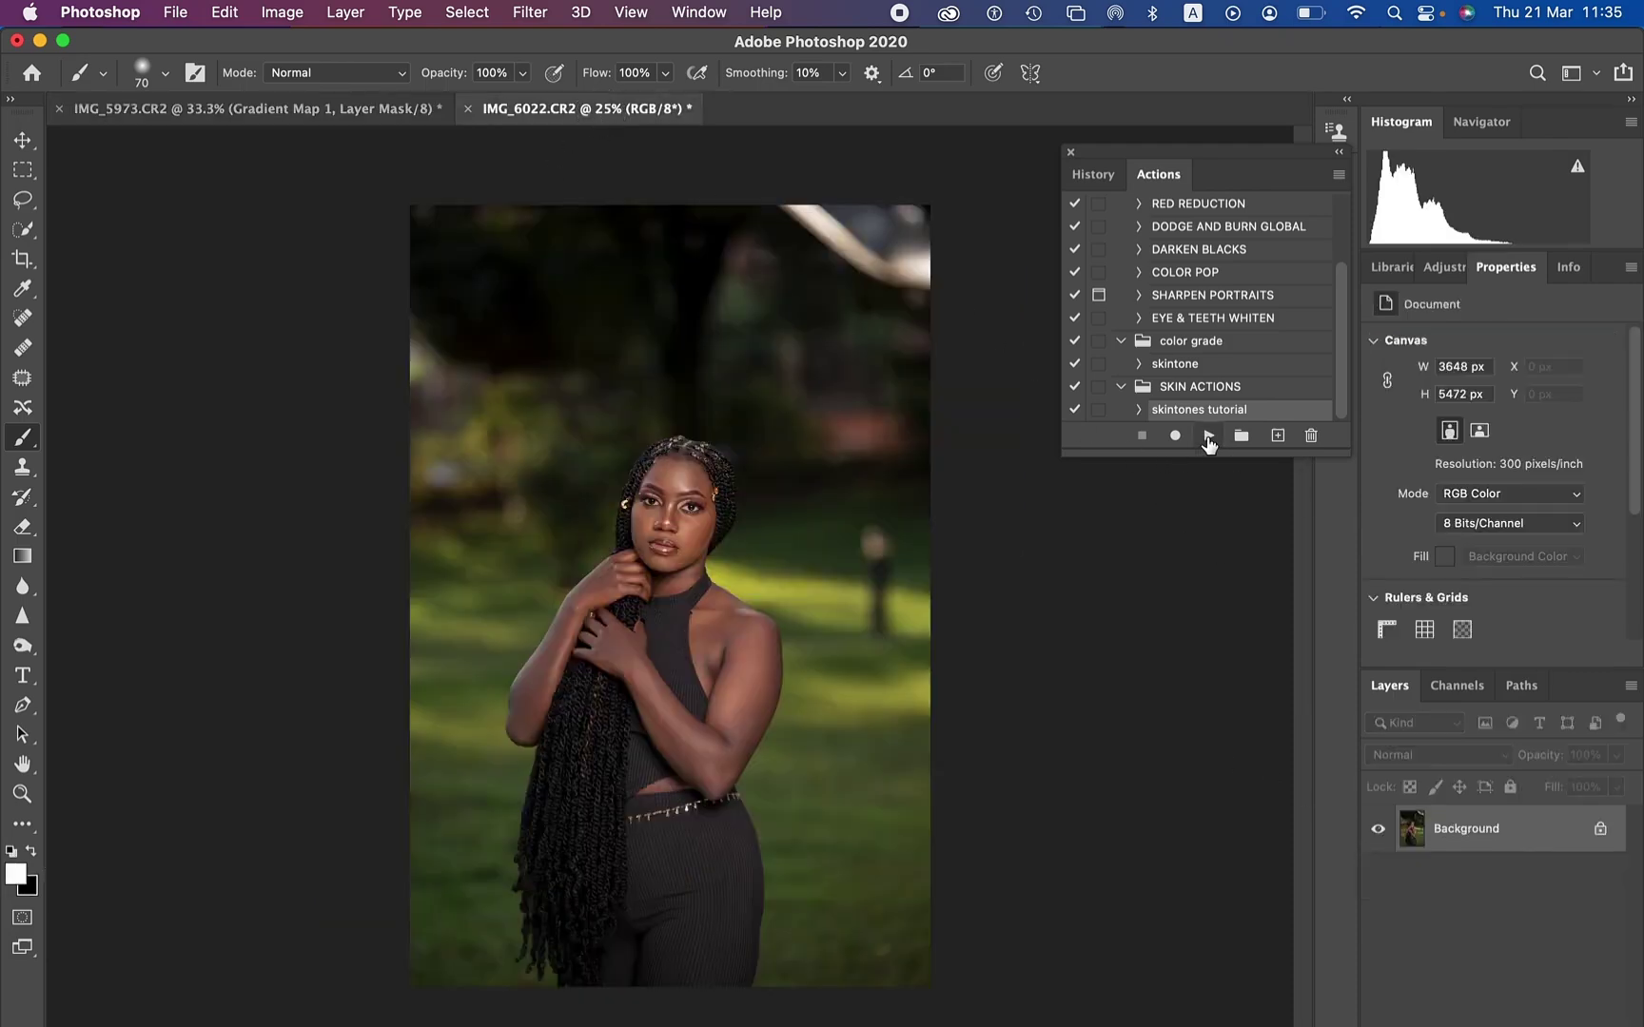
click(1209, 436)
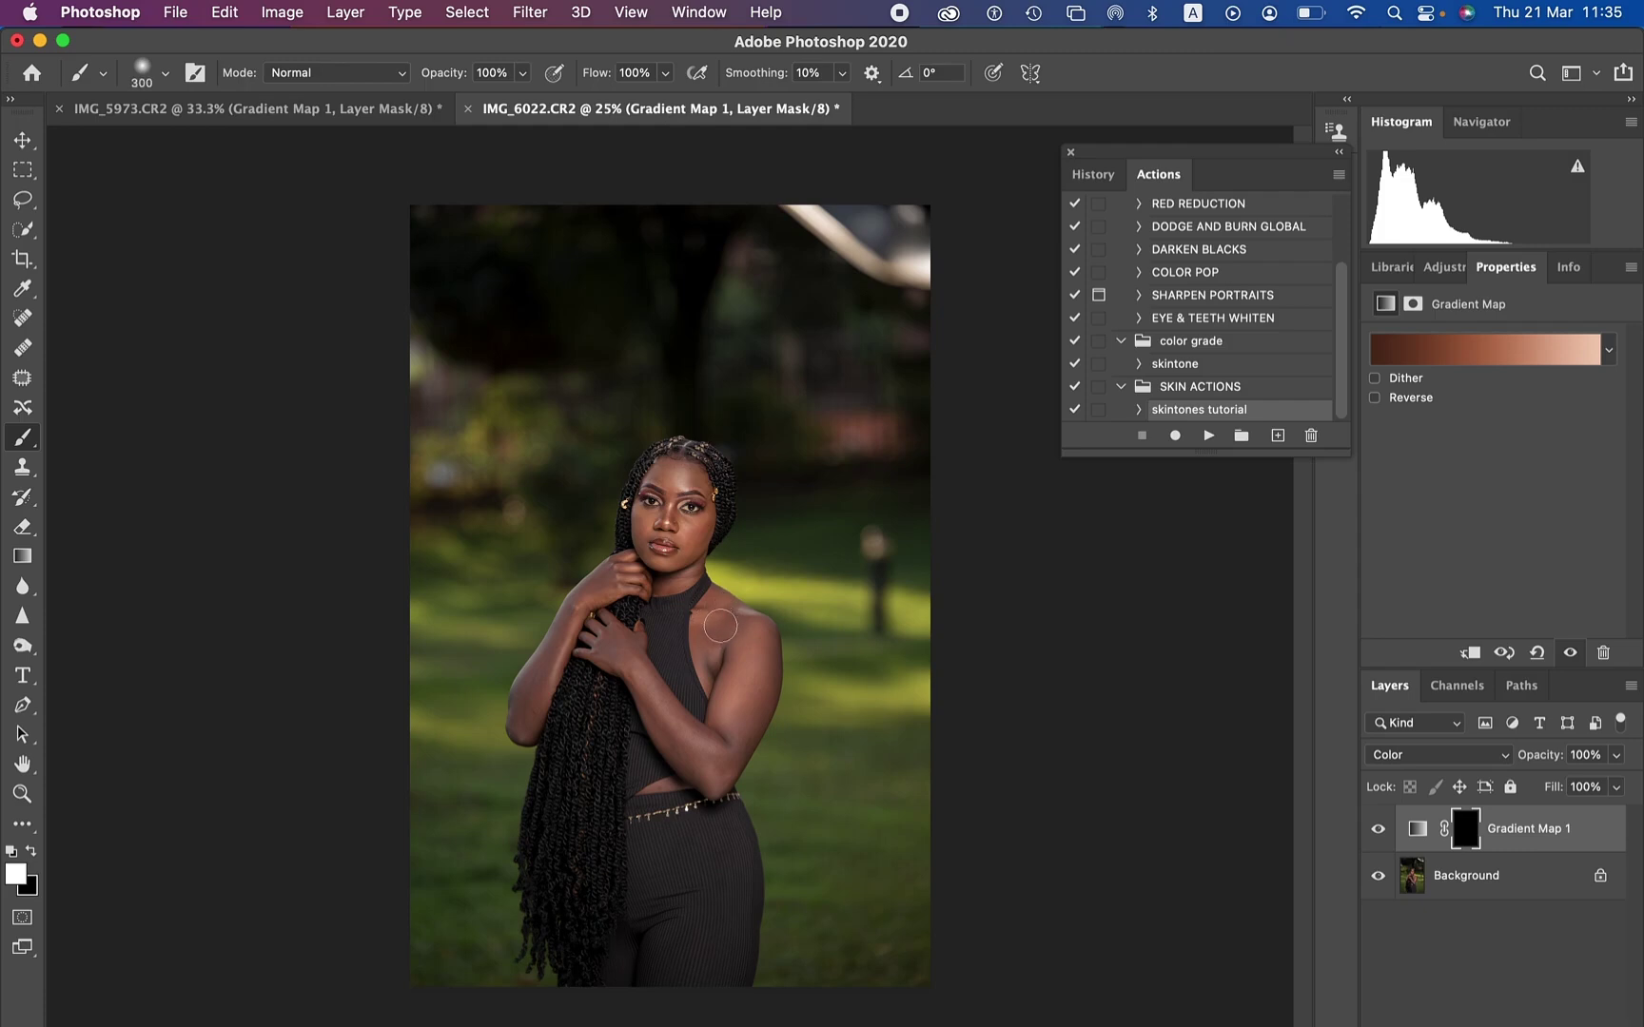
Paint the tint onto IMG_6022's shoulder, upper arm, hand and face.
mouse_move(721, 626)
mouse_down()
mouse_move(729, 738)
mouse_move(737, 641)
mouse_move(711, 624)
mouse_move(744, 642)
mouse_move(740, 710)
mouse_move(706, 752)
mouse_move(622, 660)
mouse_move(698, 759)
mouse_move(684, 772)
mouse_move(713, 769)
mouse_move(733, 739)
mouse_move(725, 642)
mouse_up()
mouse_move(659, 535)
mouse_down()
mouse_move(685, 519)
mouse_move(666, 502)
mouse_move(678, 487)
mouse_move(675, 508)
mouse_up()
mouse_move(557, 678)
mouse_down()
mouse_move(538, 704)
mouse_move(533, 685)
mouse_move(528, 732)
mouse_move(579, 613)
mouse_move(562, 648)
mouse_up()
mouse_move(601, 589)
mouse_down()
mouse_move(664, 501)
mouse_move(760, 638)
mouse_move(733, 746)
mouse_move(661, 782)
mouse_move(715, 766)
mouse_up()
mouse_move(721, 587)
mouse_down()
mouse_move(680, 570)
mouse_move(689, 523)
mouse_move(687, 539)
mouse_move(637, 498)
mouse_up()
Switch to painting black and shrink the brush to 150 px.
key(x)
key(bracketleft)
key(bracketleft)
key(bracketleft)
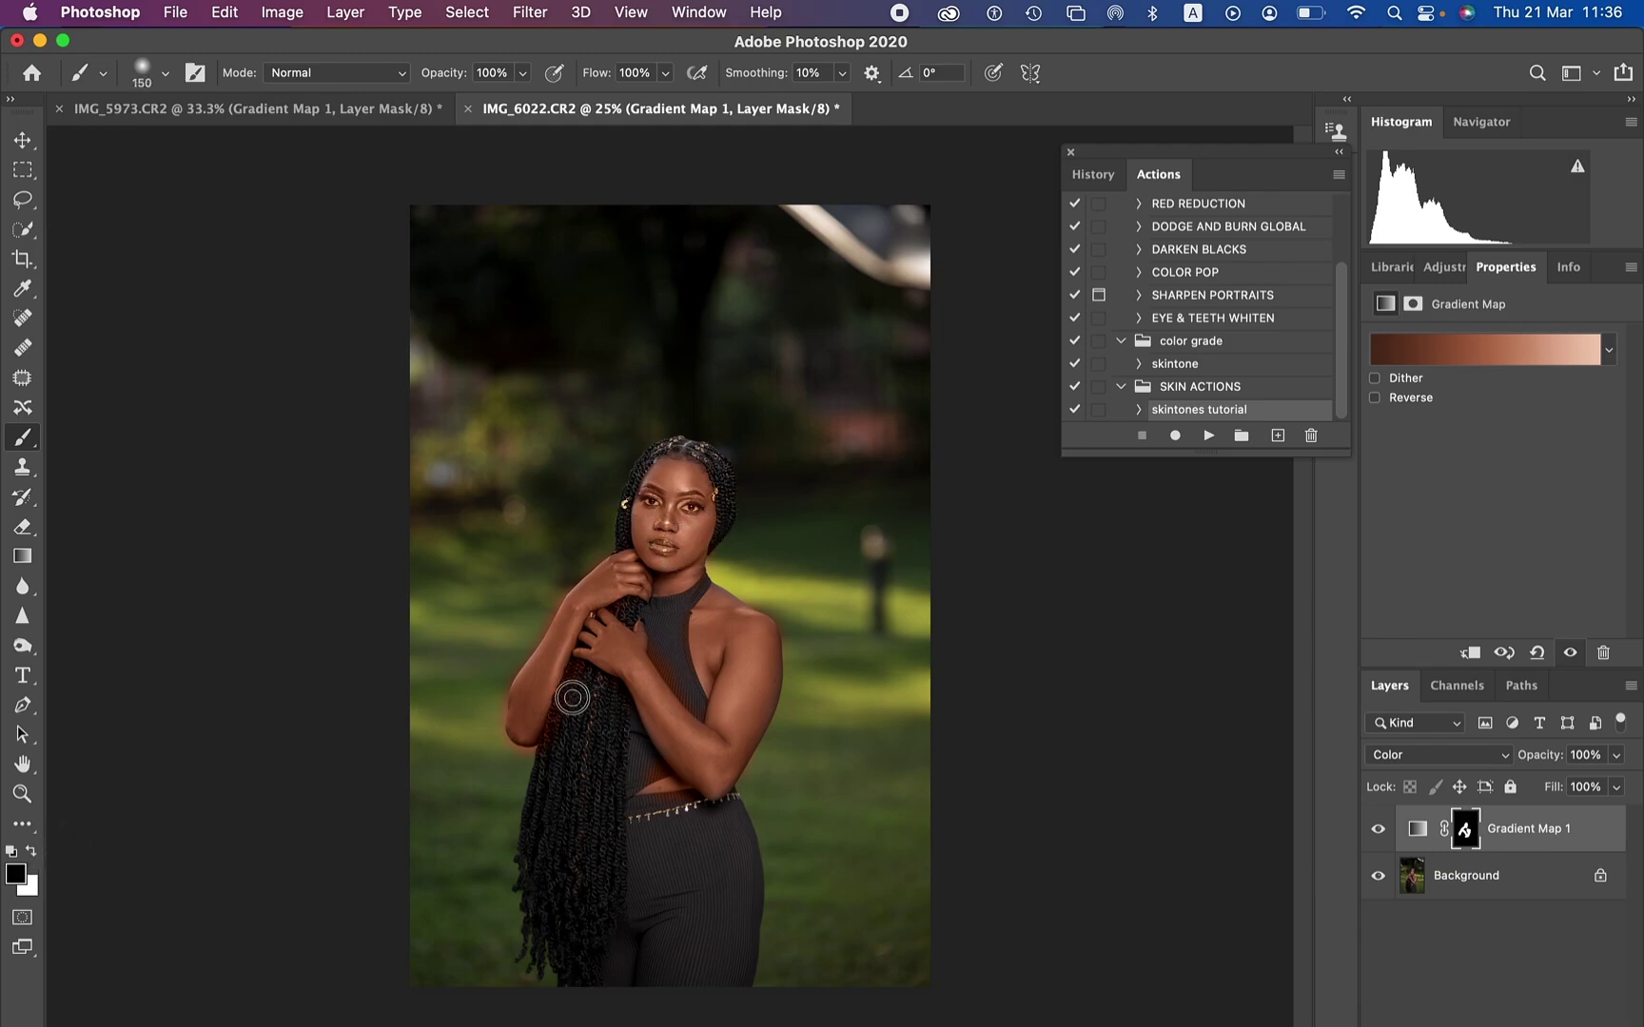
key(bracketleft)
key(x)
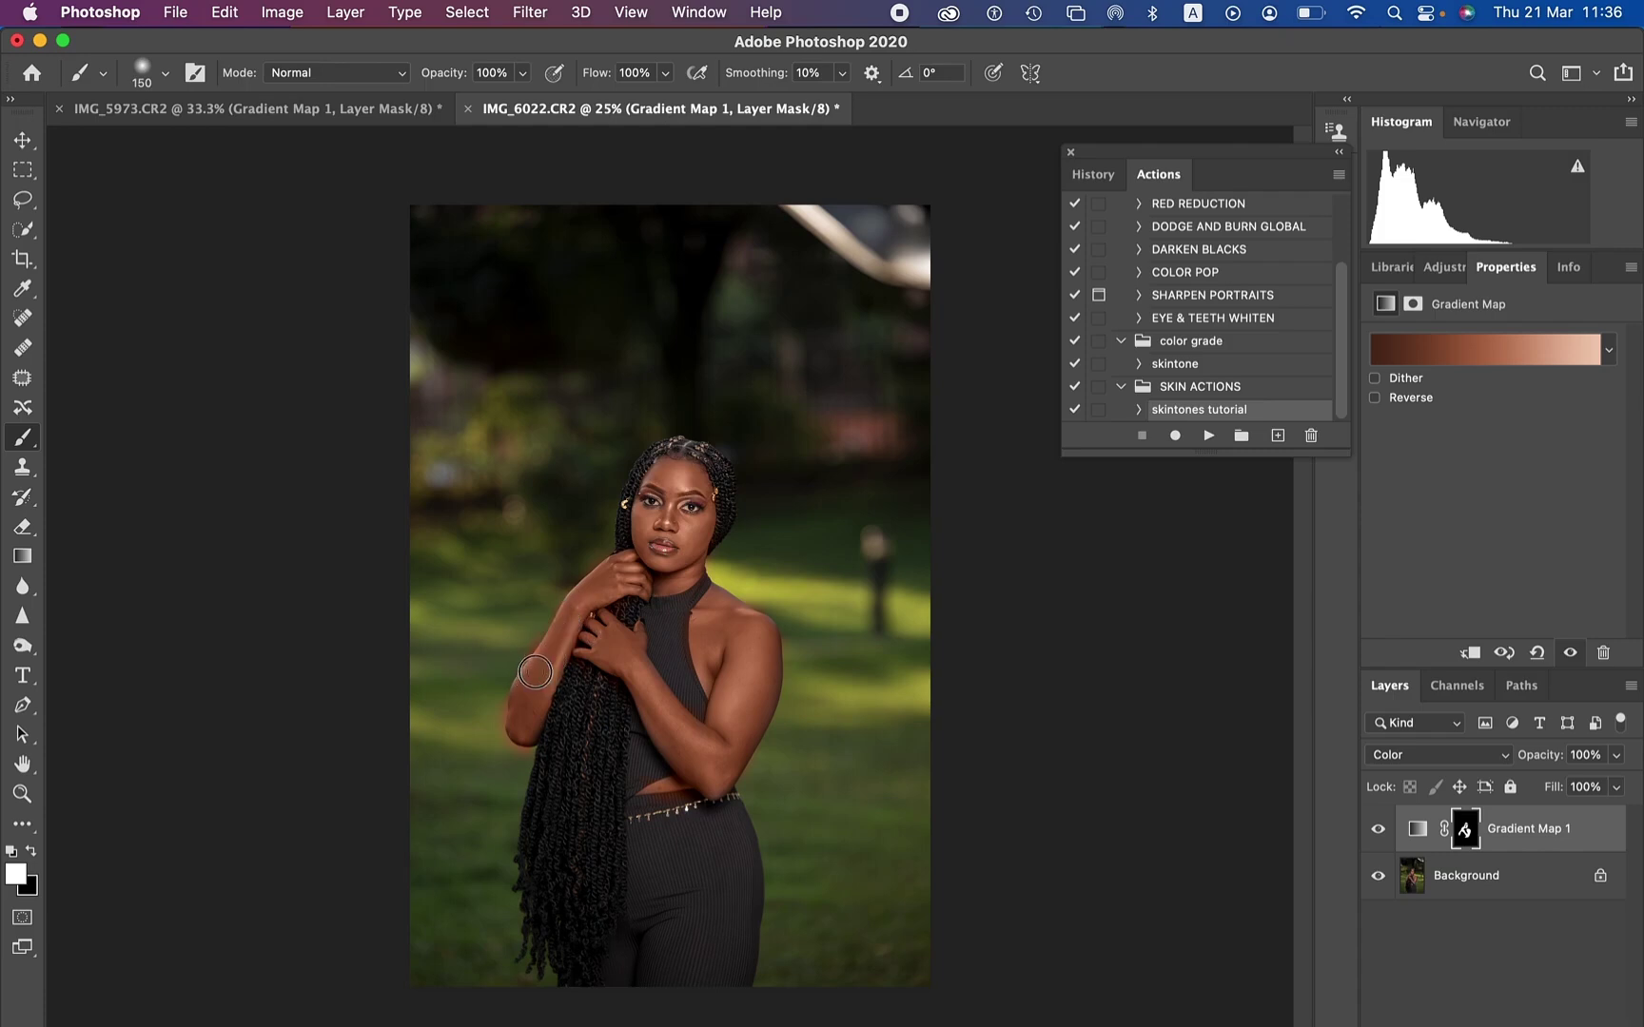
key(x)
Set IMG_6022's Gradient Map 1 opacity to 80%, toggle the tint to compare, and check both photos.
drag(1541, 756, 1517, 771)
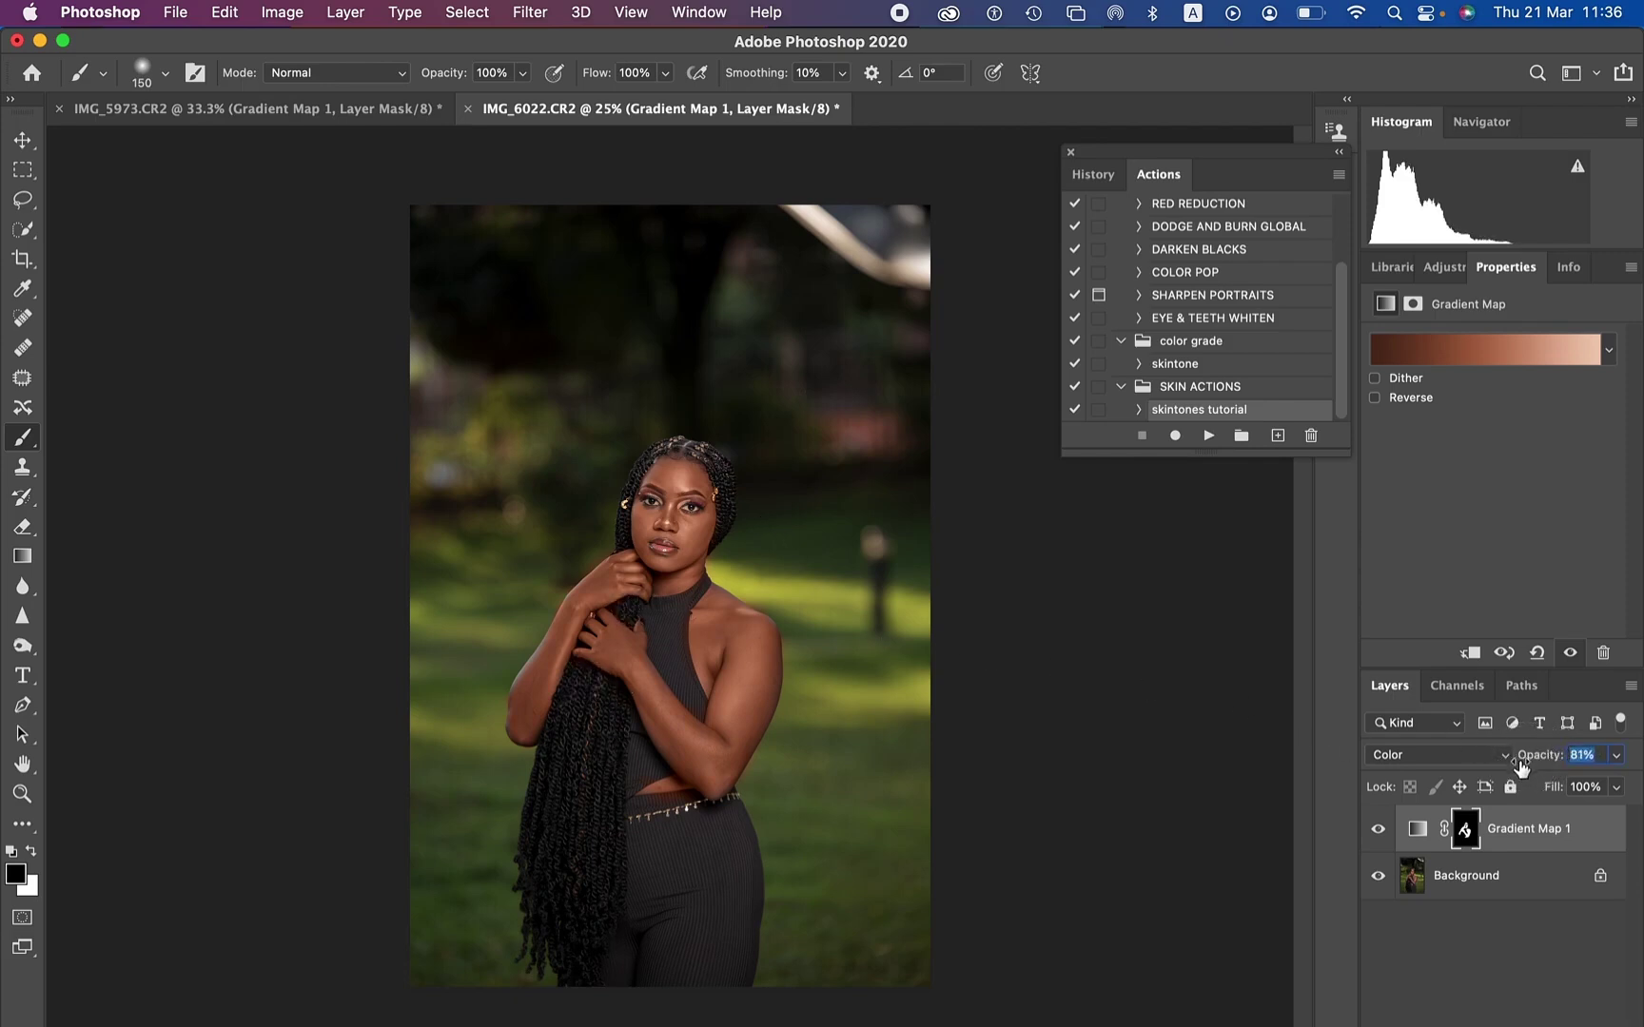
click(1379, 829)
click(1378, 830)
click(1378, 830)
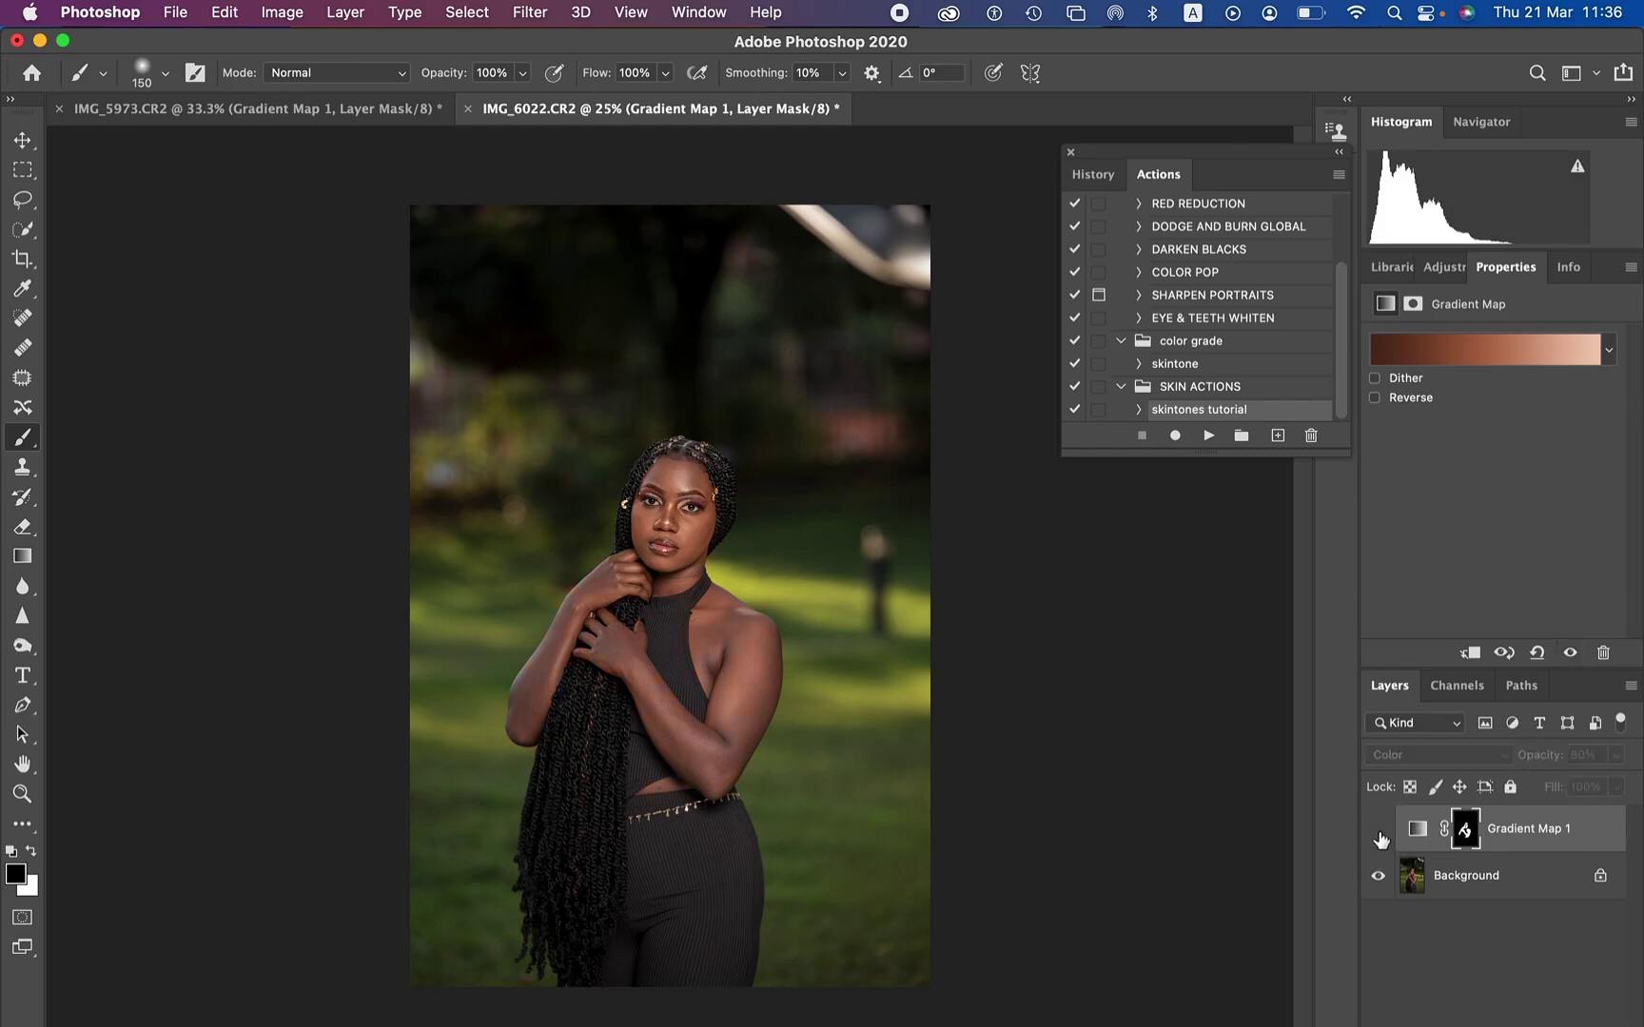
click(1377, 831)
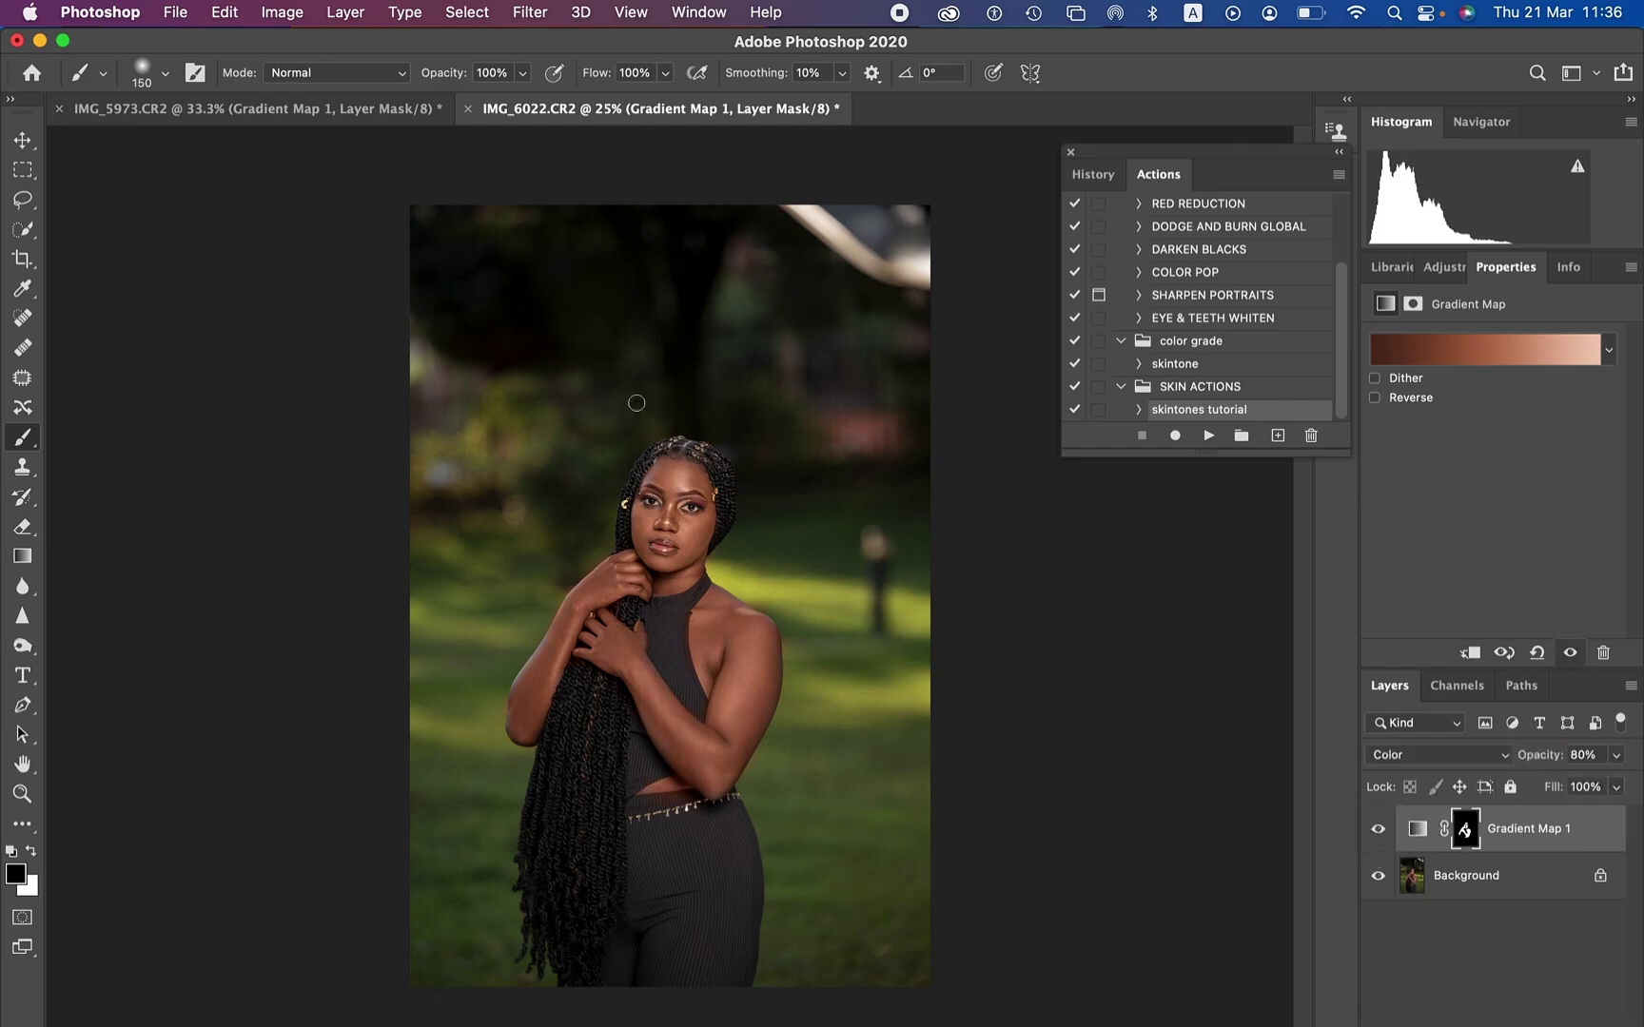
click(363, 115)
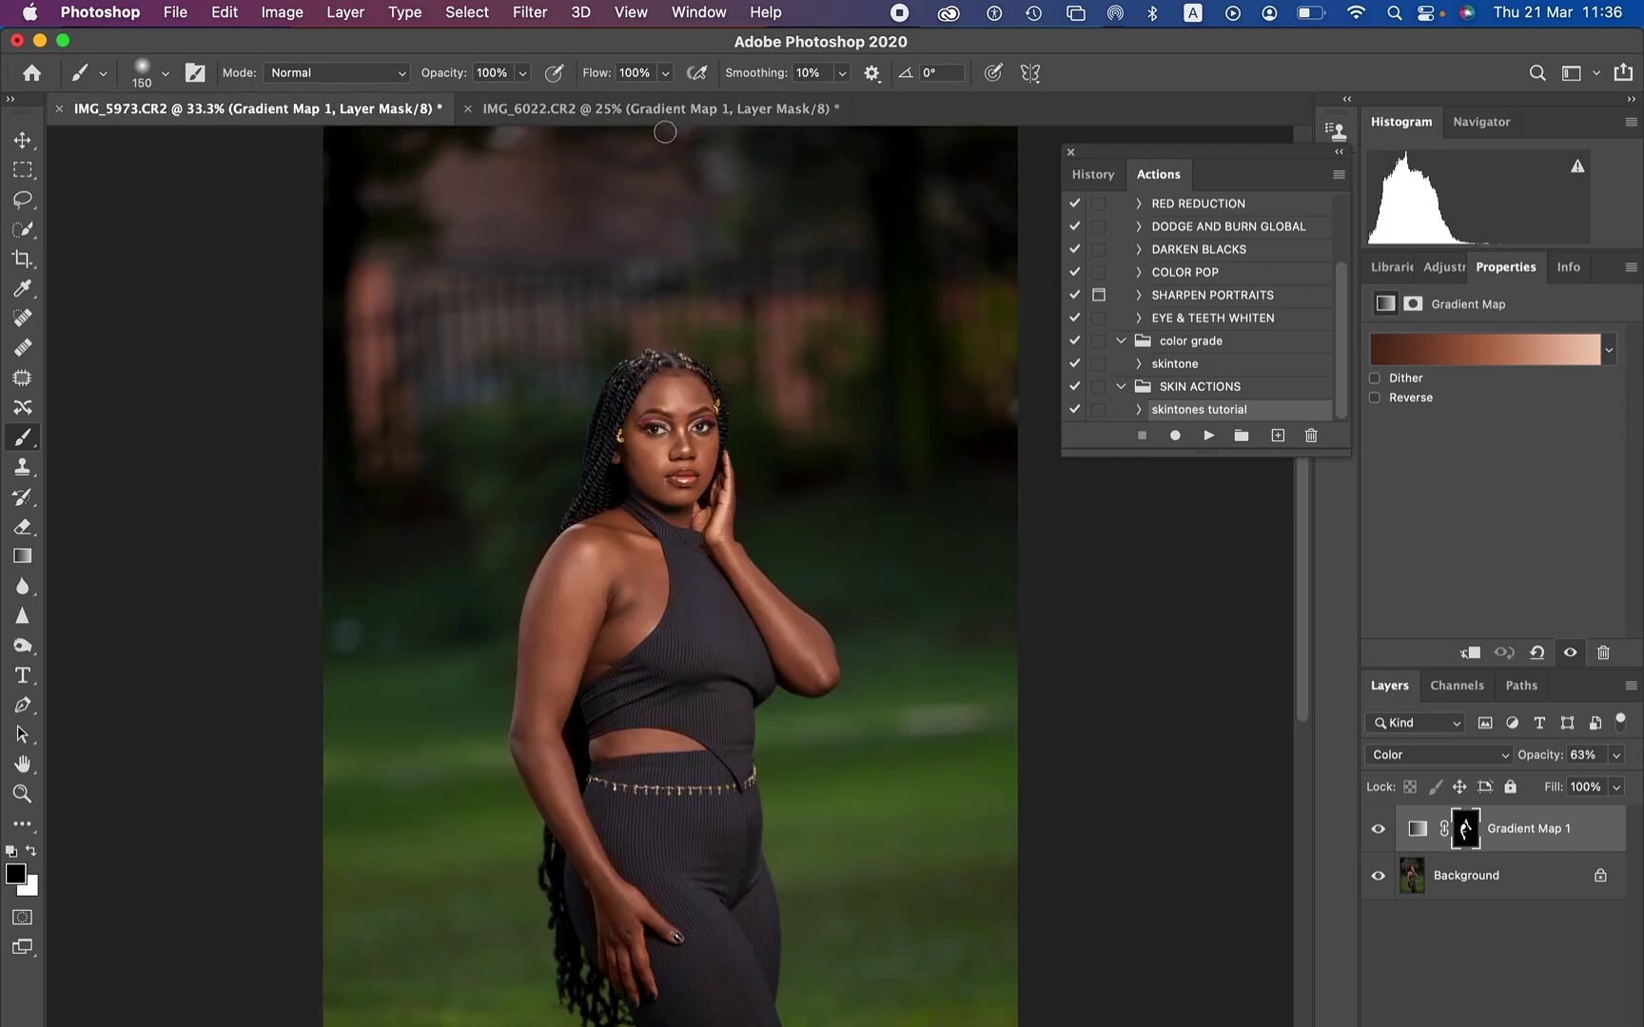
click(669, 118)
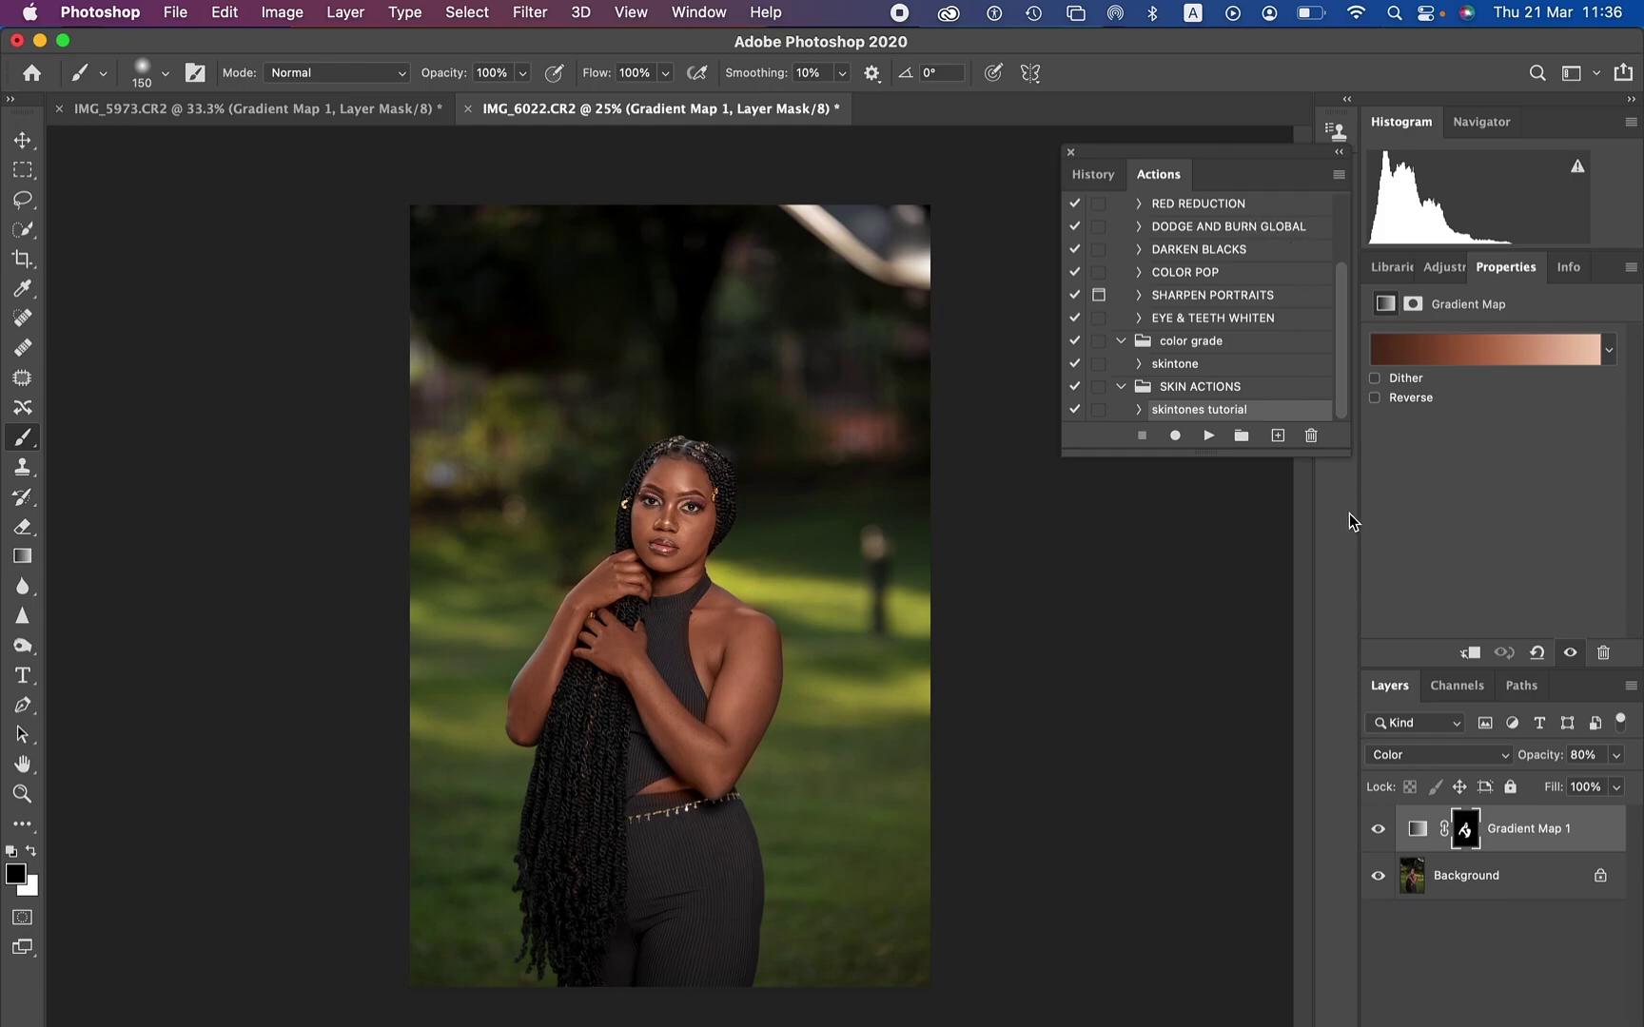
Collapse and select the SKIN ACTIONS set, start saving it as SKIN ACTIONS.atn, then cancel.
click(1122, 387)
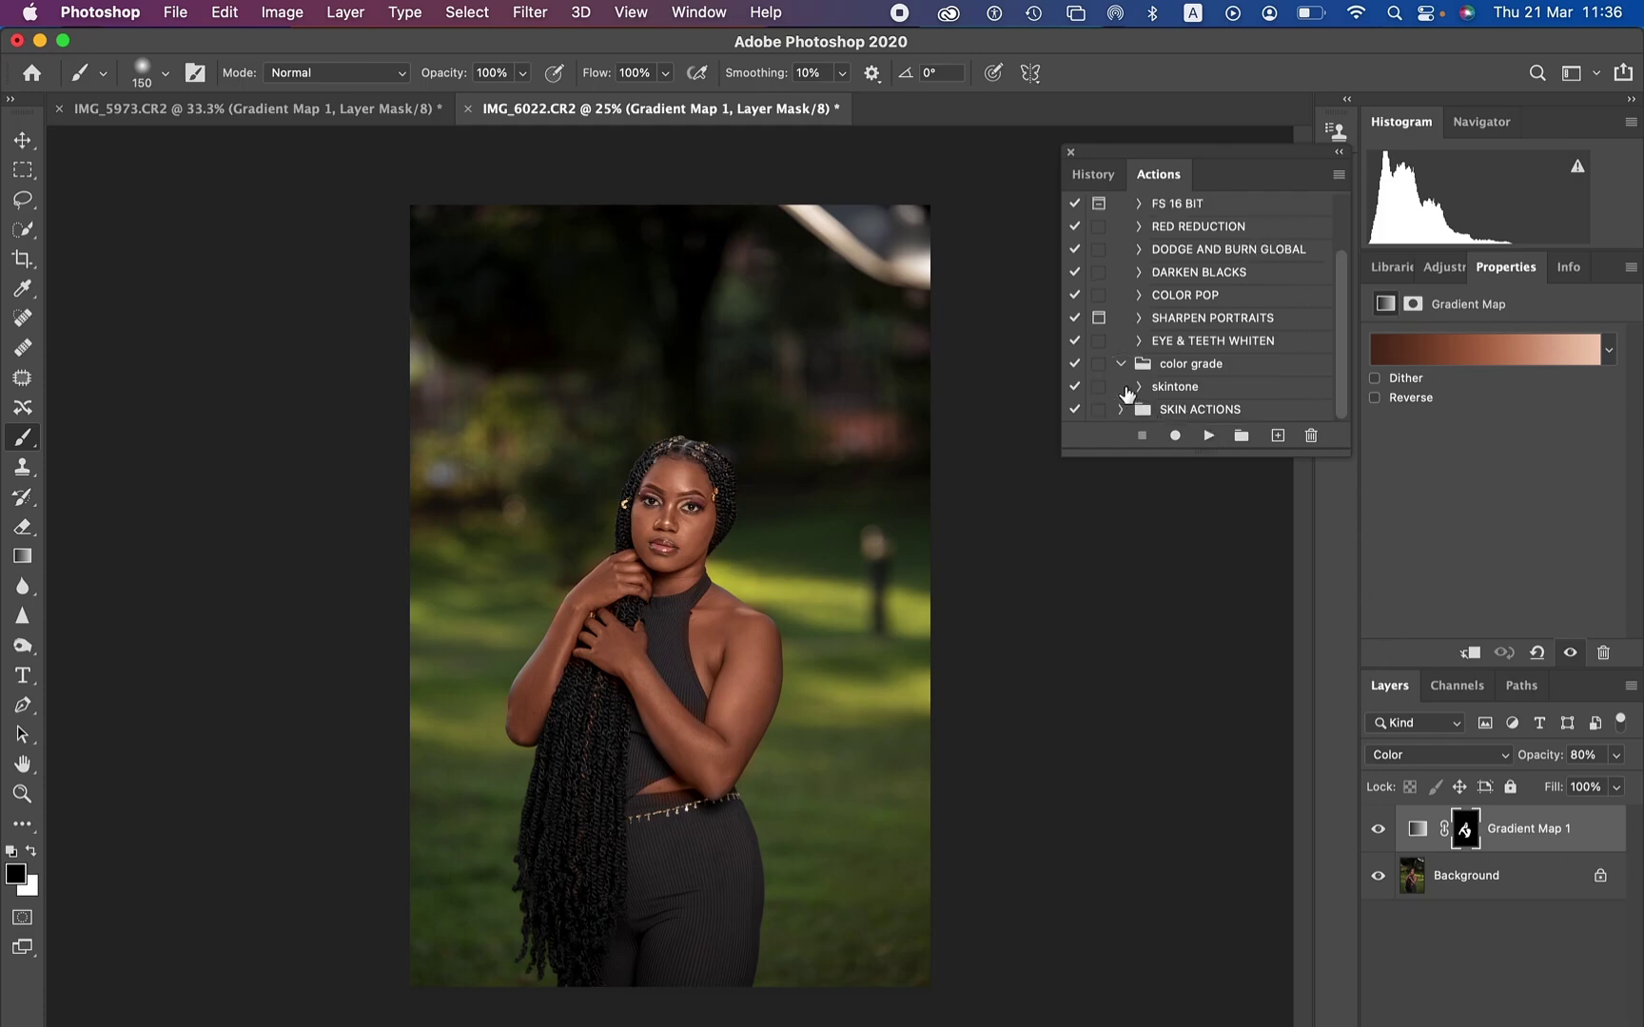
click(1189, 413)
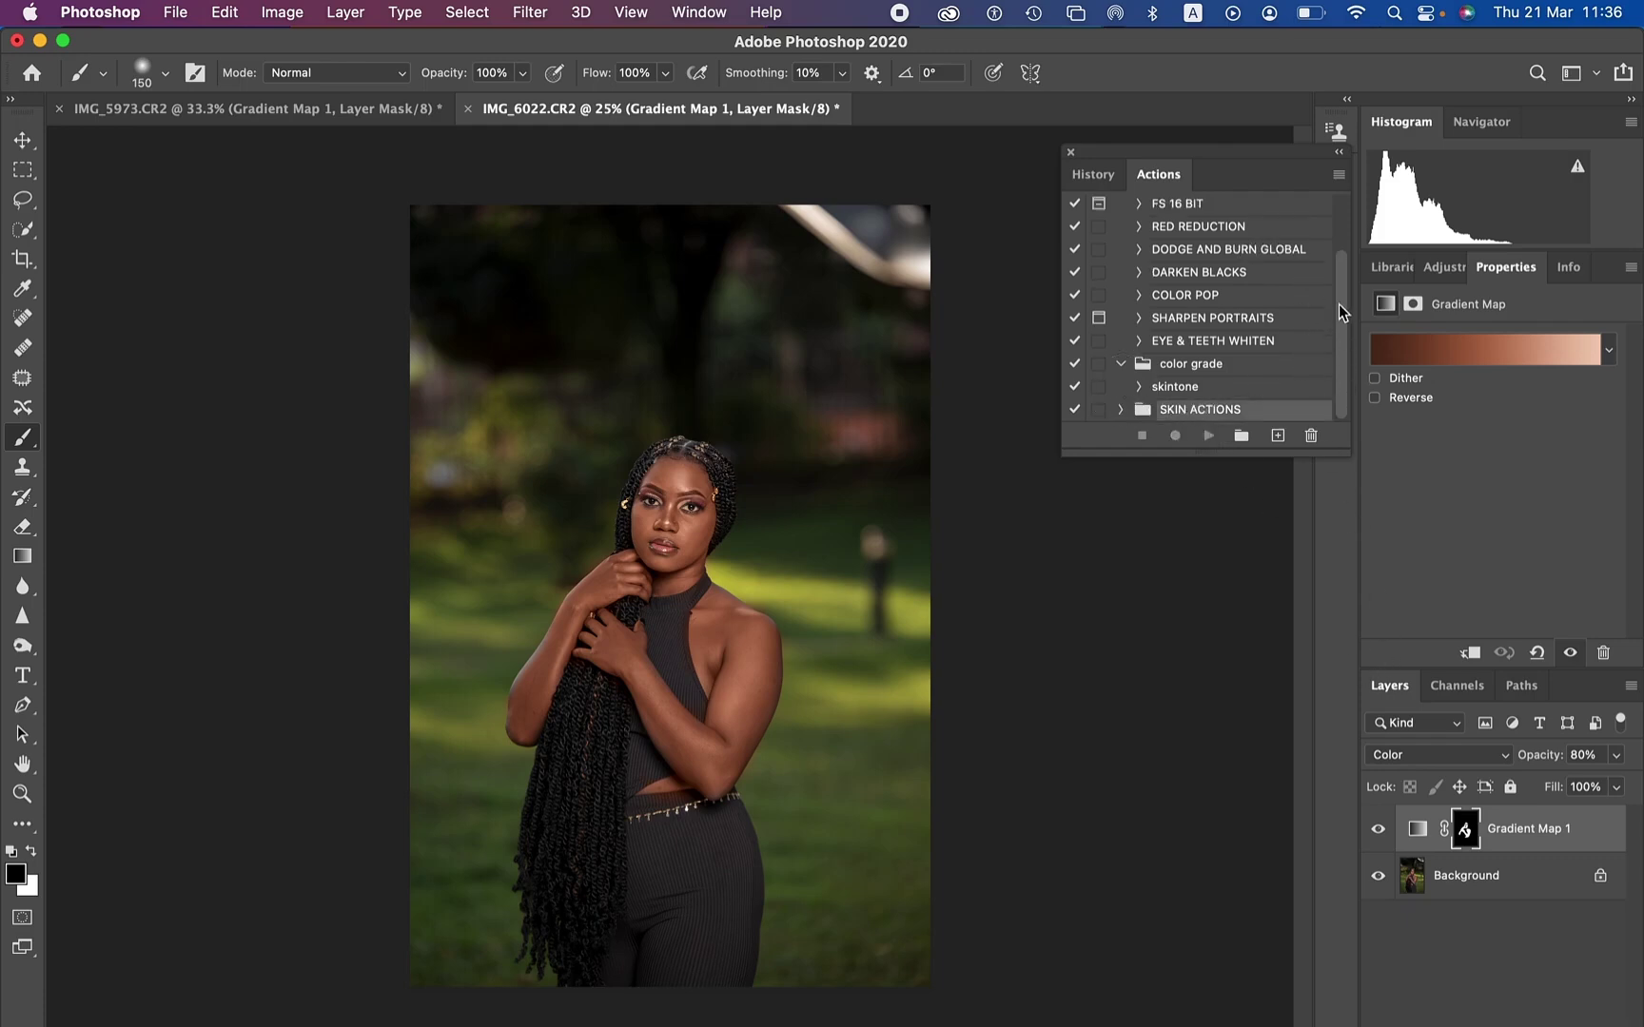
click(1339, 175)
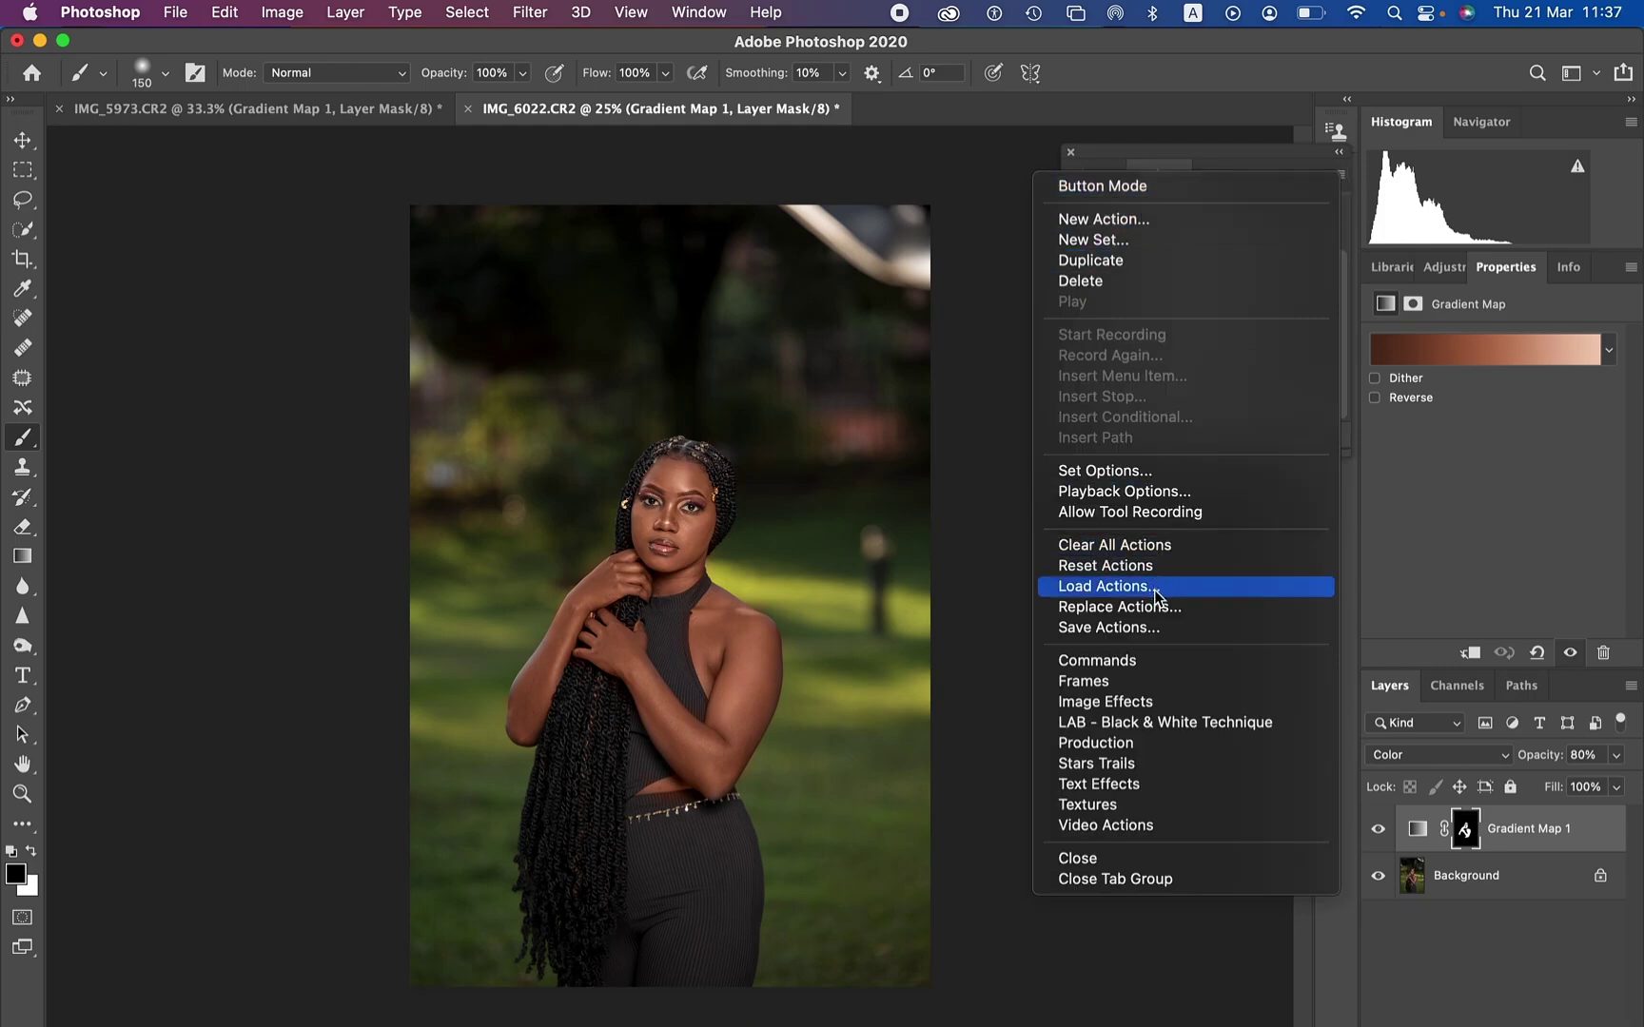
click(1157, 627)
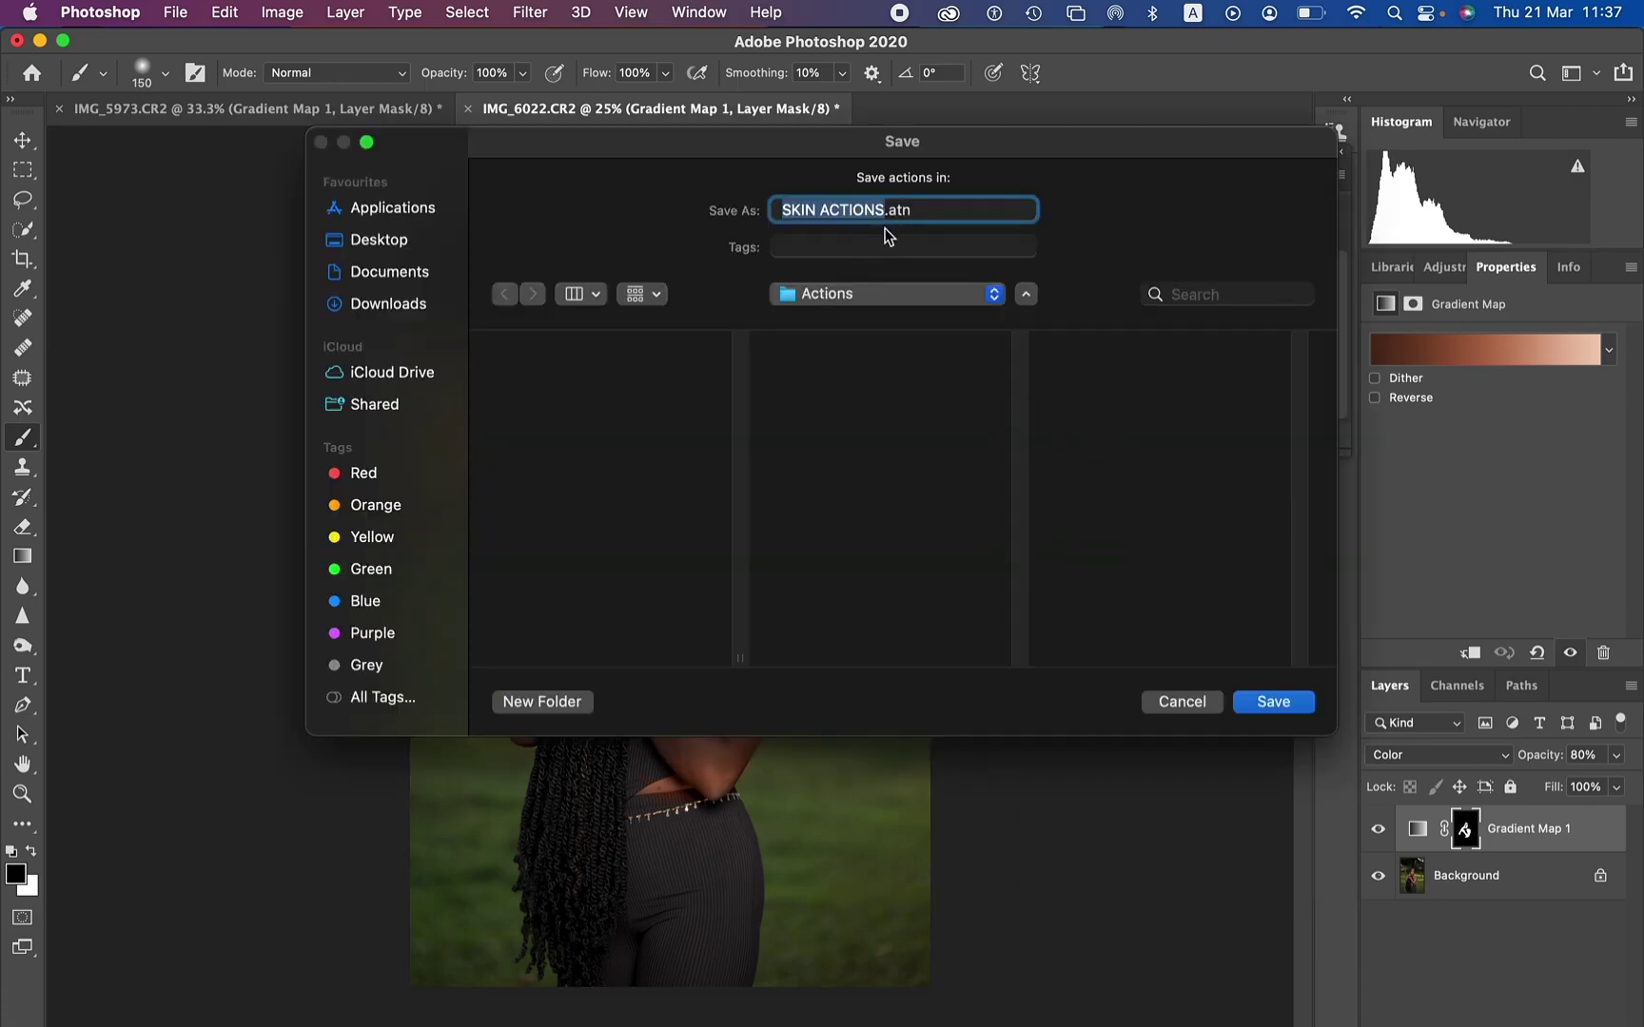
click(1199, 705)
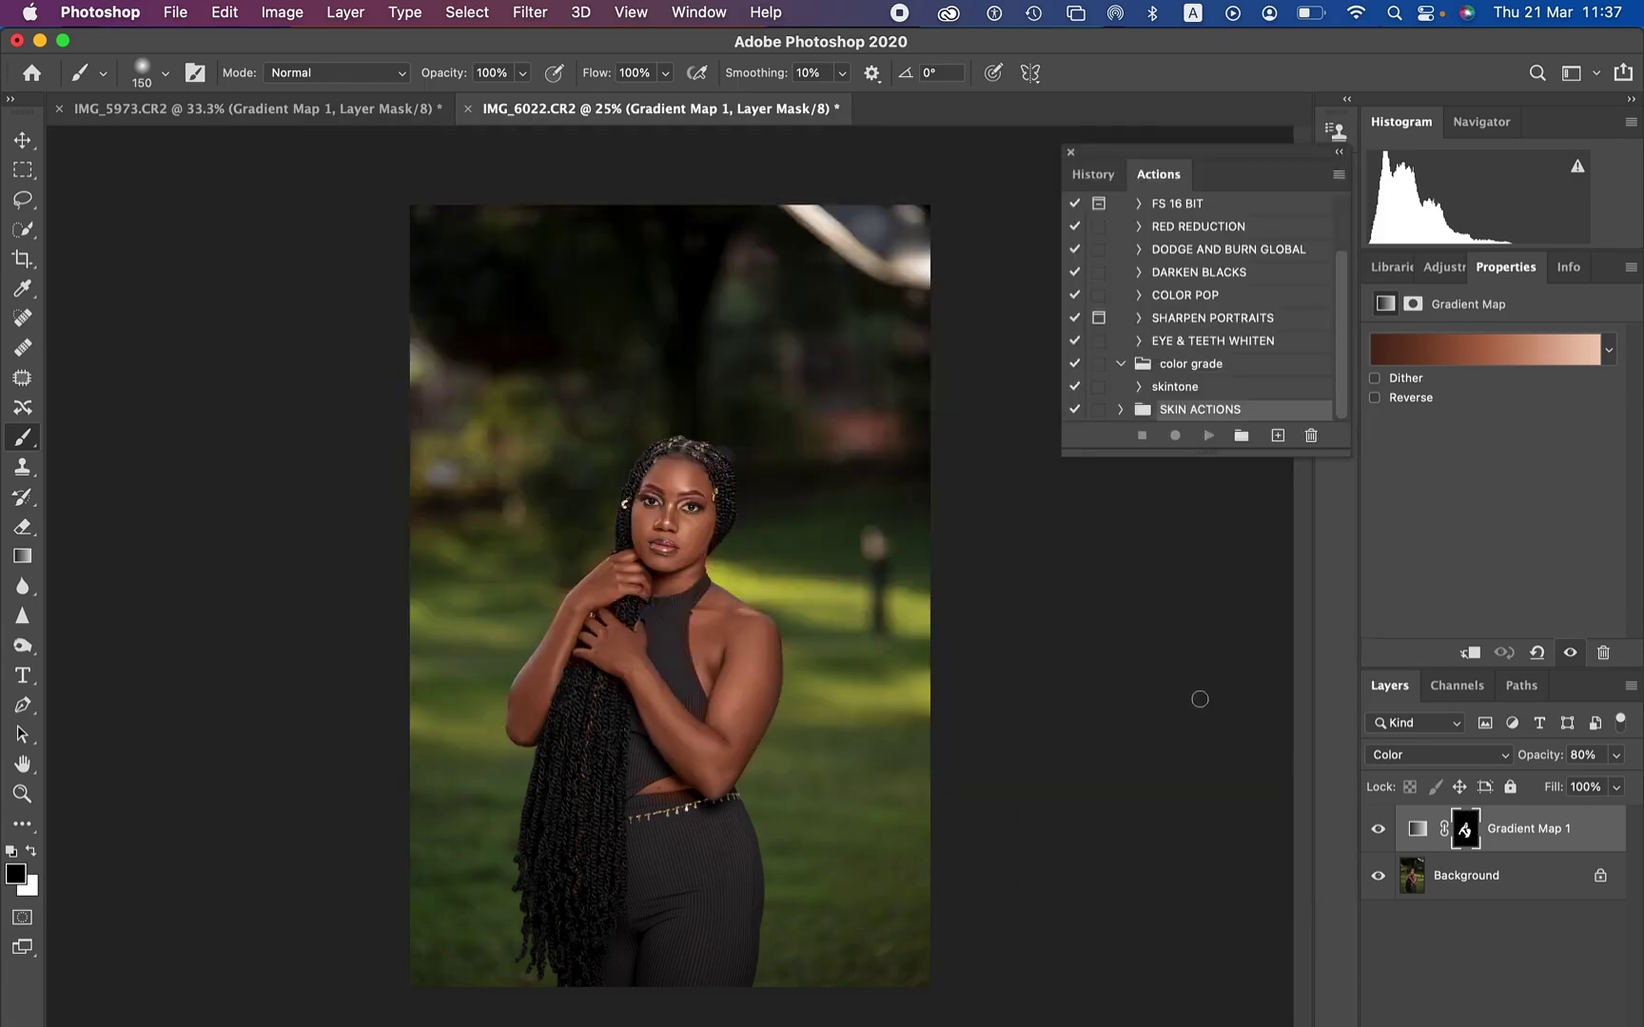